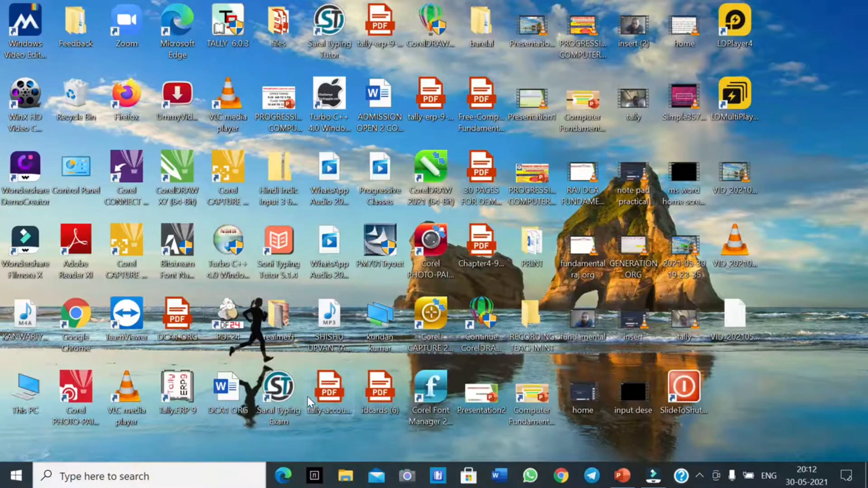
Step: Launch Microsoft Word by running winword from the Run dialog
key("super+r")
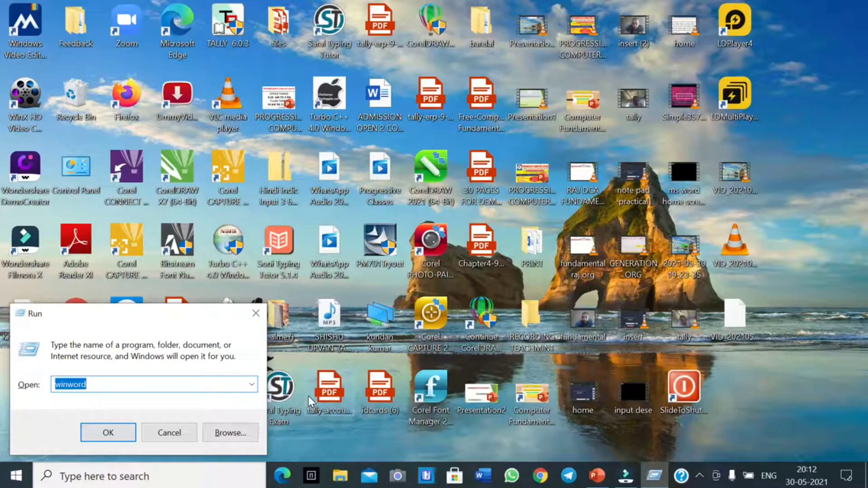
type("winwo")
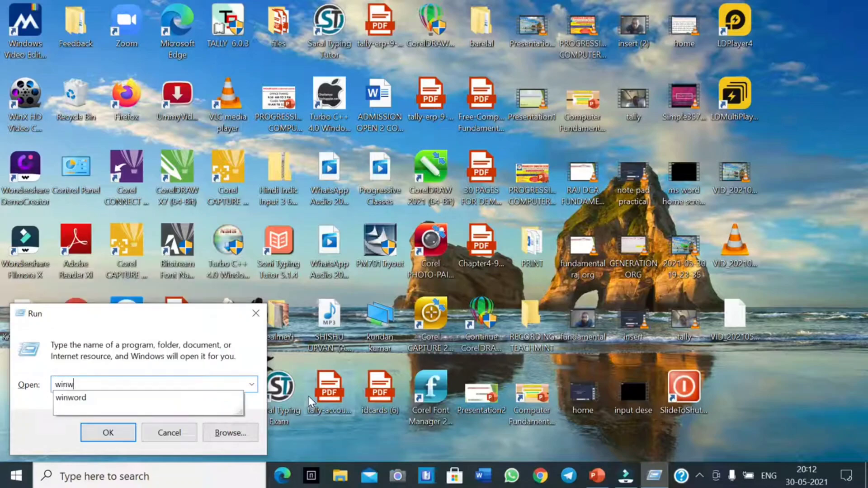
type("rd")
key("Return")
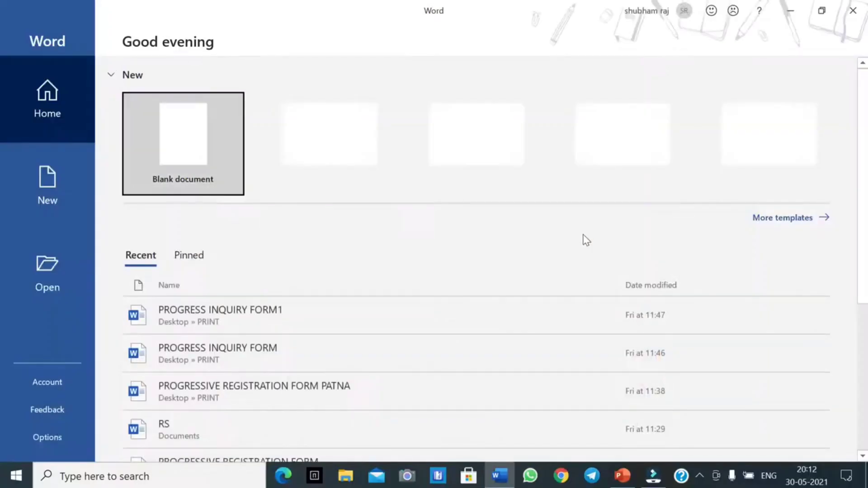
Step: Create a new blank document and display it in Web Layout view
left_click(169, 153)
double_click(407, 150)
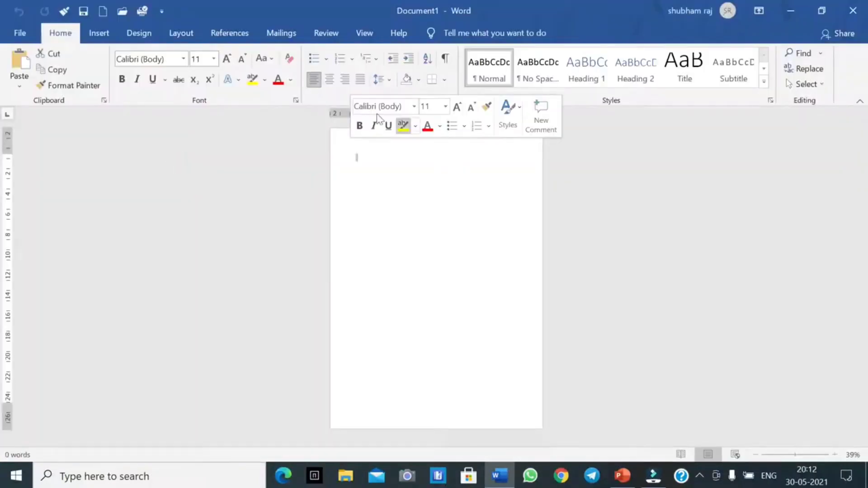
left_click(103, 39)
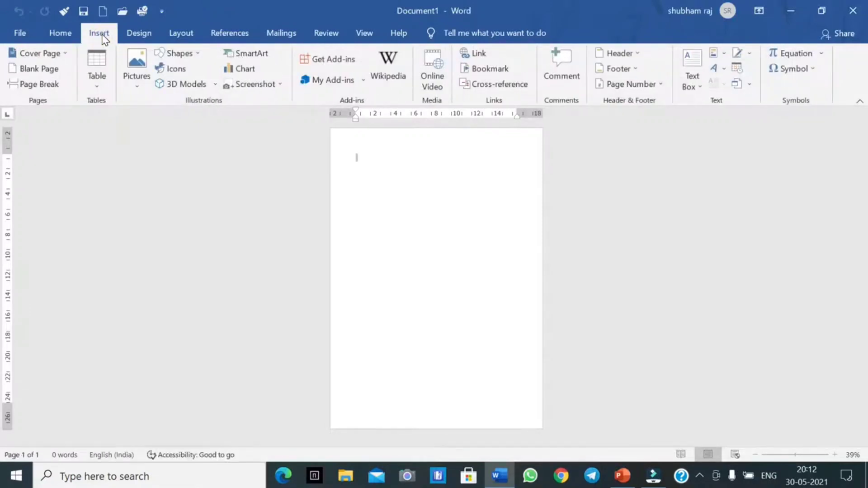
left_click(737, 452)
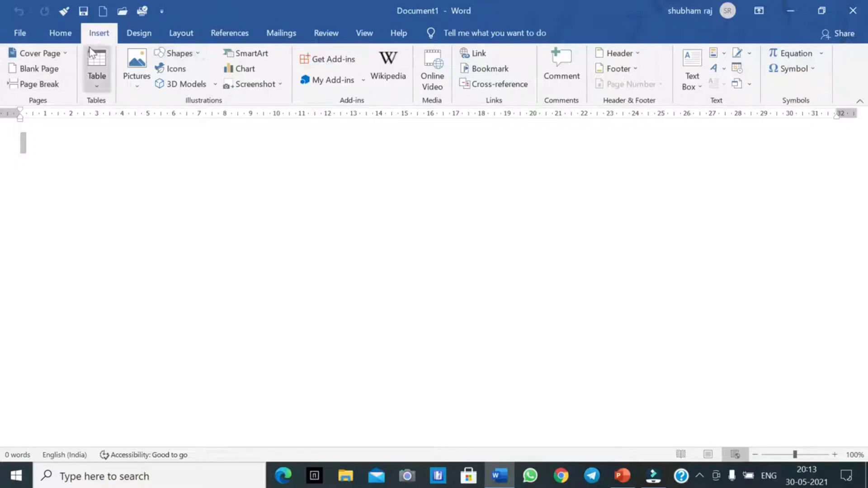
Step: Insert the Facet cover page and return to Print Layout view
left_click(56, 58)
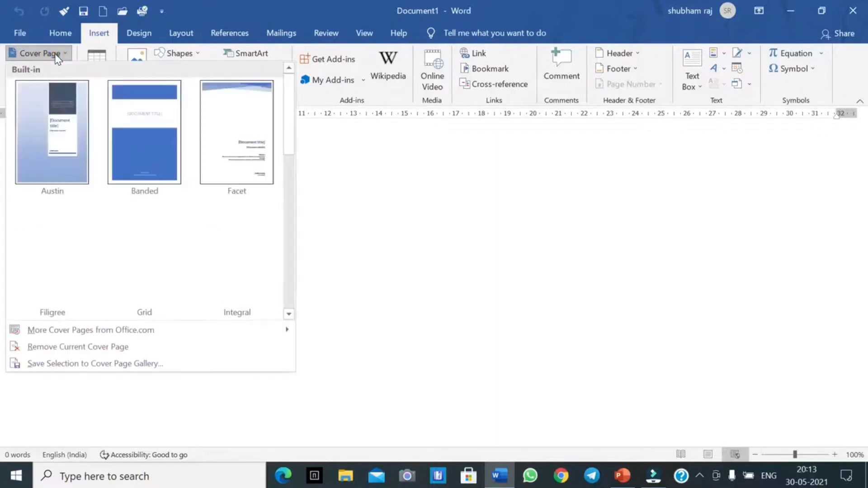
left_click(237, 106)
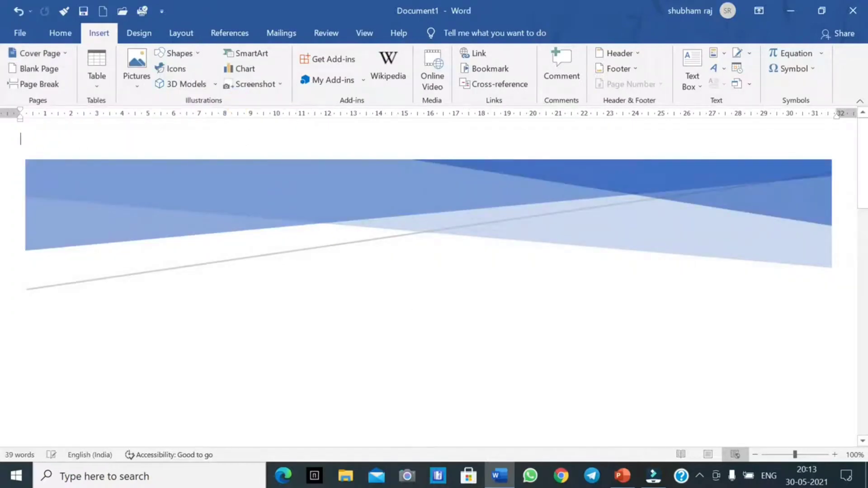
left_click(705, 454)
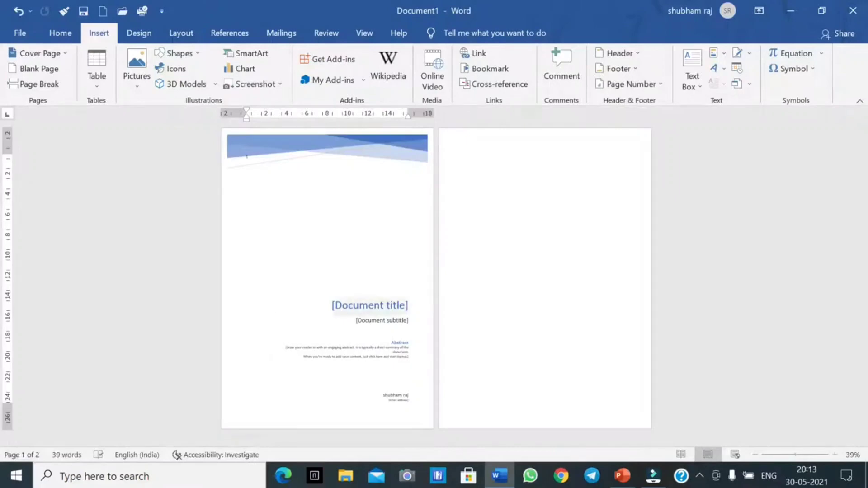
Step: Title the cover page 'PROGRESSIVE computer centre' on three lines
left_click(404, 307)
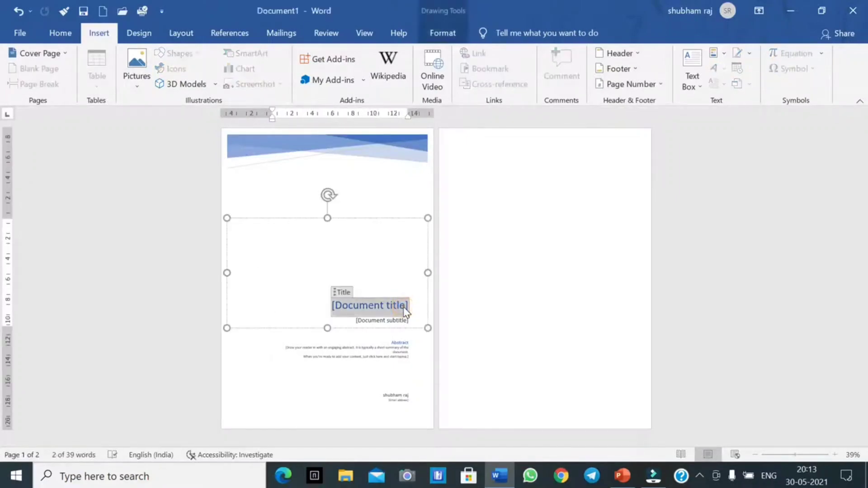
type("PROG")
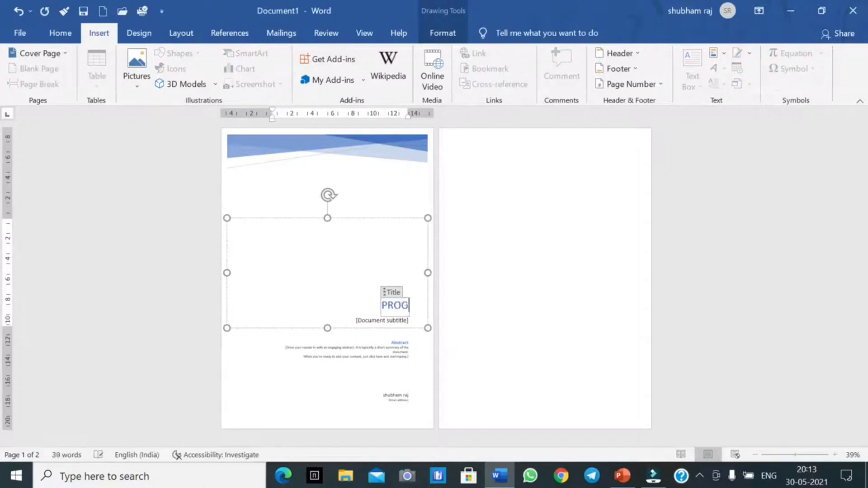
type("RESSIVE")
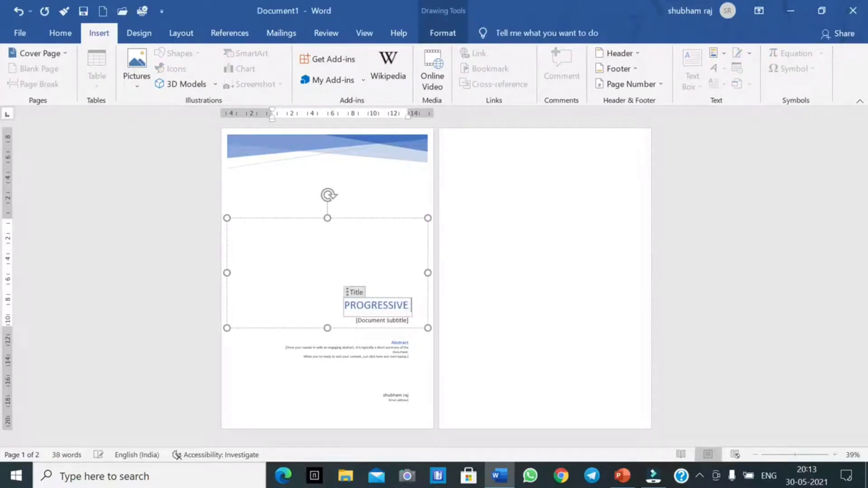
key("Return")
type("computer")
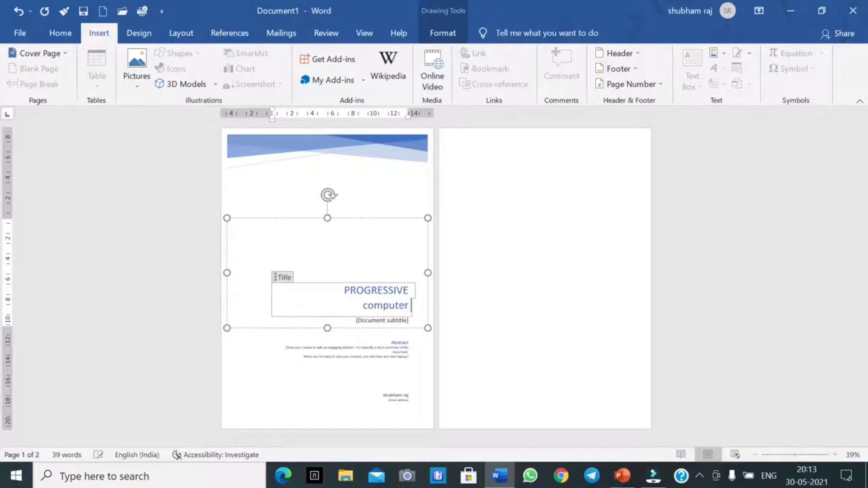
key("Return")
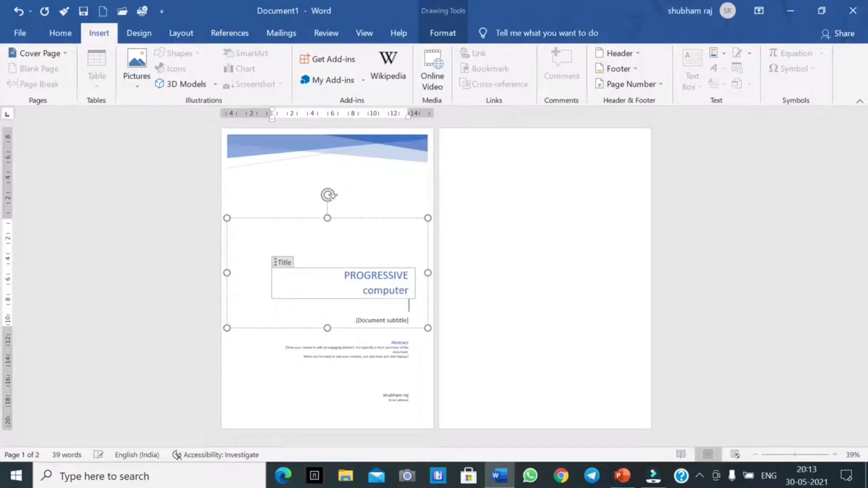
type("centre")
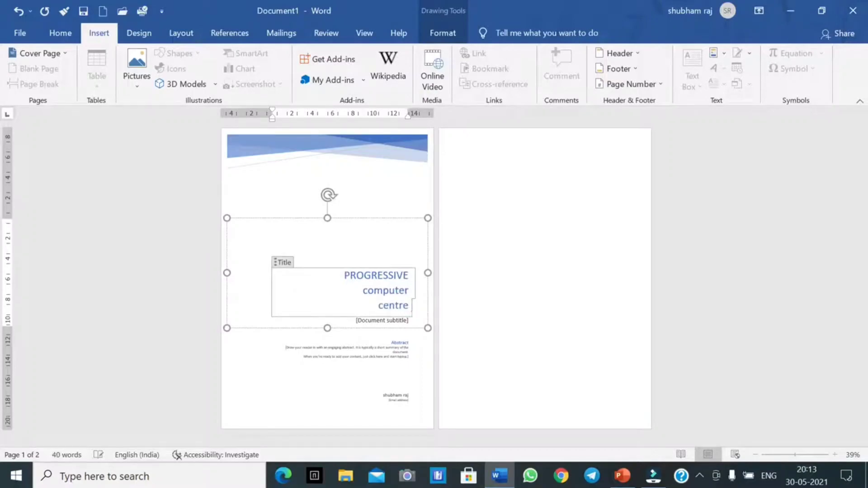
Step: Fill the subtitle with 'By -' and the author's name, correcting its spelling
left_click(392, 320)
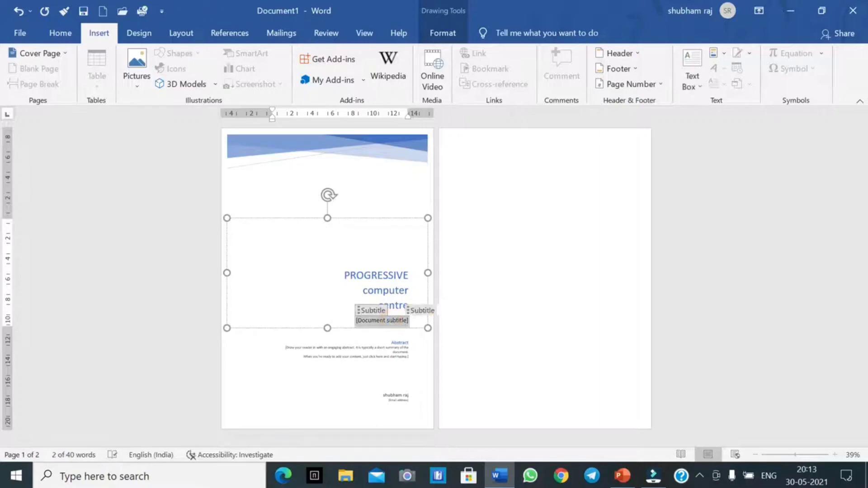
type("By")
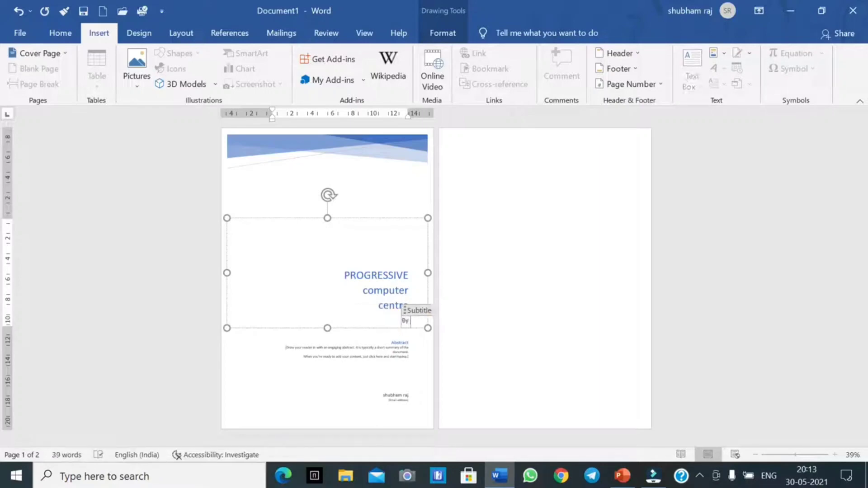
type(" - himahsu")
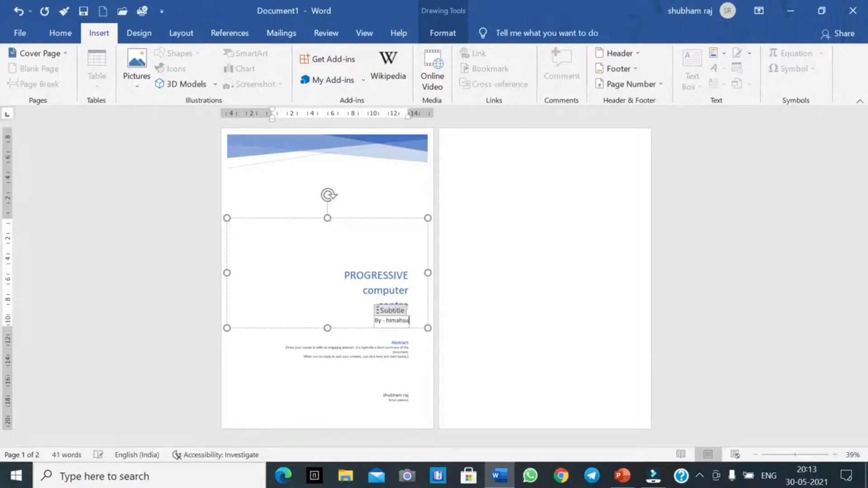
type(" raj")
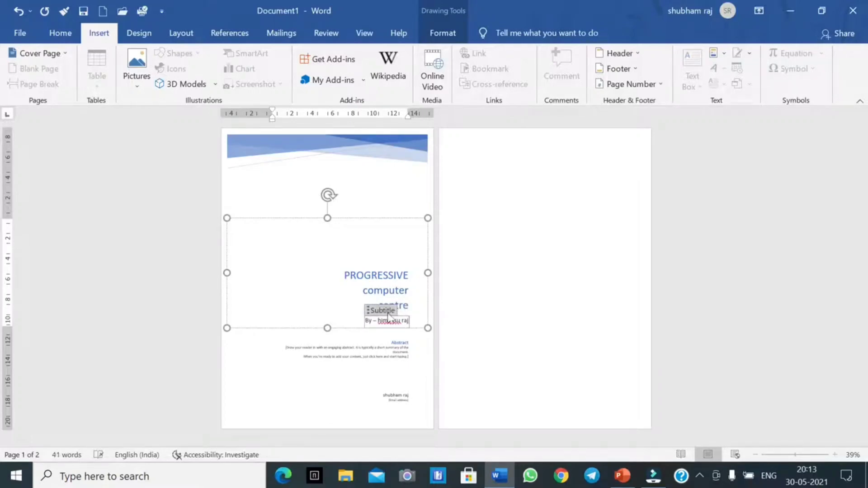
left_click(392, 320)
type("n")
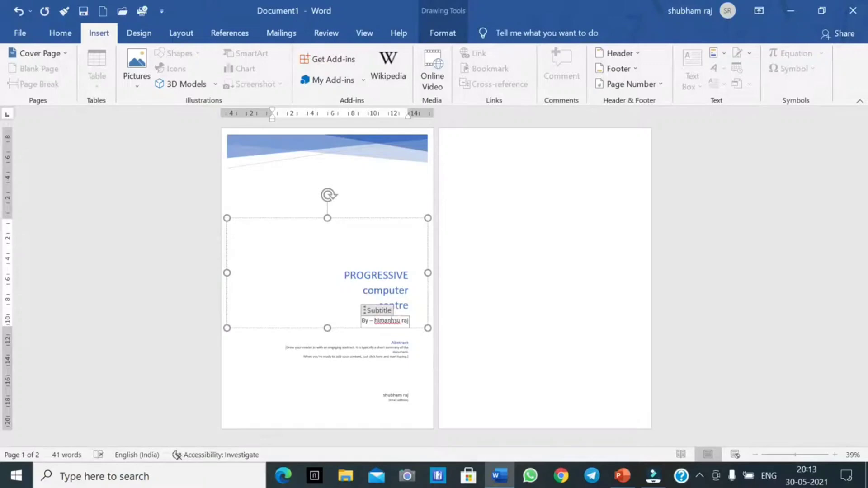
left_click(398, 320)
key("BackSpace")
key("BackSpace")
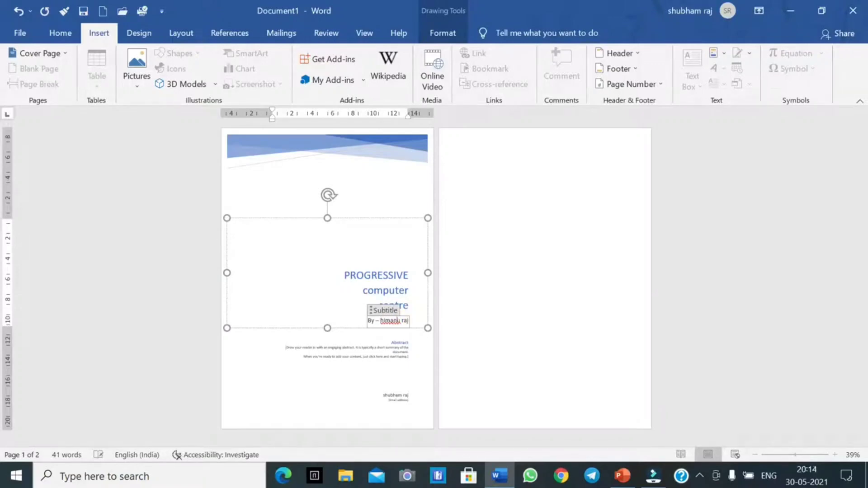
type("sh")
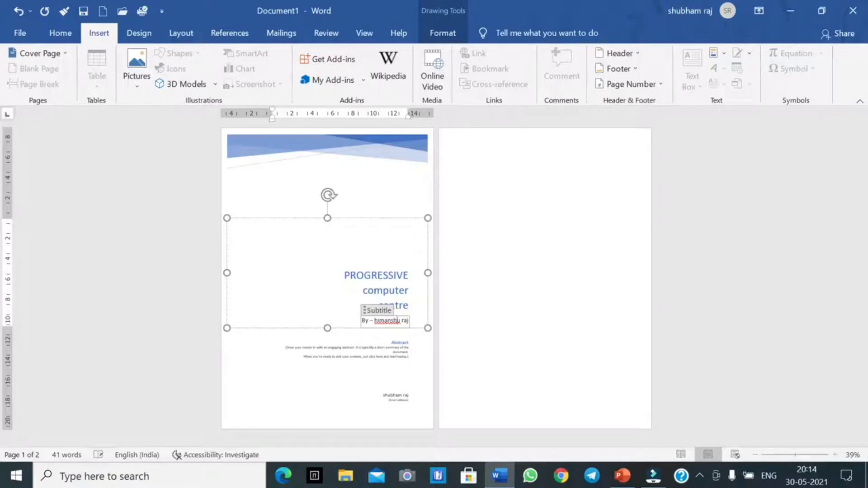
Step: Check the title and Abstract placeholders, then start a new blank document
left_click(414, 308)
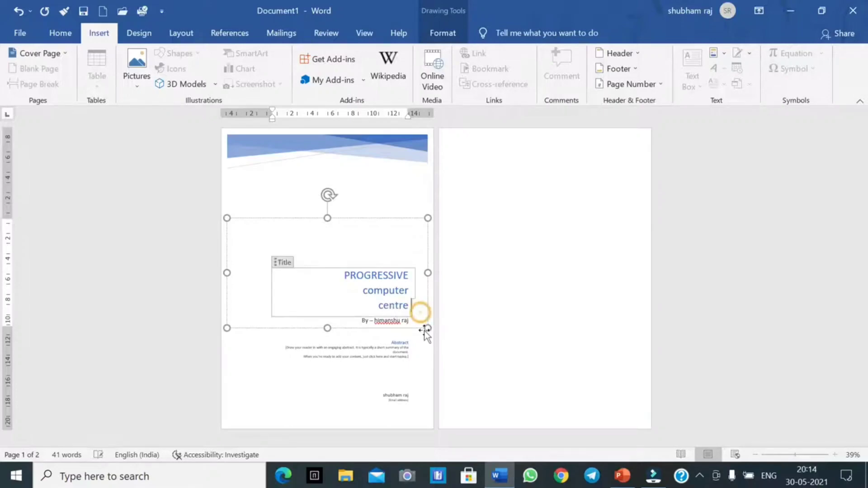
left_click(322, 356)
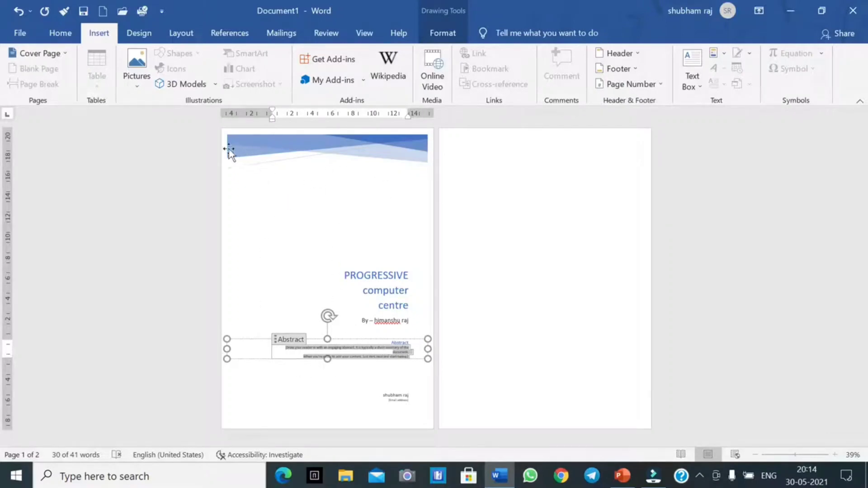
left_click(303, 187)
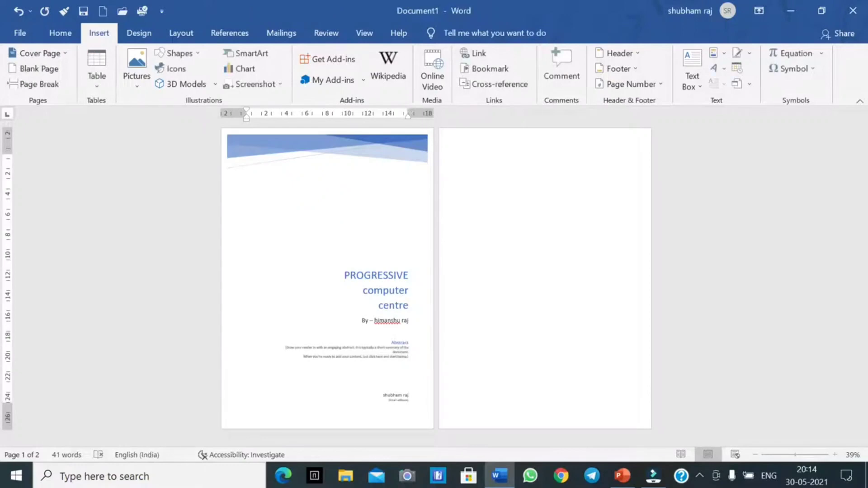
key("ctrl+n")
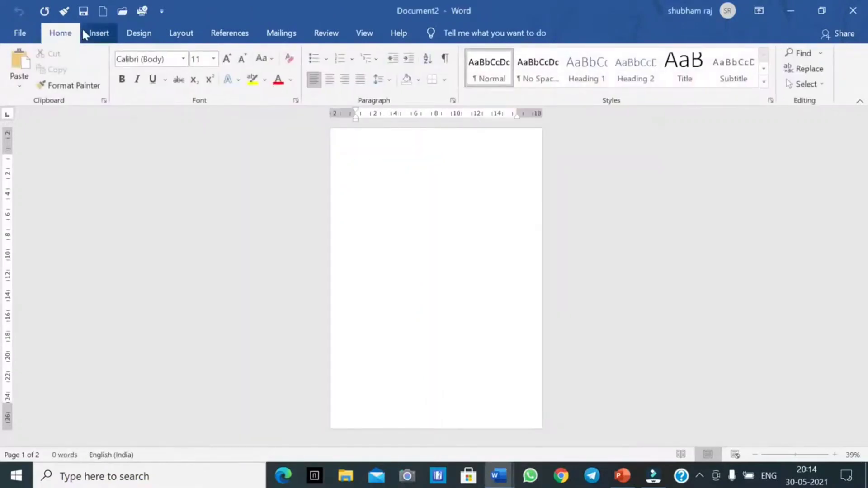
Step: Add a blank page, generate sample text with =rand(), and enlarge all of it
left_click(97, 33)
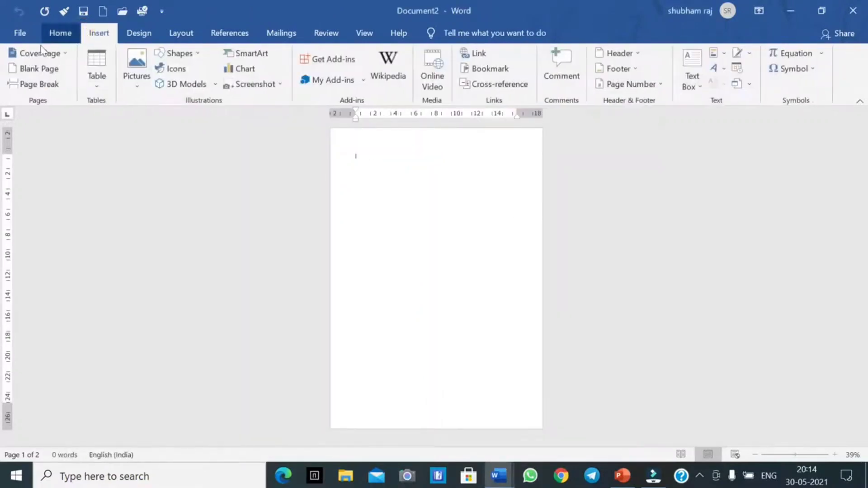
left_click(28, 73)
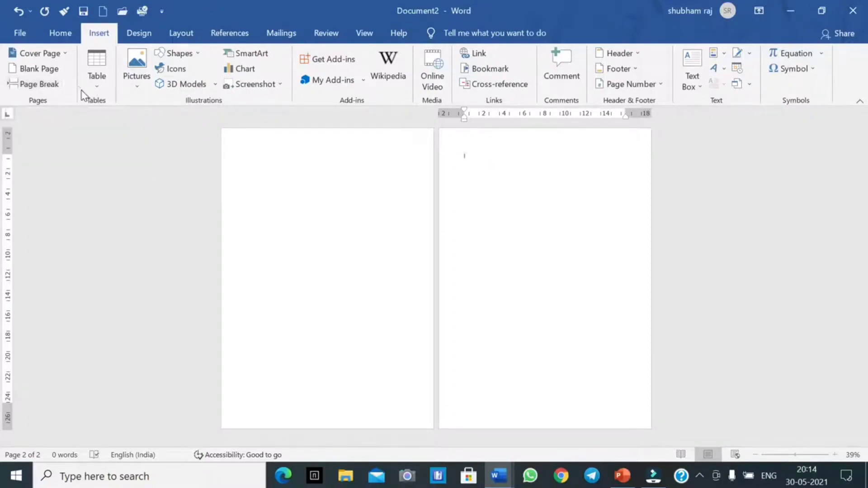
type("I")
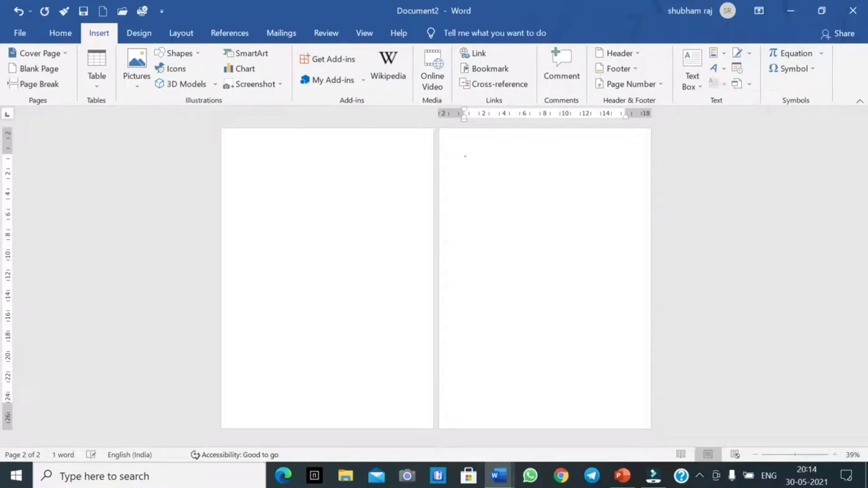
type("rand ()")
key("Return")
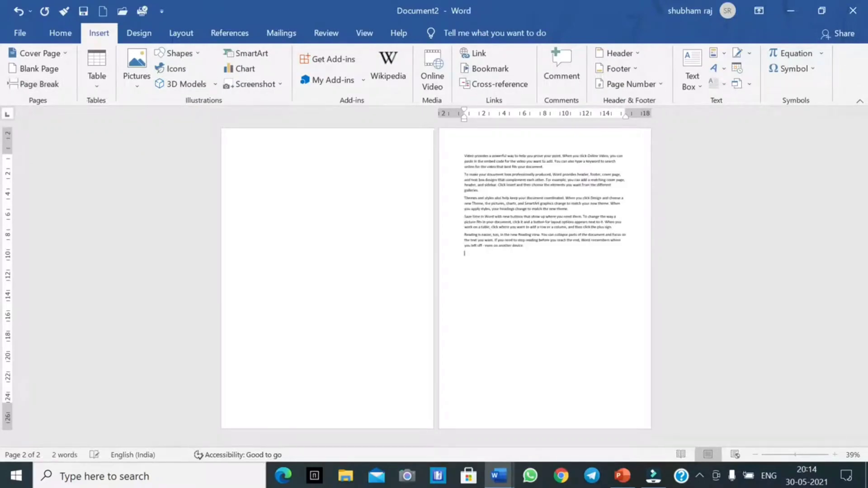
key("ctrl+a")
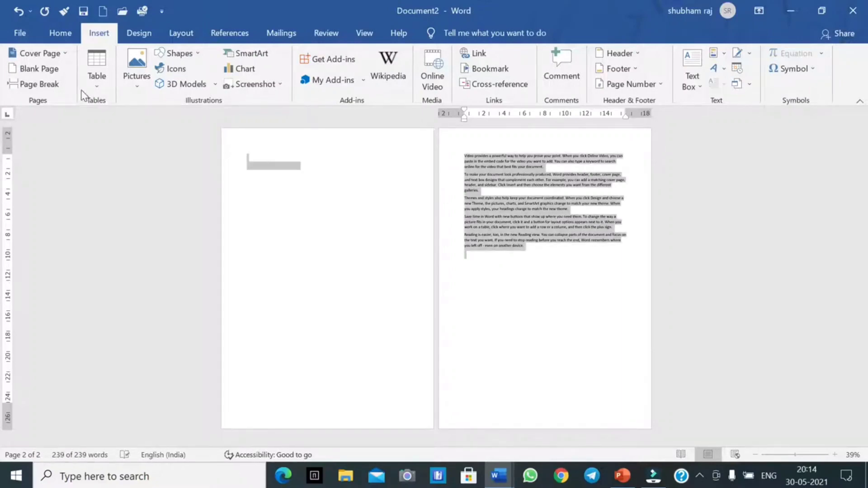
key("ctrl+shift+period")
key("ctrl+shift+period")
key("ctrl+shift+period")
key("ctrl+shift+period")
key("ctrl+shift+period")
key("ctrl+shift+period")
key("ctrl+shift+period")
key("ctrl+shift+period")
key("ctrl+shift+period")
key("ctrl+shift+period")
key("ctrl+shift+period")
key("ctrl+shift+period")
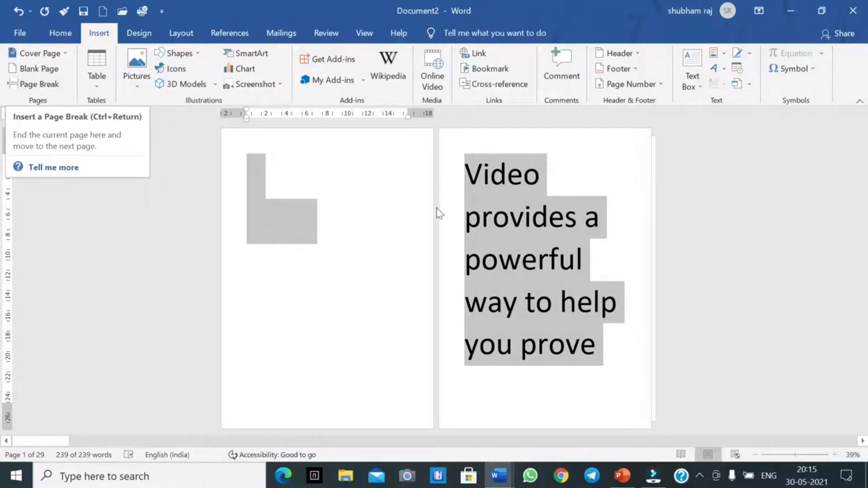
Step: Add page breaks after 'Video', inside 'powerful' and after 'When you', then start a new document
left_click(509, 222)
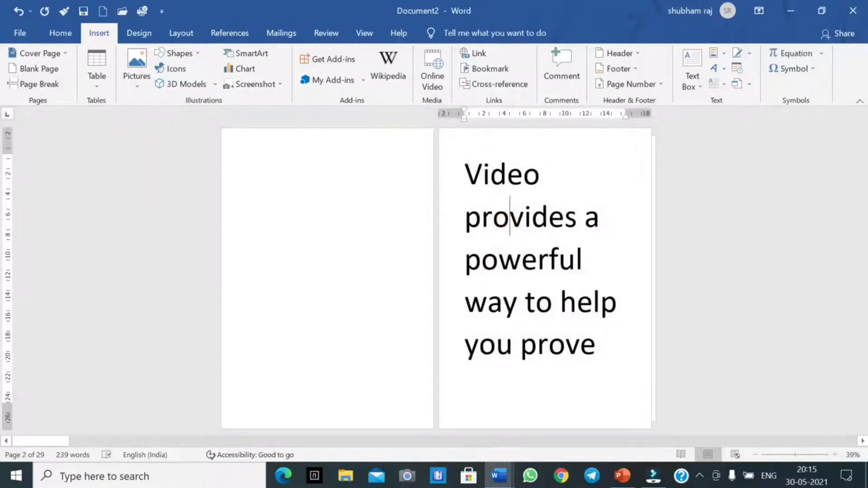
left_click(554, 174)
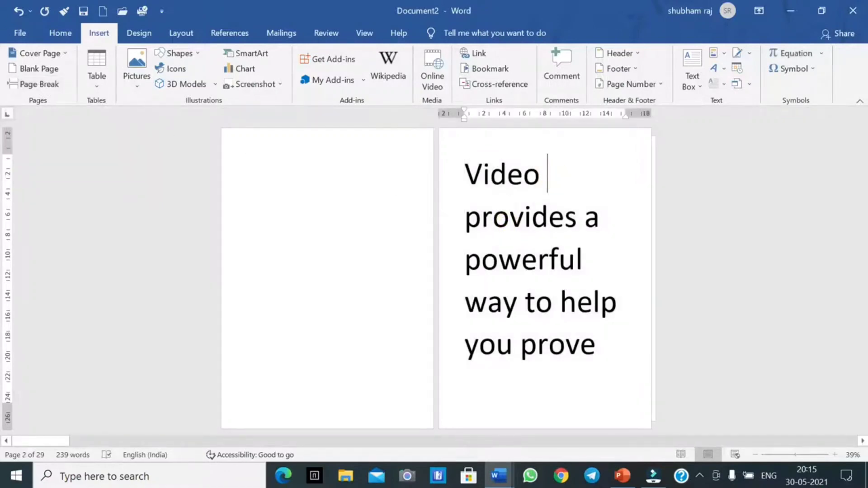
left_click(52, 90)
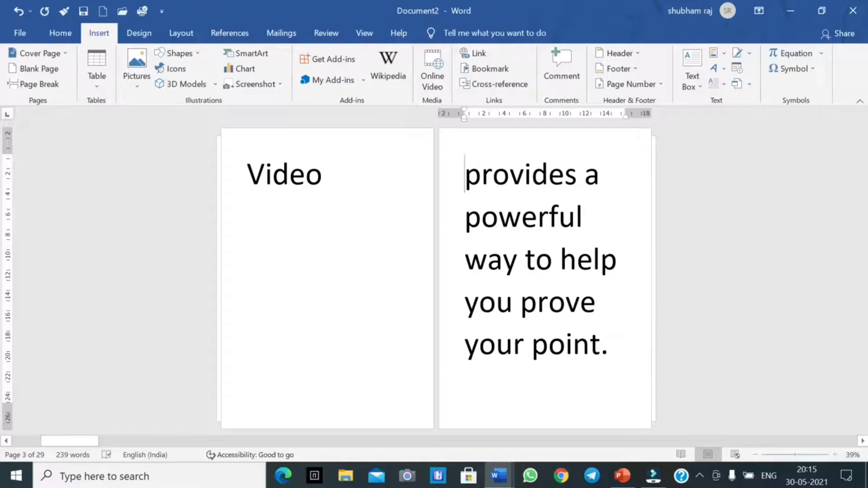
left_click(482, 216)
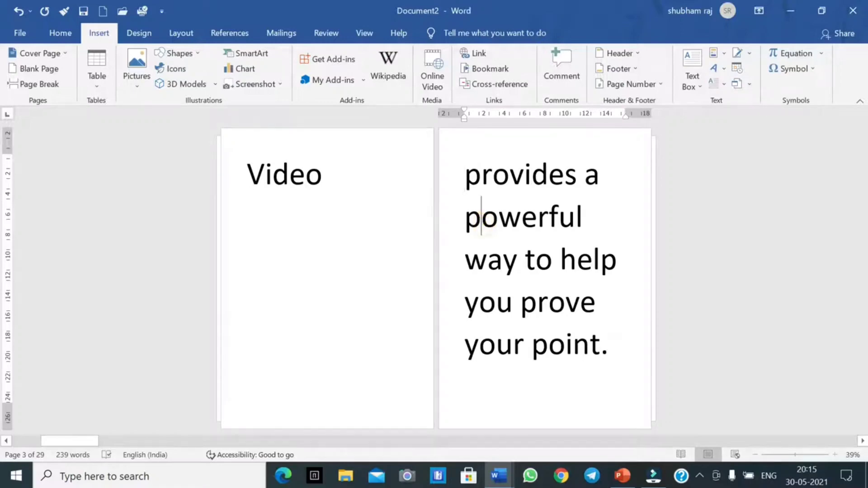
left_click(56, 86)
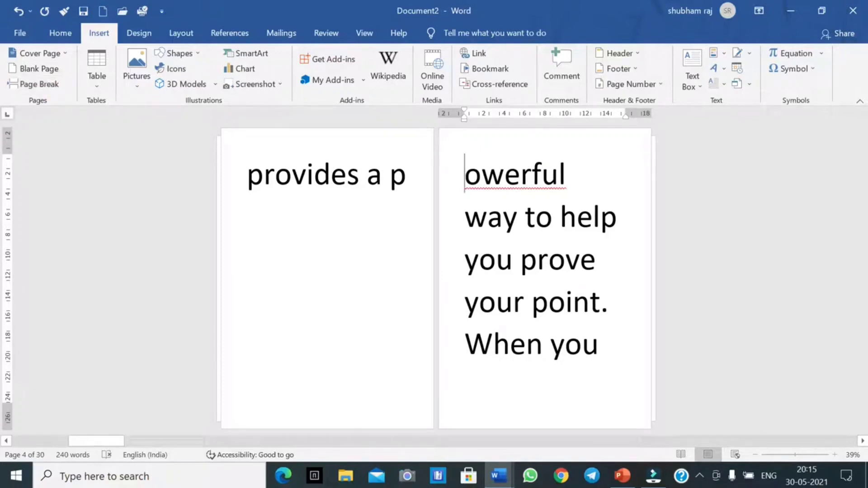
left_click(607, 345)
left_click(53, 87)
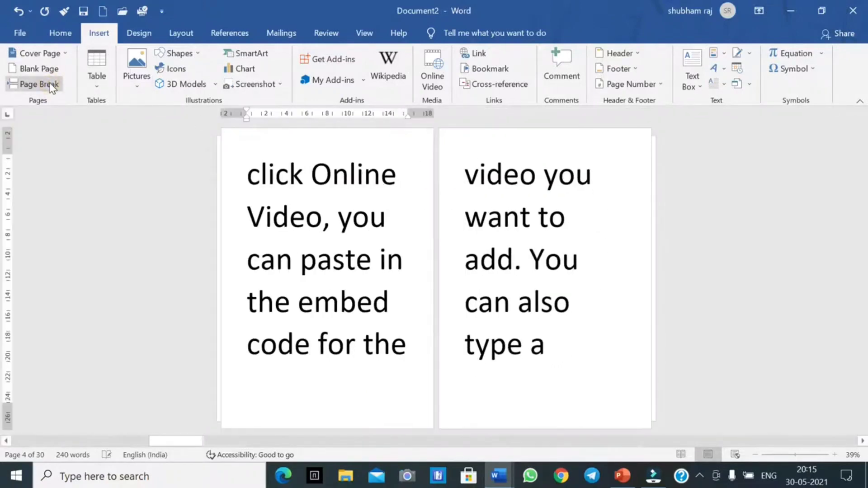
left_click(51, 85)
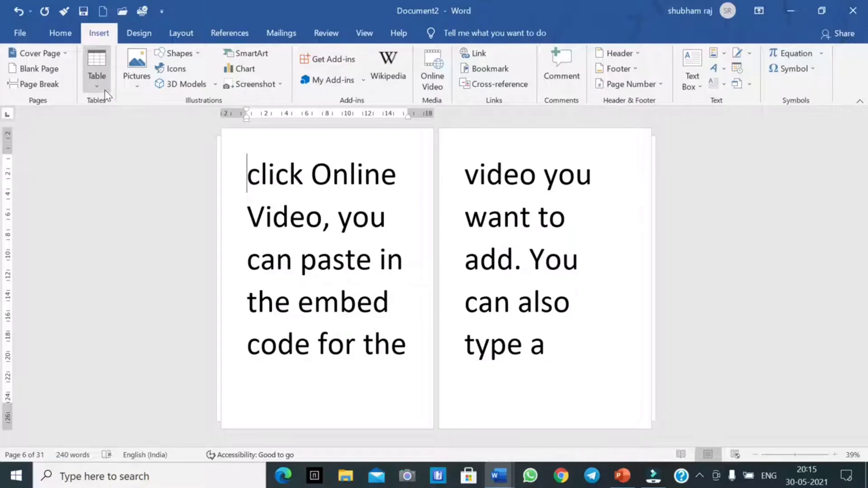
key("ctrl+n")
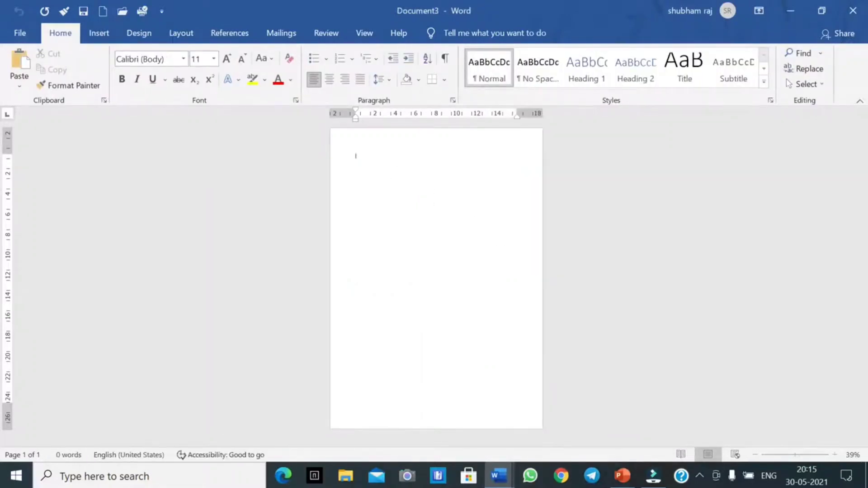
Step: Insert an empty table of 10 columns by 8 rows
left_click(105, 34)
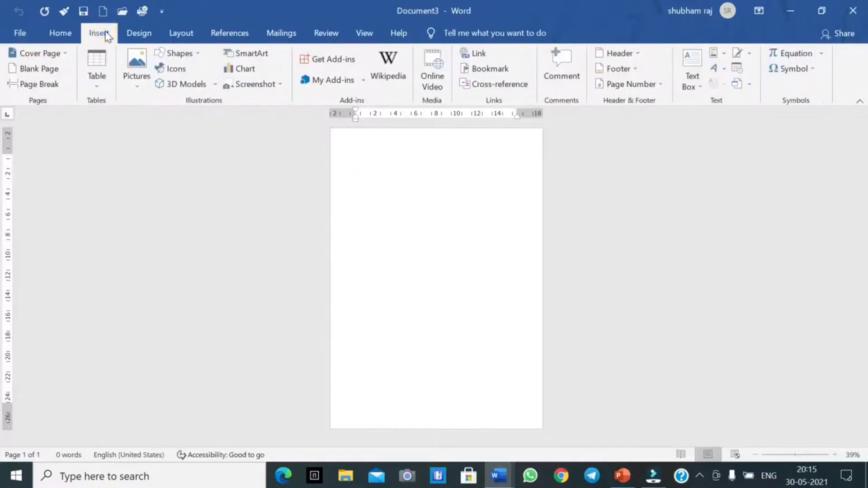
left_click(103, 78)
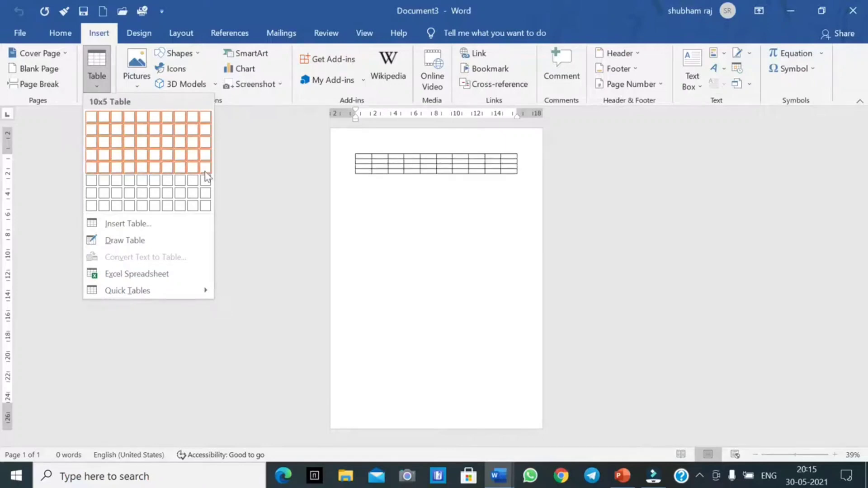
left_click(205, 206)
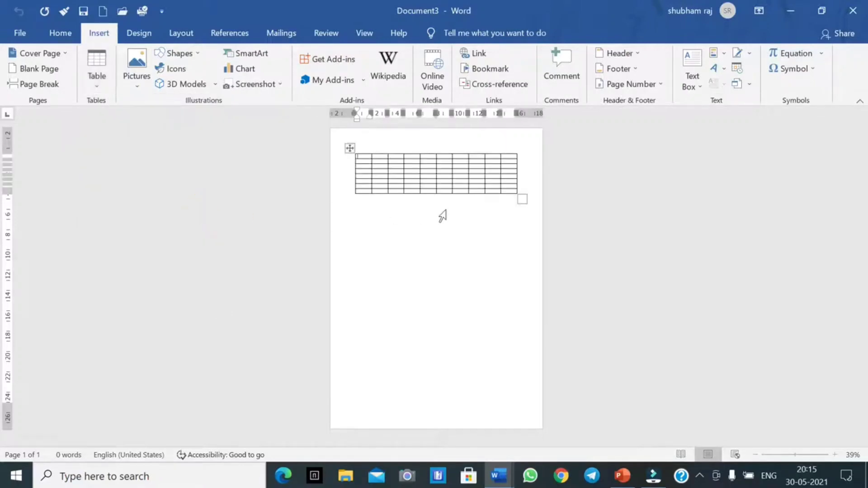
Step: In Web Layout, drag the table's corner so it spans the full page width
left_click(733, 455)
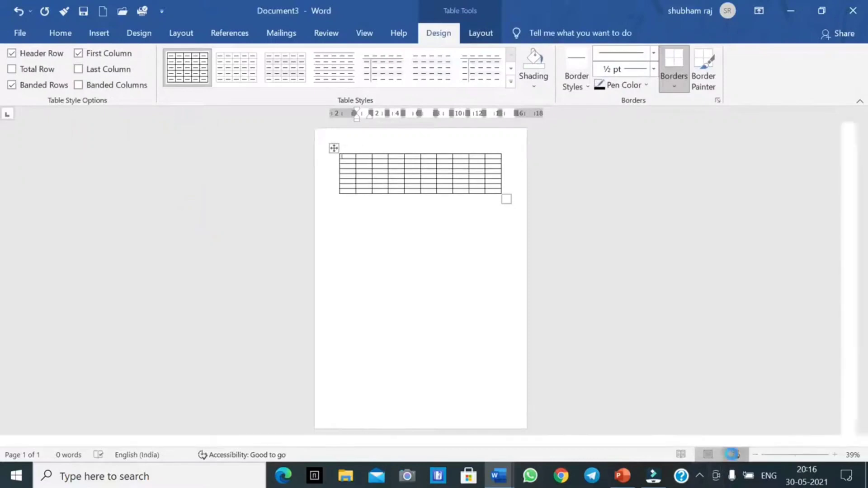
left_click_drag(438, 248, 767, 420)
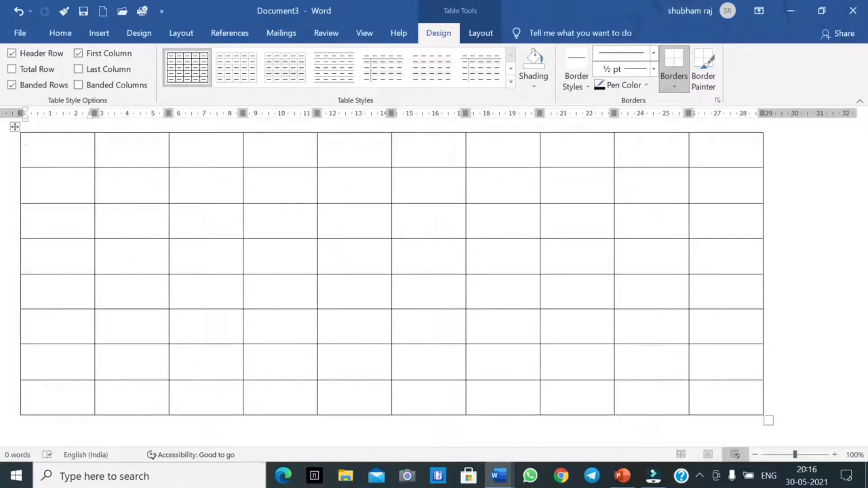
left_click(520, 222)
left_click(714, 192)
left_click(311, 271)
left_click(354, 260)
left_click(99, 34)
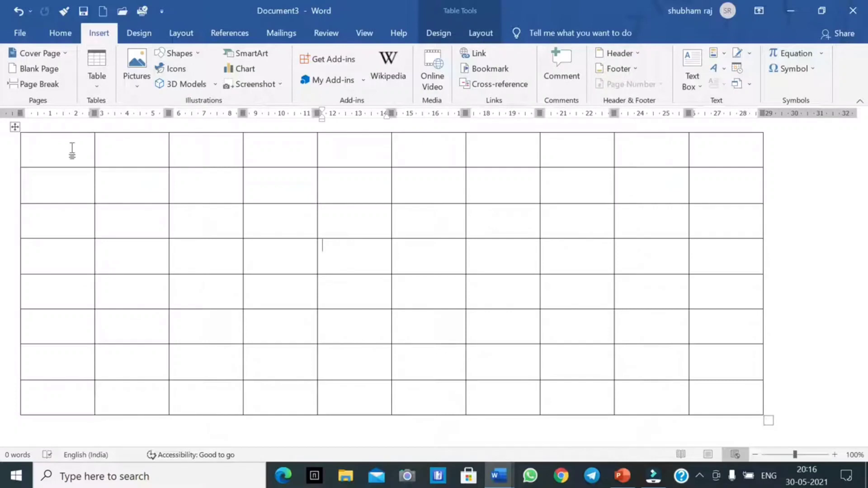
Step: Preview several quick table styles, starting with grey banded rows
left_click(449, 30)
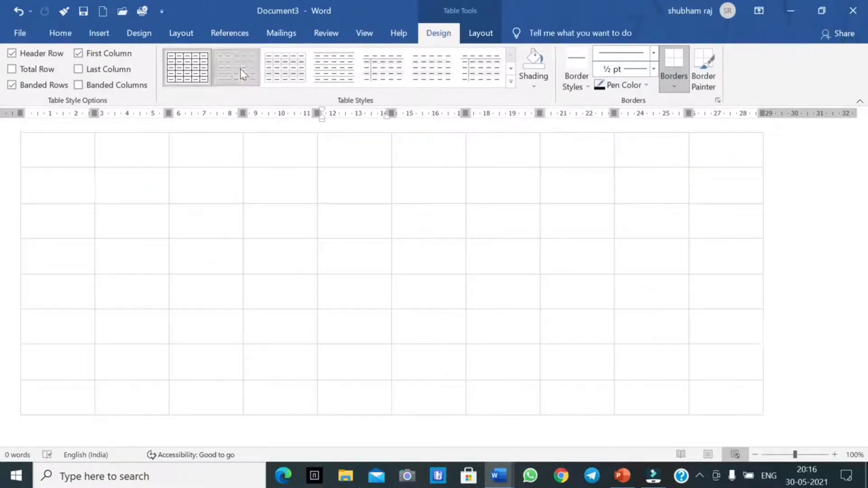
left_click(283, 77)
left_click(335, 71)
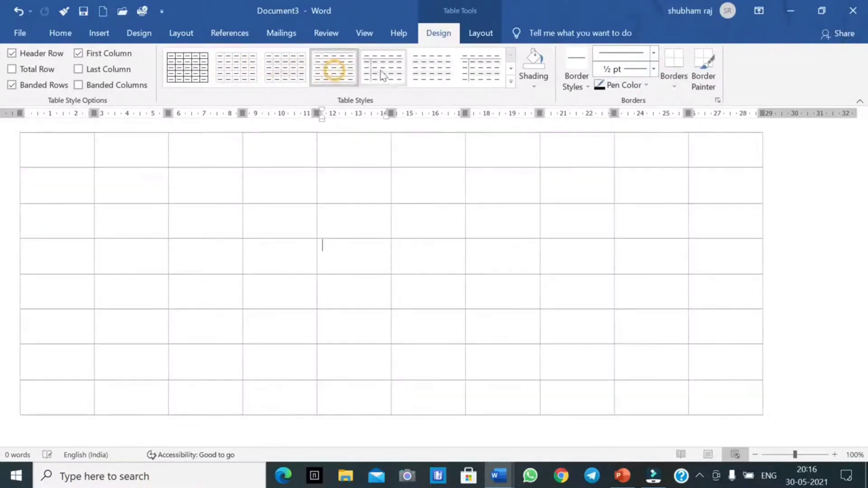
left_click(390, 71)
left_click(426, 73)
left_click(473, 74)
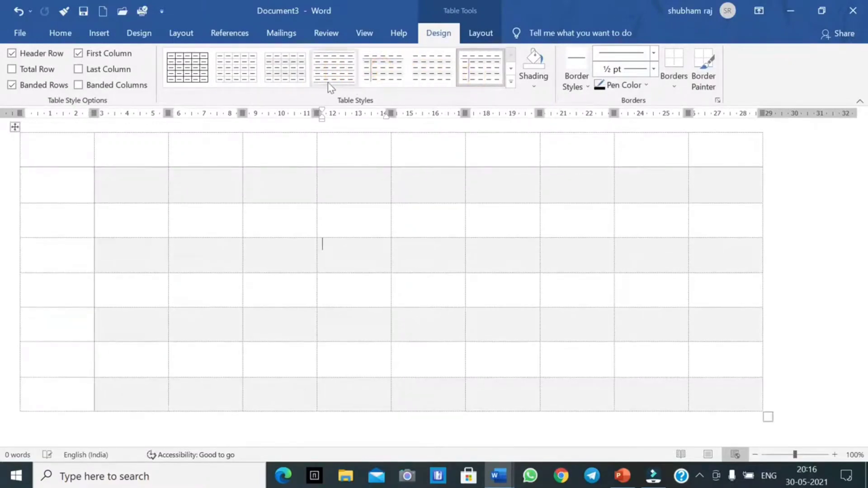
Step: Try yellow, green and black-header gallery styles, then return to the plain Table Grid
left_click(511, 81)
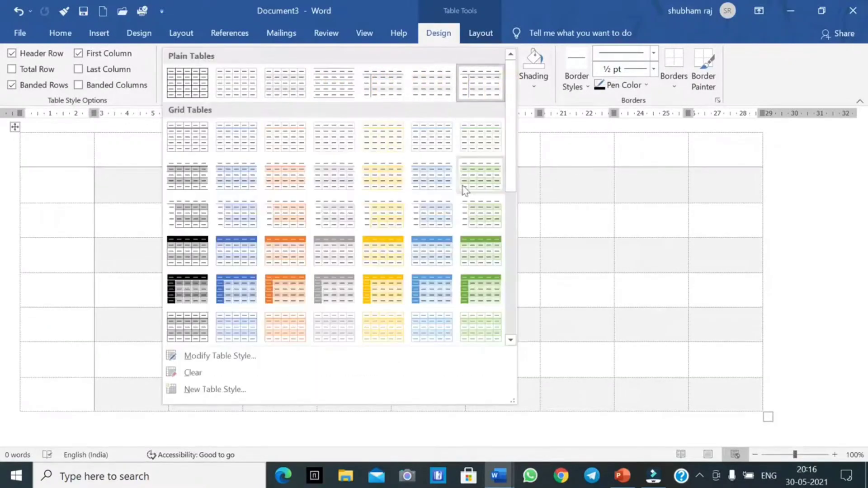
left_click(384, 288)
left_click(511, 81)
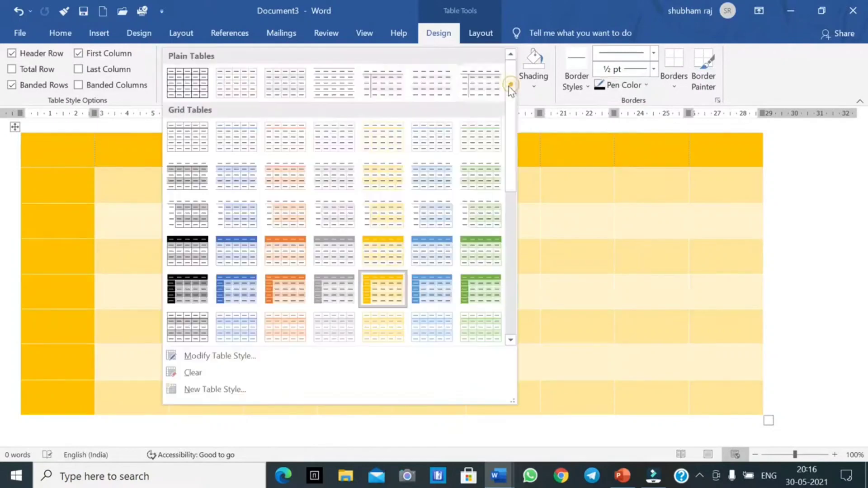
left_click(479, 285)
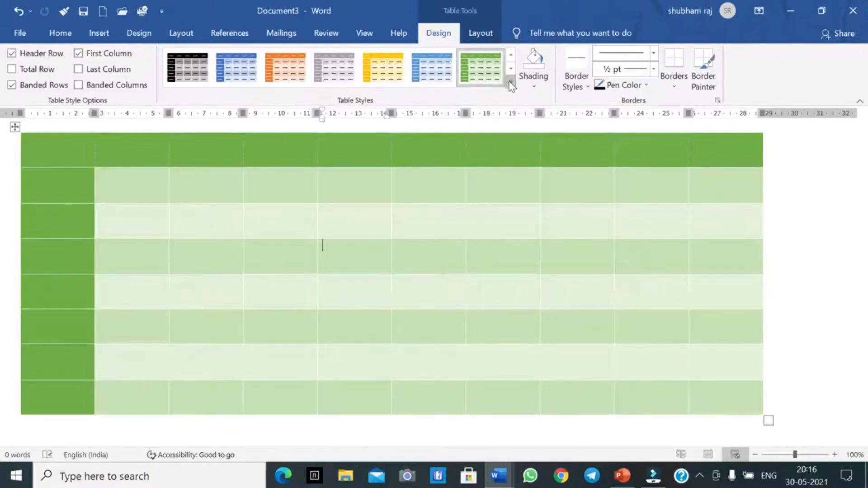
left_click(512, 82)
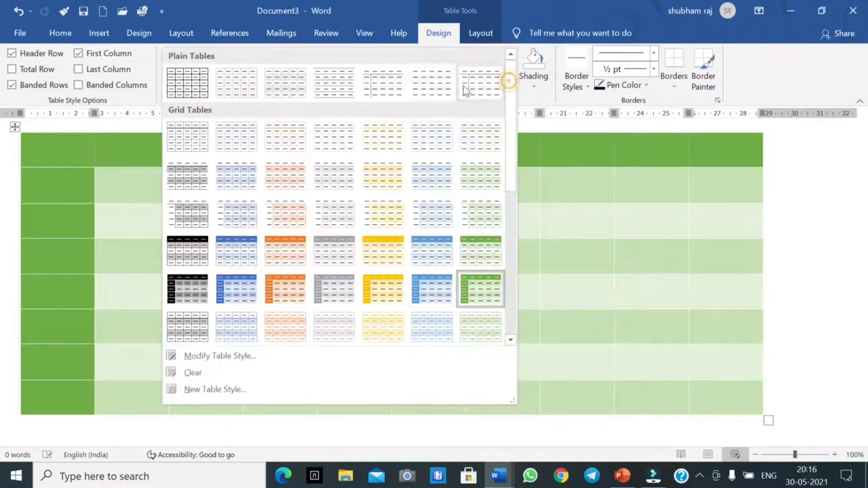
left_click(202, 248)
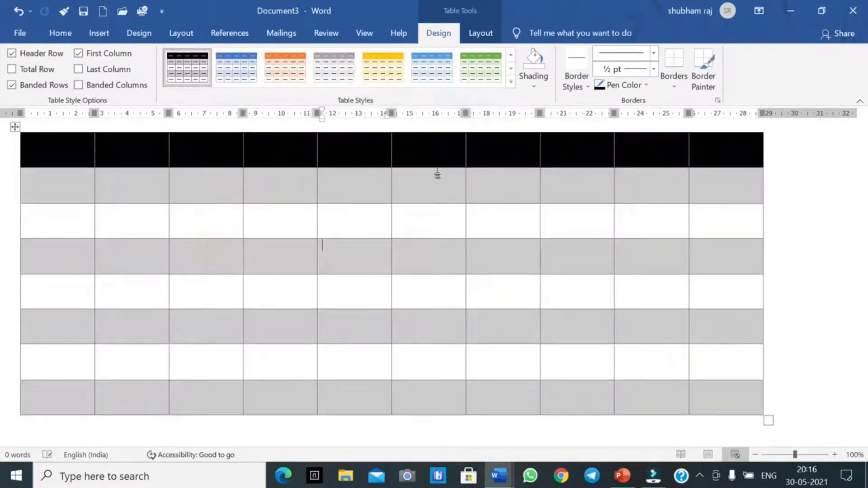
left_click(511, 82)
left_click(379, 152)
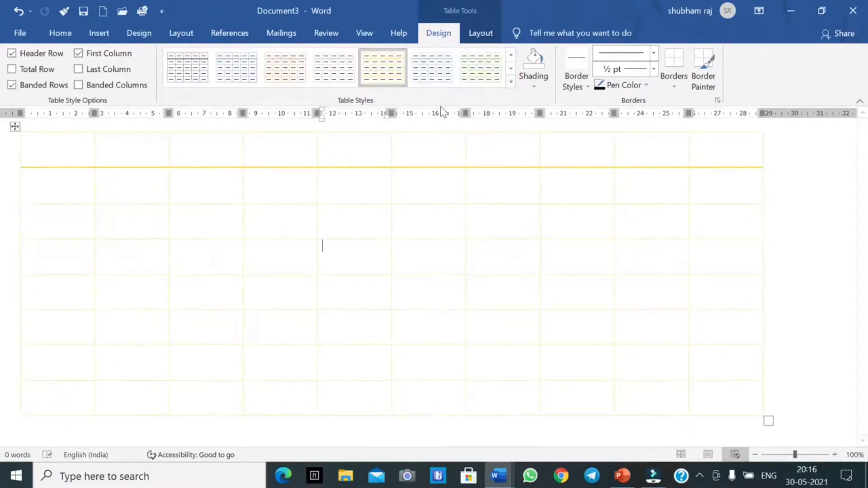
left_click(512, 54)
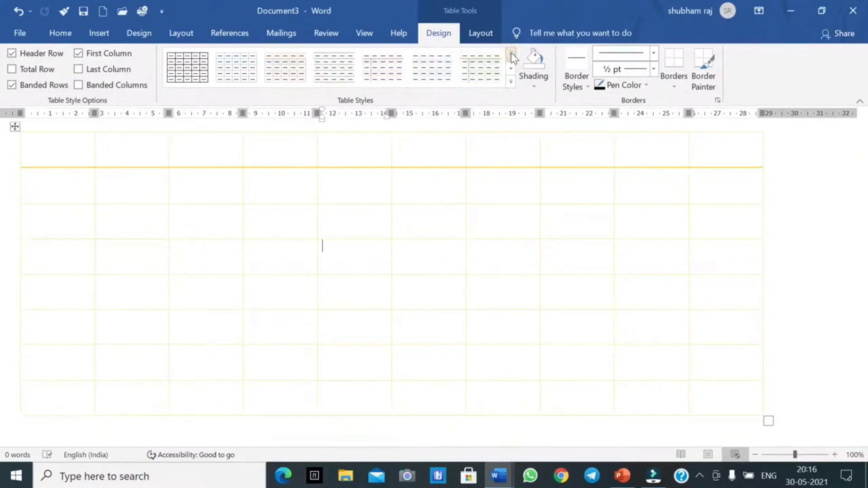
left_click(201, 67)
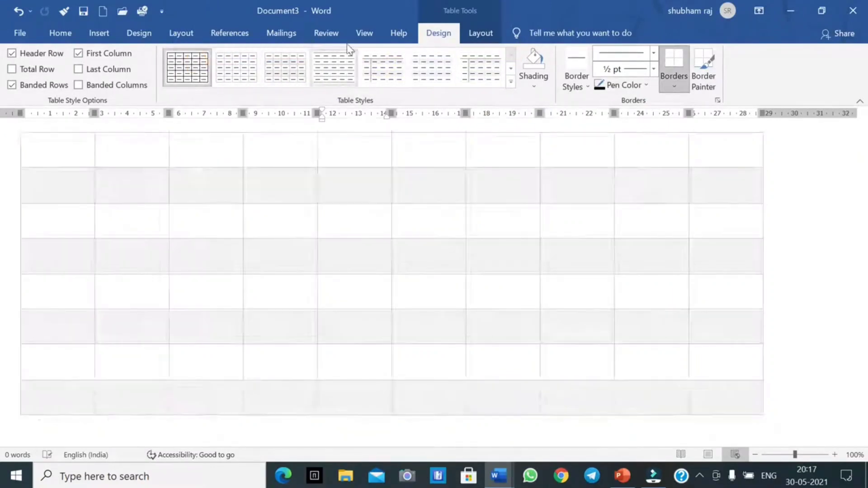
Step: Use Layout > Select > Select Cell to select row 4, column 5, then row 5's last cell
left_click(482, 37)
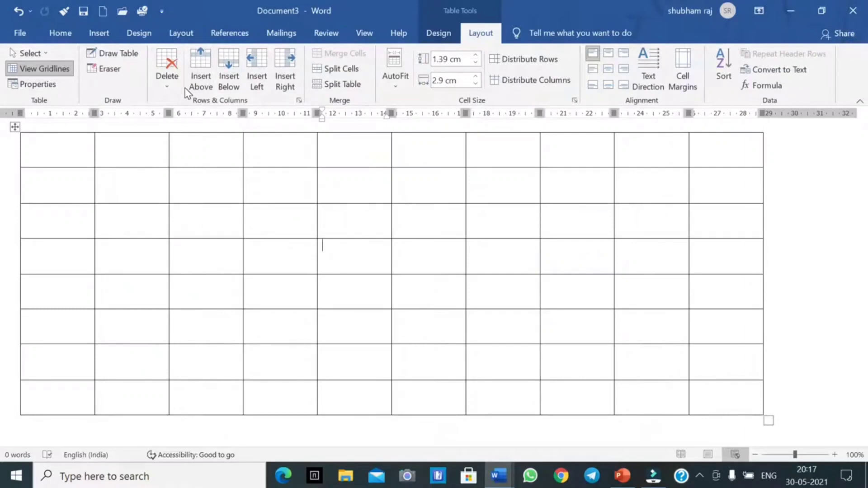
left_click(46, 52)
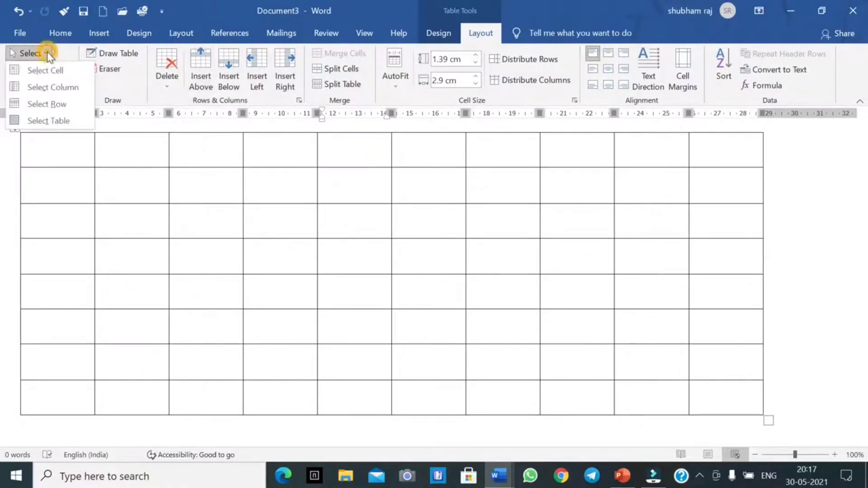
left_click(47, 73)
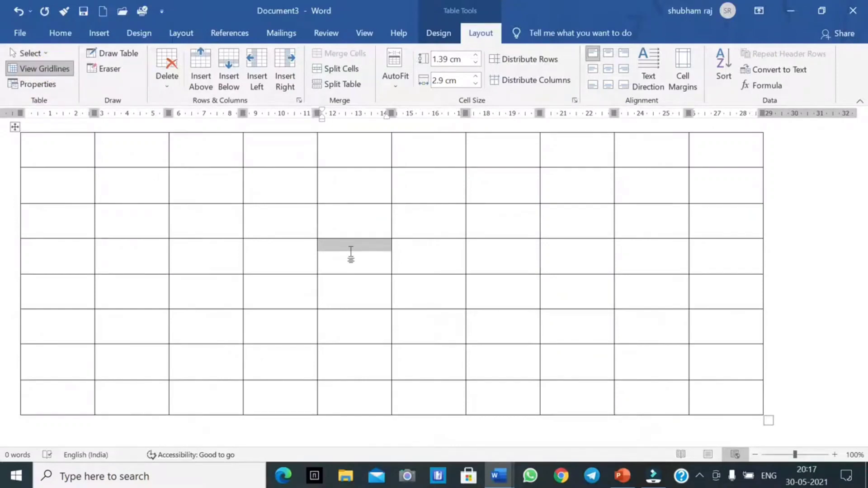
left_click(722, 296)
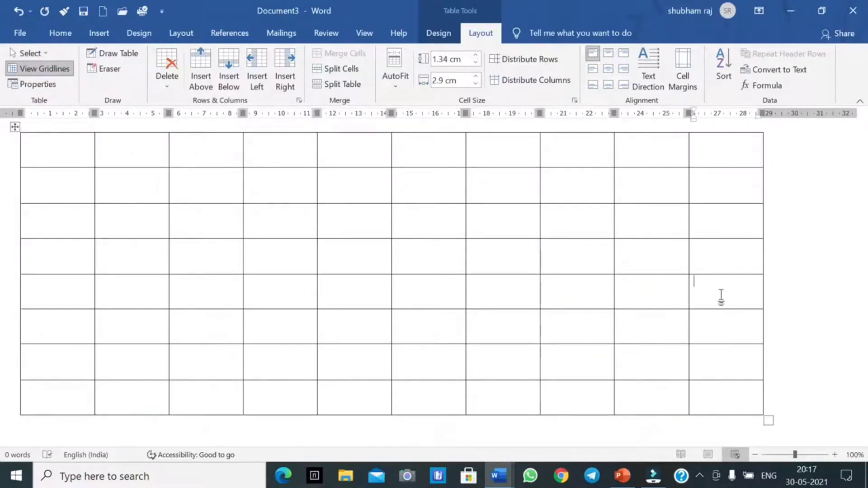
left_click(46, 56)
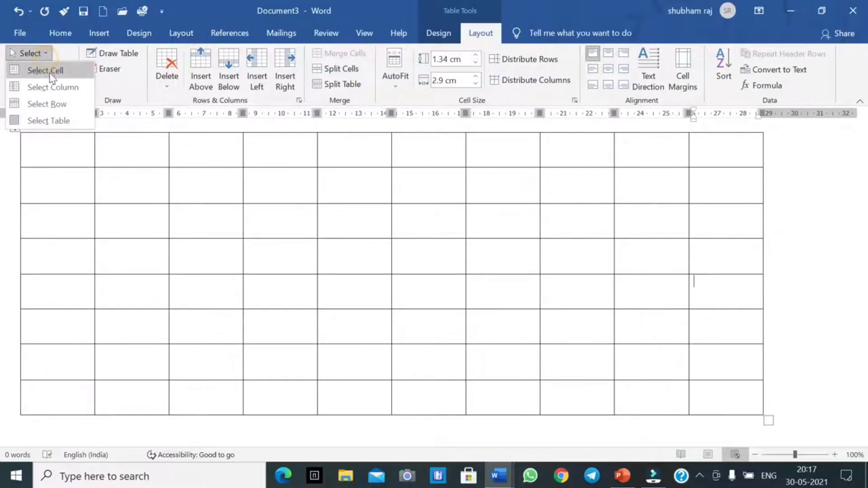
left_click(47, 69)
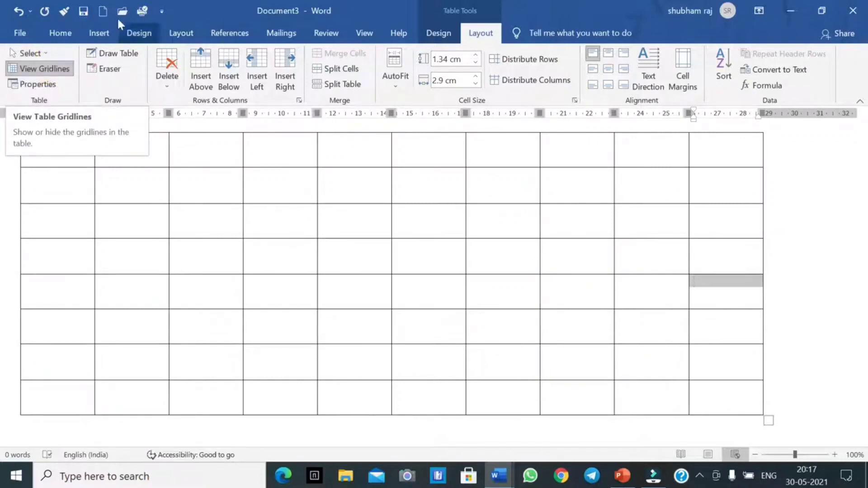
left_click(101, 33)
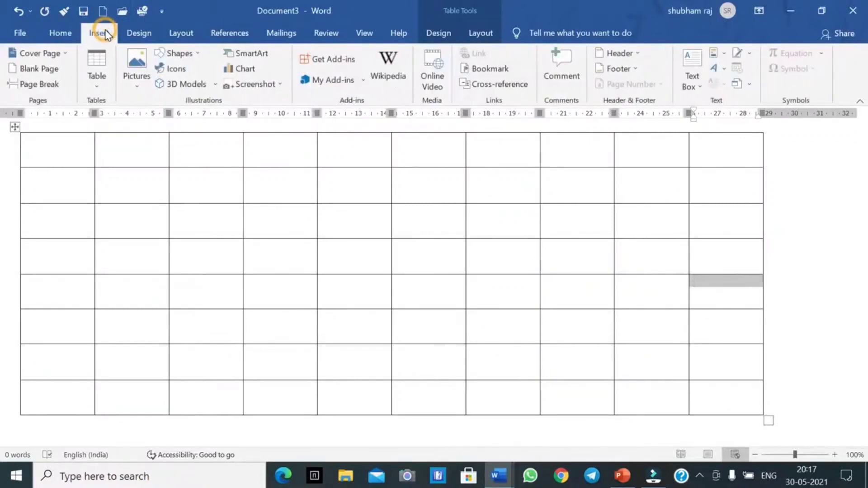
Step: Make the table wider and shorter, then fill row 1 with a name, 'computre', 'progressive', 'centre'
left_click(35, 146)
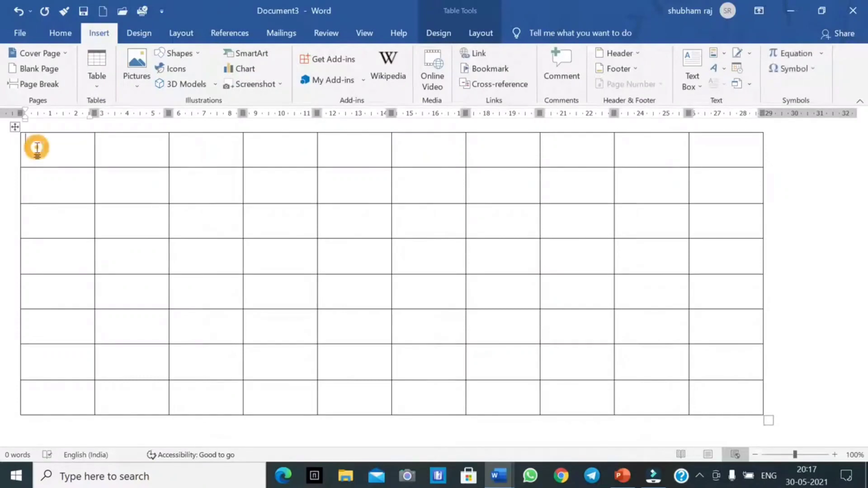
left_click_drag(769, 420, 849, 318)
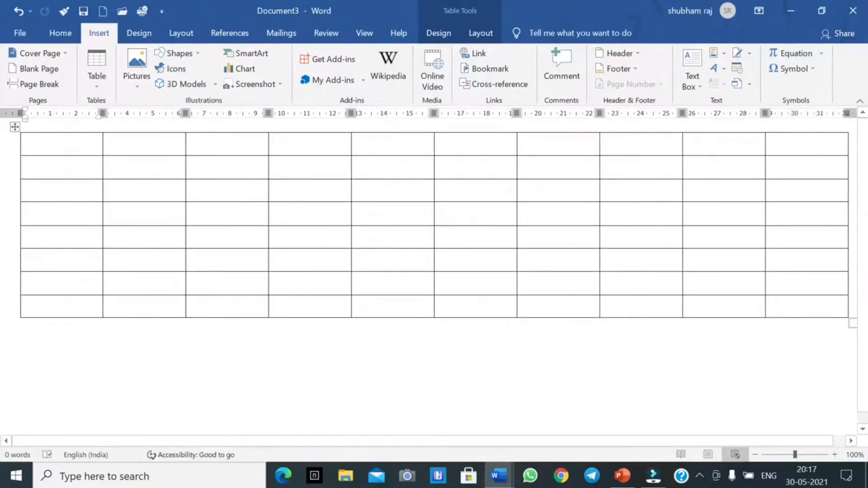
type("rj")
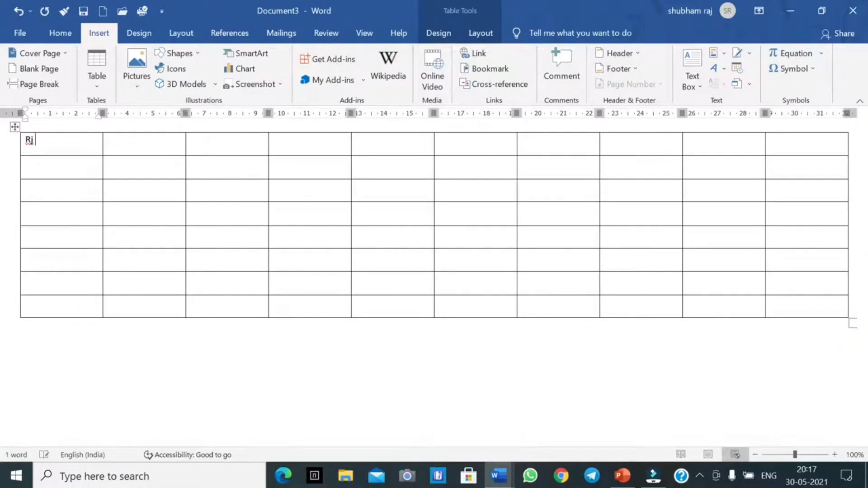
key("Tab")
type("com")
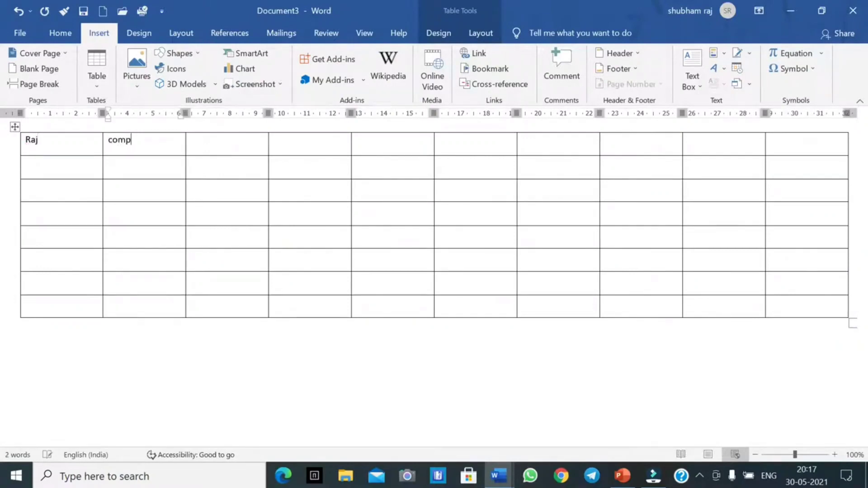
type("putr")
type("er")
key("Tab")
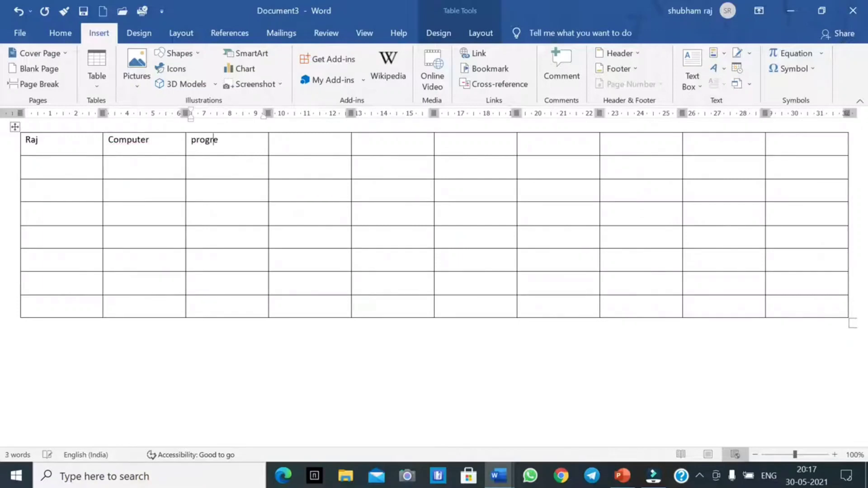
type("progressive")
key("Tab")
type("centre")
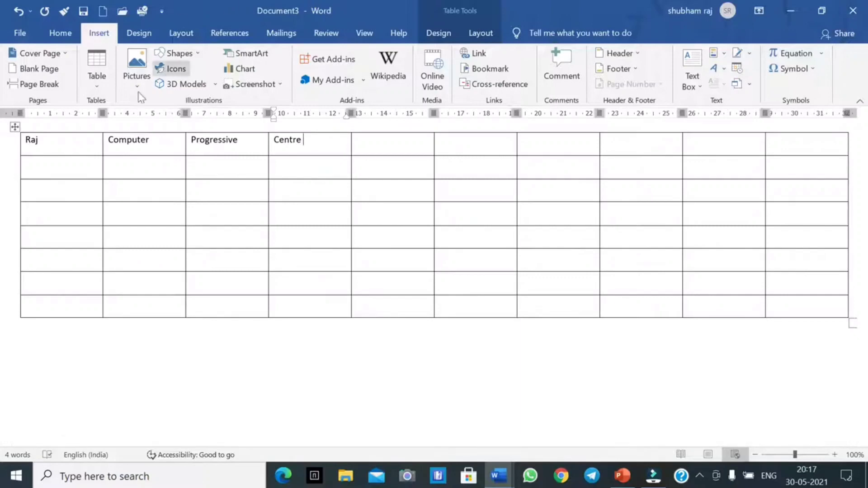
left_click(98, 85)
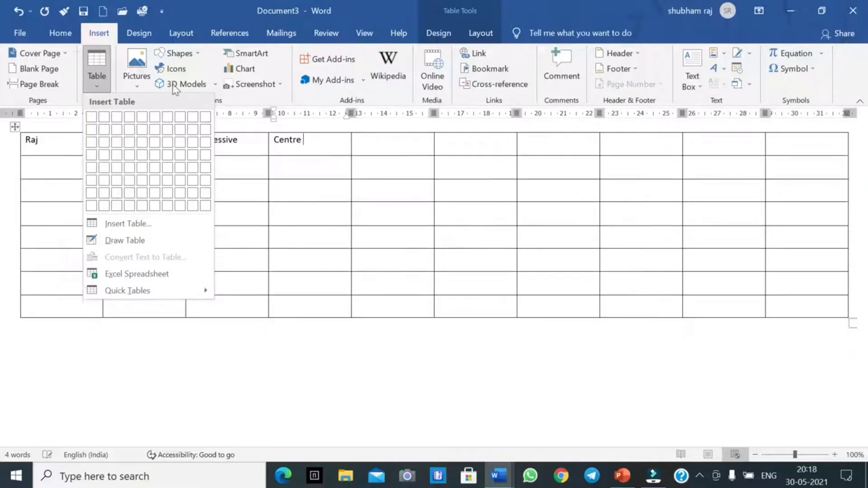
Step: Insert a 4-by-3 table nested inside the Centre cell
key("Escape")
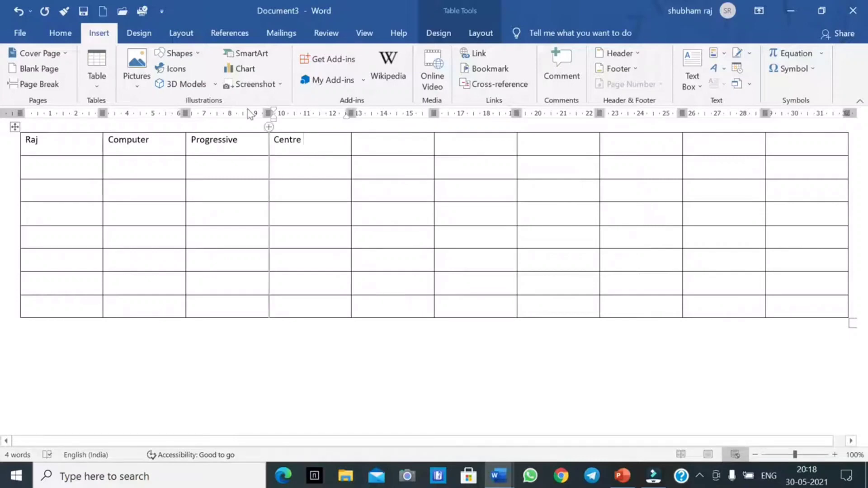
left_click(97, 70)
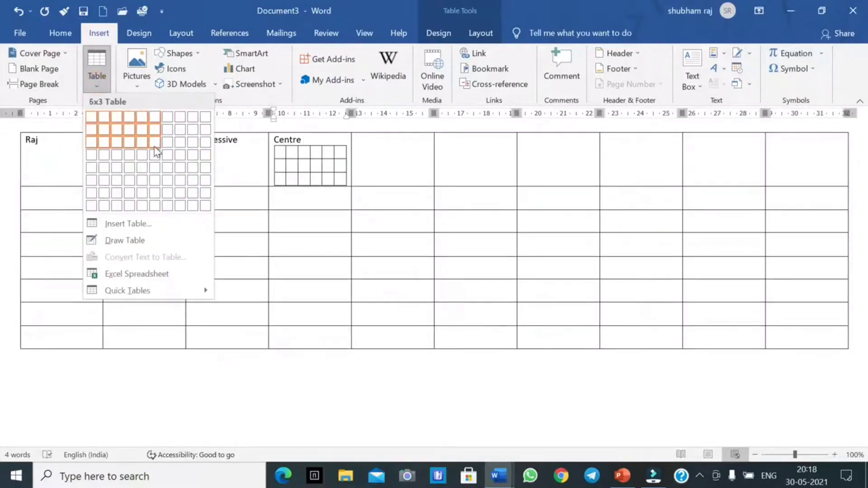
left_click(132, 145)
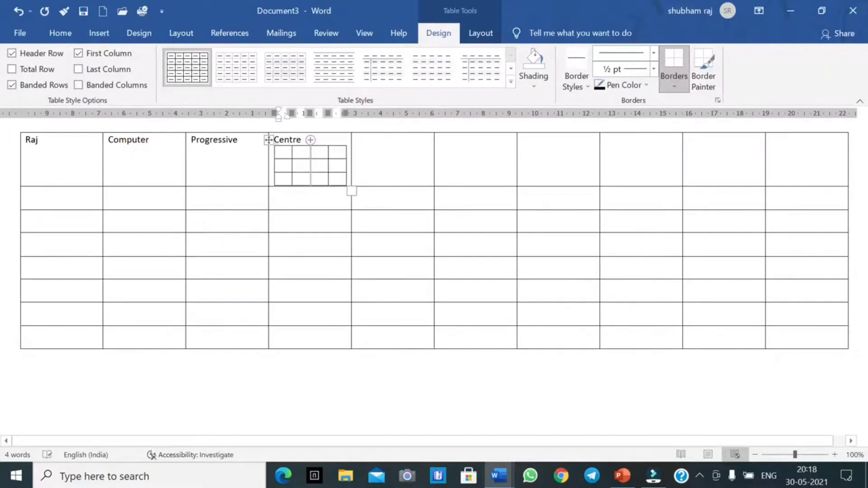
Step: Centre-align the word Centre in its cell above the nested grid
left_click(60, 32)
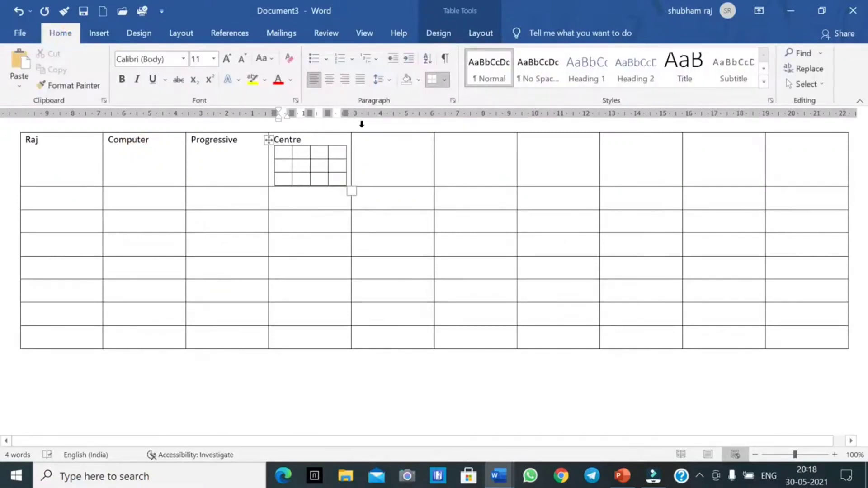
left_click(335, 84)
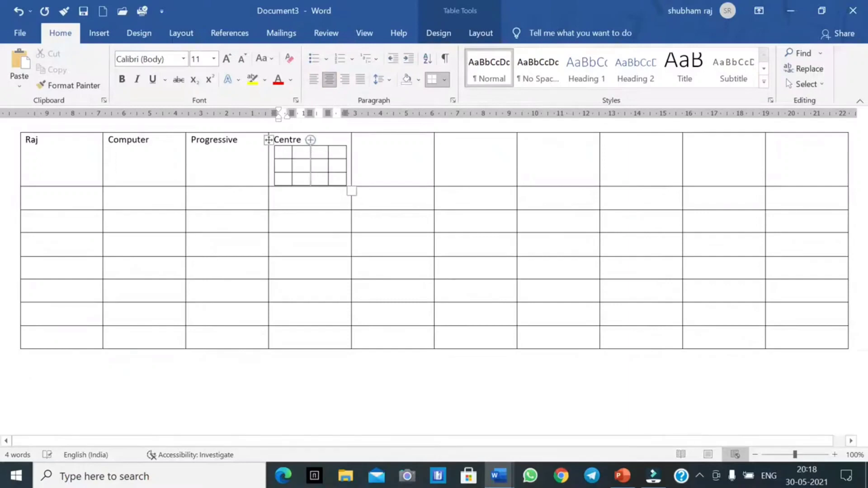
left_click_drag(306, 140, 266, 136)
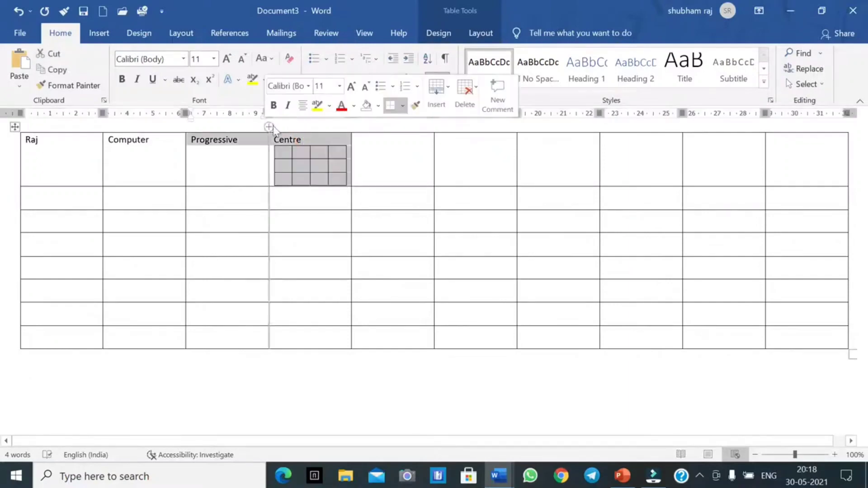
left_click(304, 140)
double_click(298, 140)
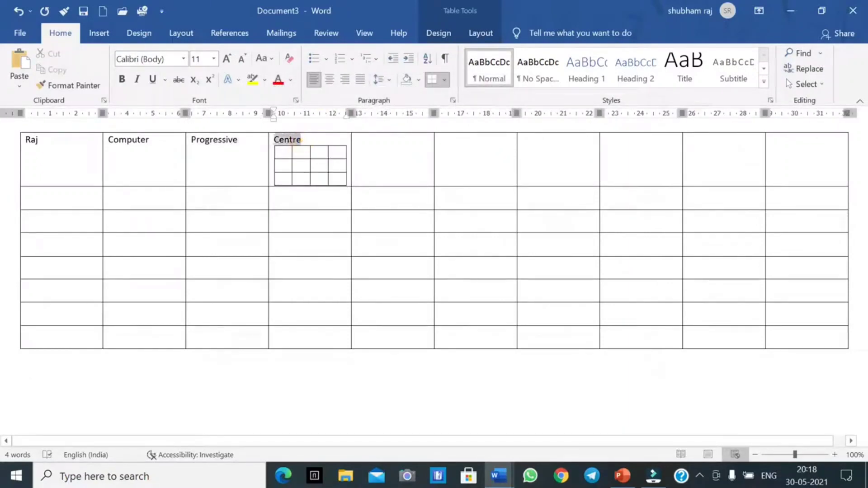
left_click(330, 79)
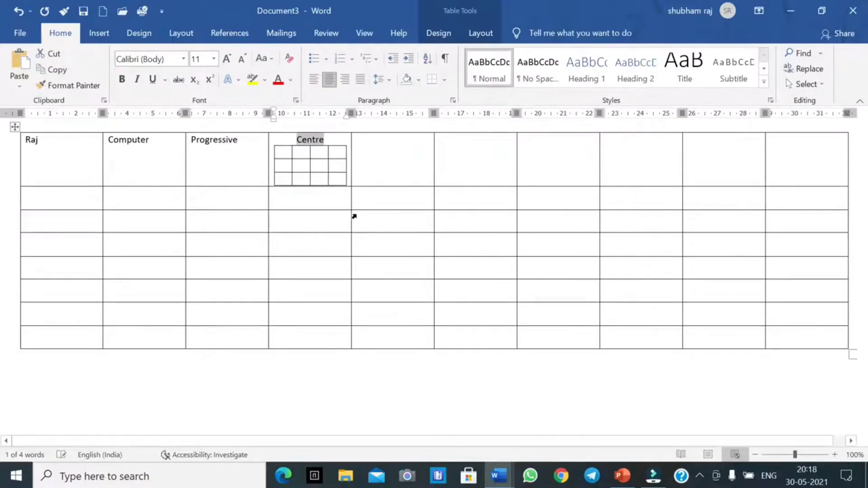
left_click(393, 177)
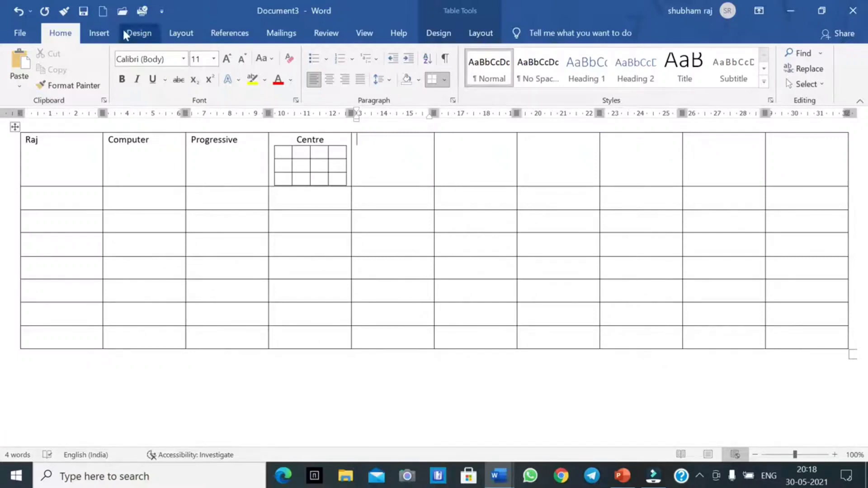
Step: Open the Insert Table dialog and cancel it without inserting anything
left_click(98, 33)
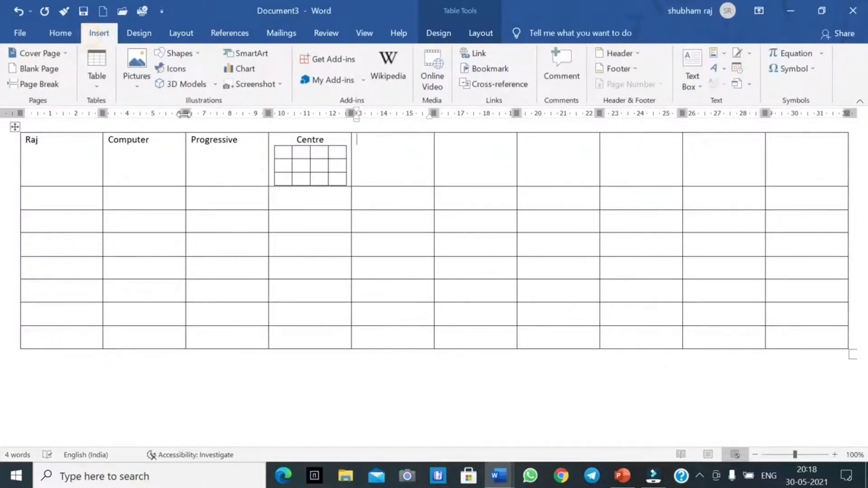
left_click(97, 77)
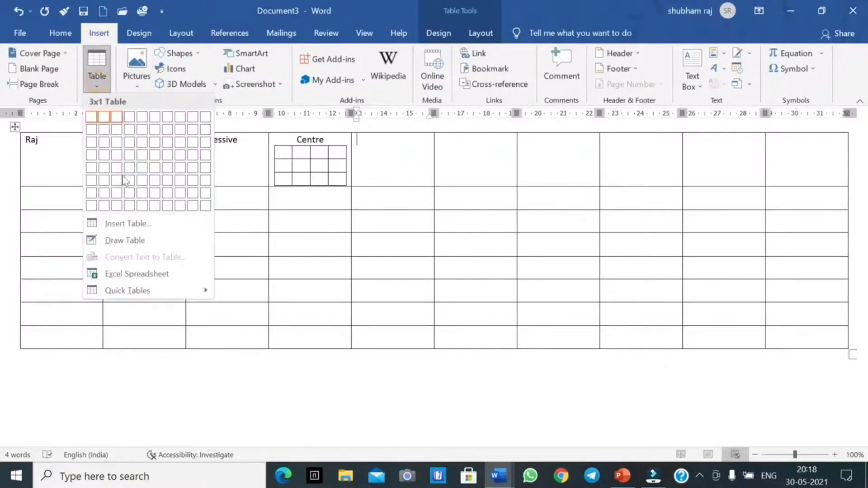
left_click(121, 222)
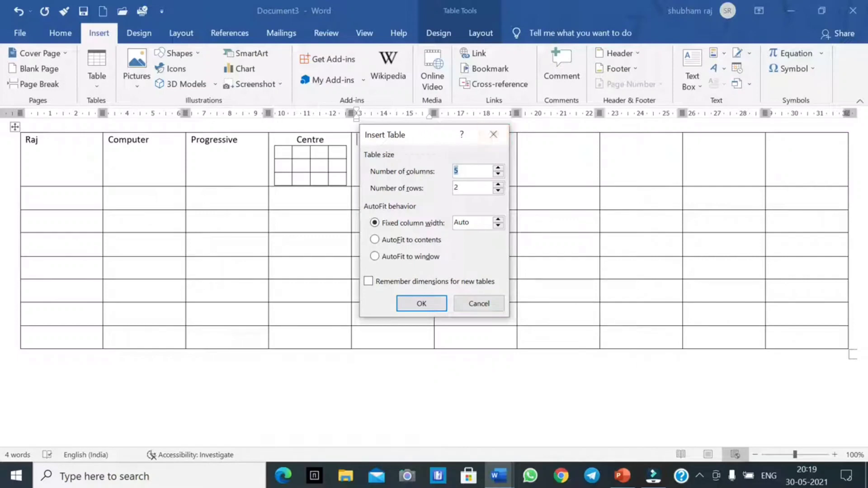
left_click(502, 134)
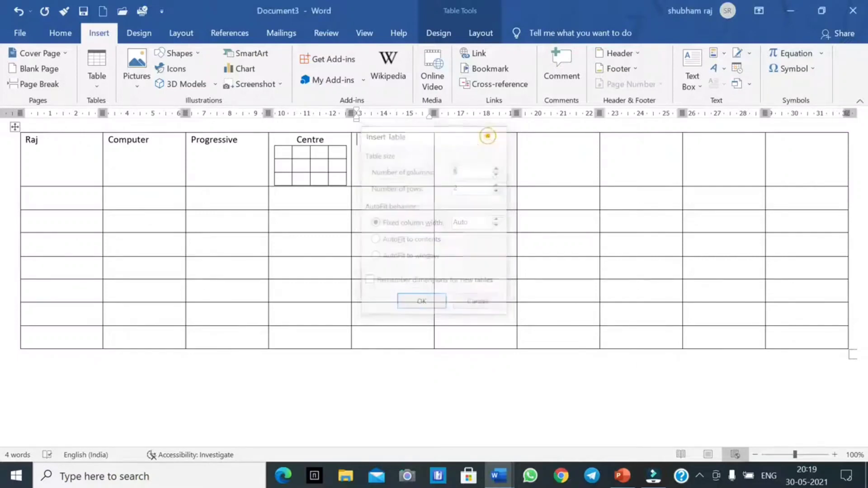
Step: Delete the entire table, nested grid included, from the table handle's menu
left_click(103, 83)
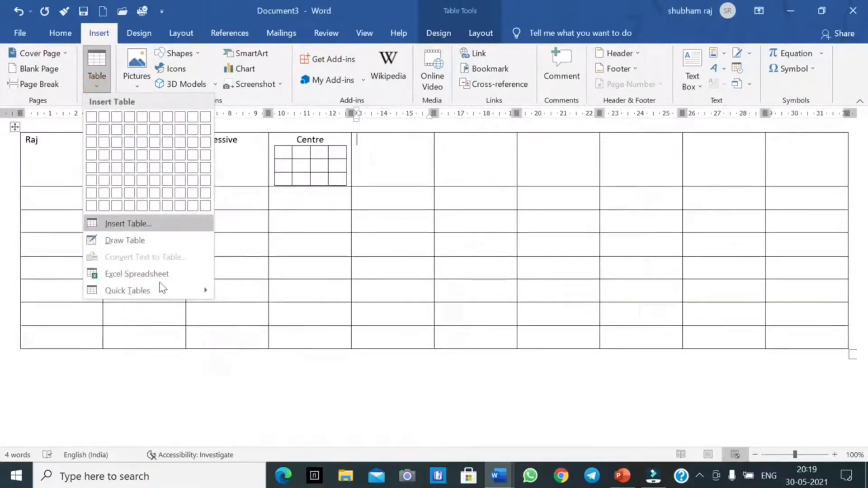
left_click(195, 373)
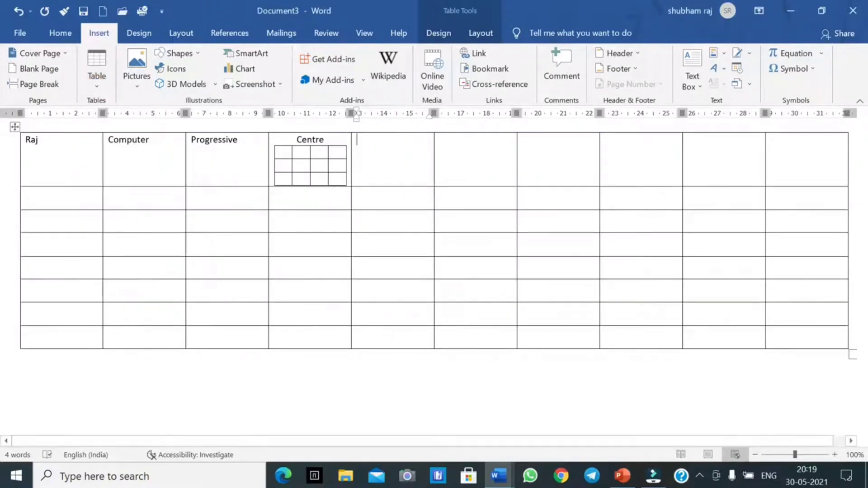
right_click(15, 127)
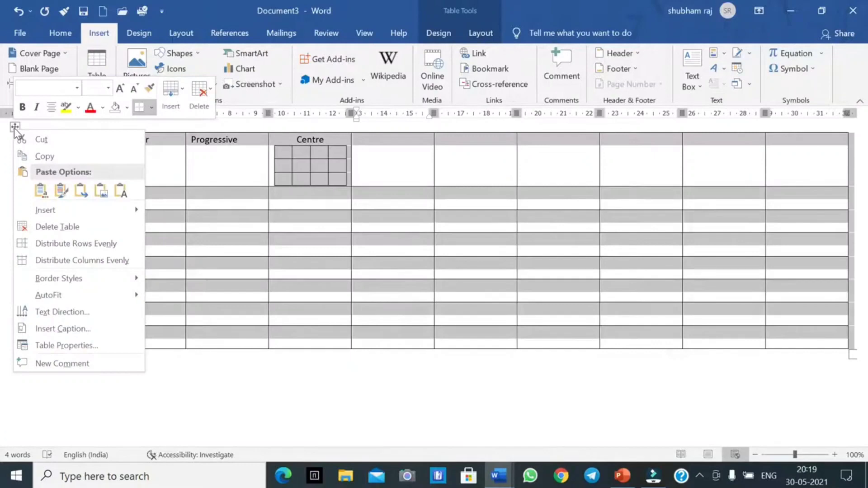
left_click(40, 137)
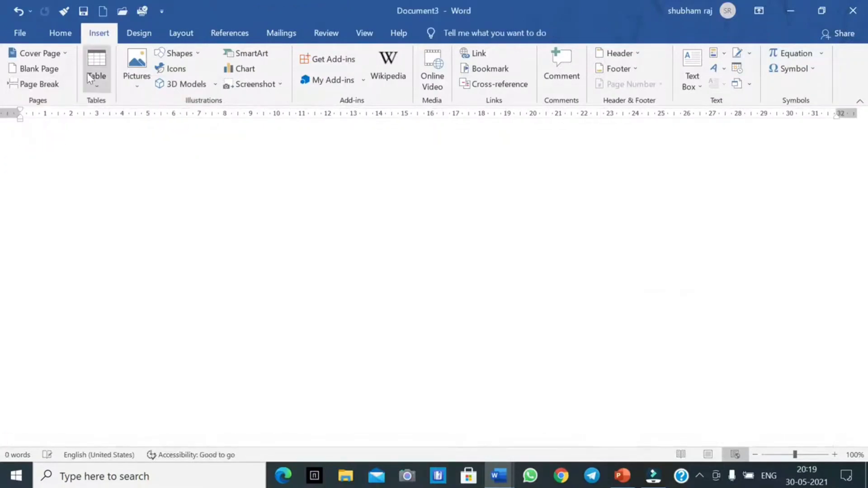
Step: Insert a table with 10 columns and 10 rows through the Insert Table dialog
left_click(97, 75)
left_click(115, 224)
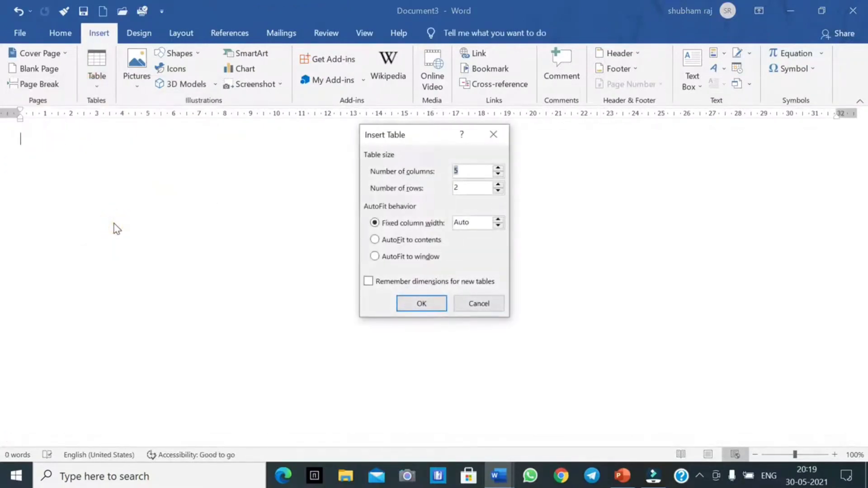
type("10")
left_click(459, 188)
key("BackSpace")
type("10")
left_click(421, 304)
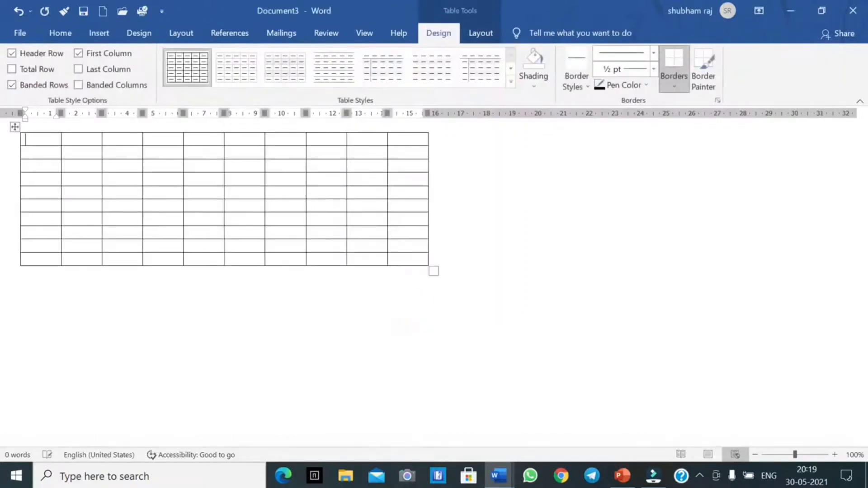
Step: Drag the table's right edge out so it spans nearly the full page width
left_click(434, 272)
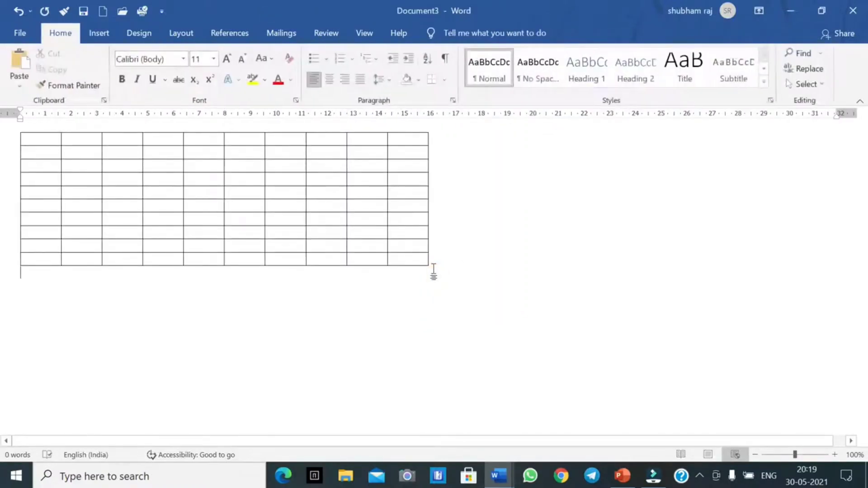
left_click_drag(433, 271, 799, 259)
left_click(82, 141)
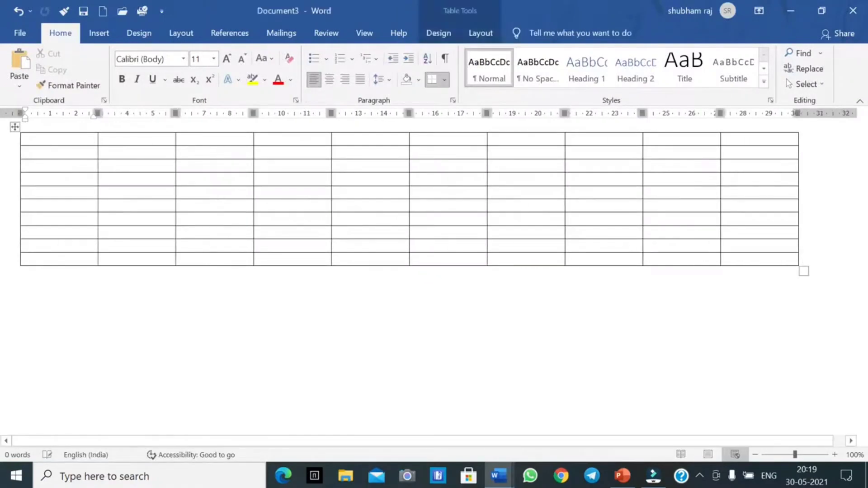
Step: Number the first row's cells 1 to 10 across
type("1")
left_click(81, 136)
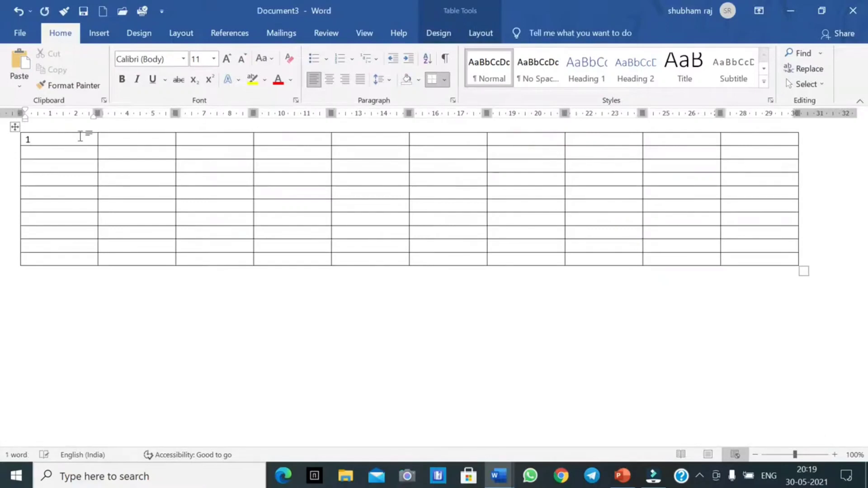
key("Tab")
type("2")
key("Tab")
type("3")
key("Tab")
key("Tab")
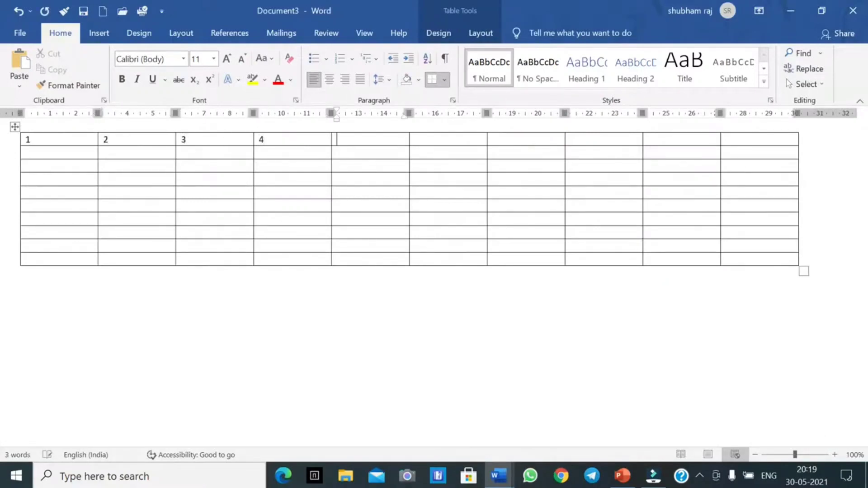
type("5")
key("Tab")
type("6")
key("Tab")
type("7")
key("Tab")
type("8")
key("Tab")
type("9")
key("Tab")
type("10")
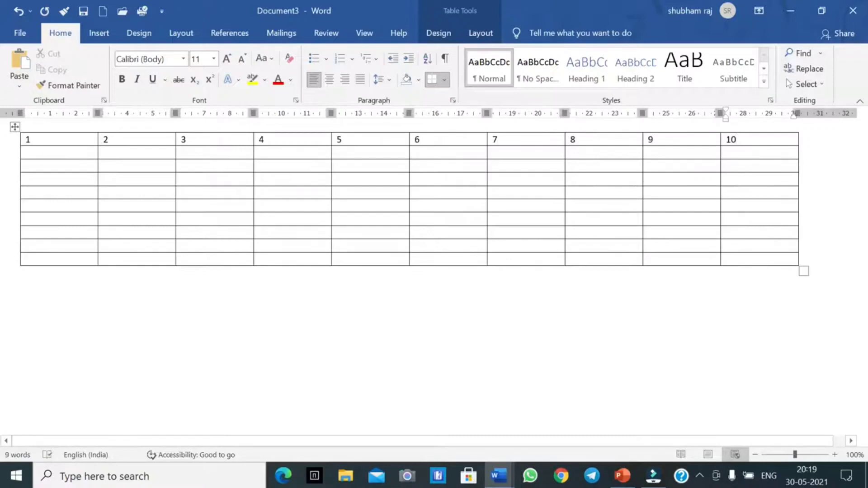
Step: Number the first column 2 to 10 down, removing stray 8 and 9 typos
left_click(35, 153)
type("2")
key("Down")
type("3")
key("Down")
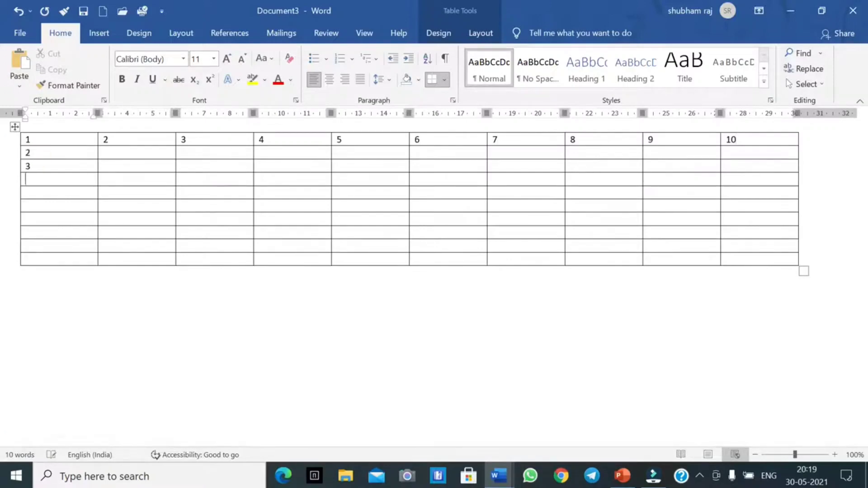
type("4")
key("Down")
type("5")
key("Down")
type("6")
key("Down")
type("7")
key("Up")
type("8")
key("Up")
type("9")
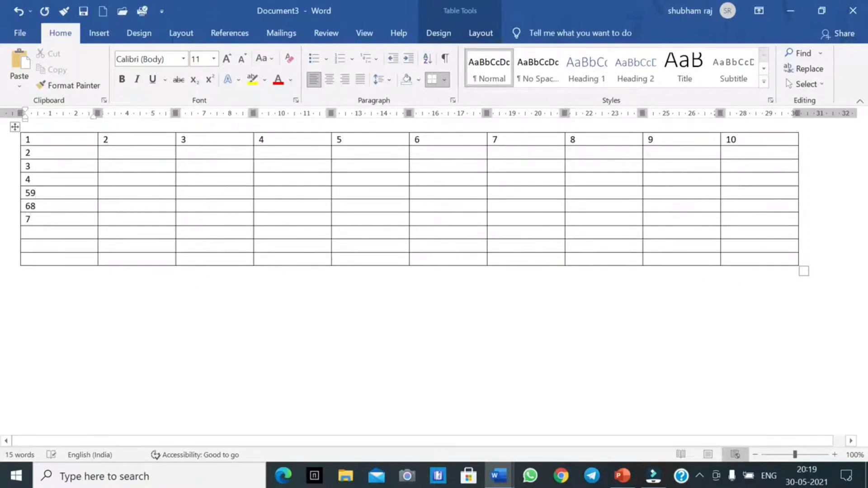
key("BackSpace")
key("Right")
left_click(34, 206)
key("BackSpace")
left_click(38, 233)
type("8")
left_click(37, 245)
type("9")
left_click(36, 259)
type("10")
left_click(101, 35)
left_click(96, 75)
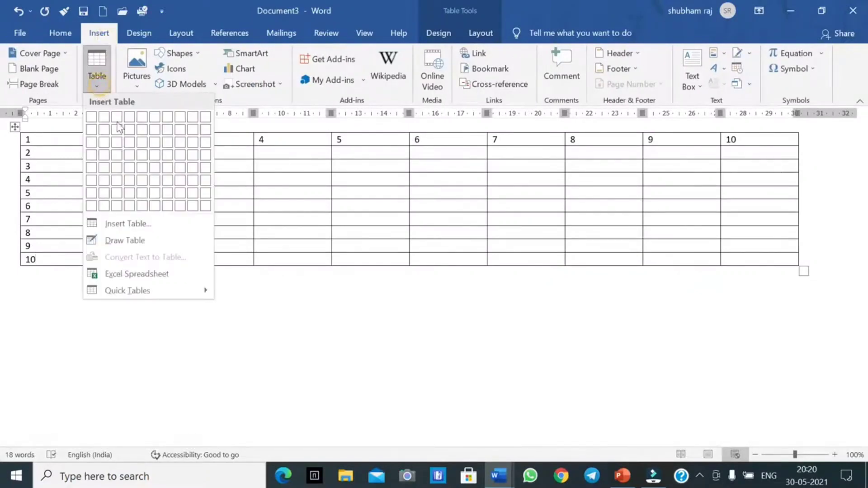
left_click(131, 241)
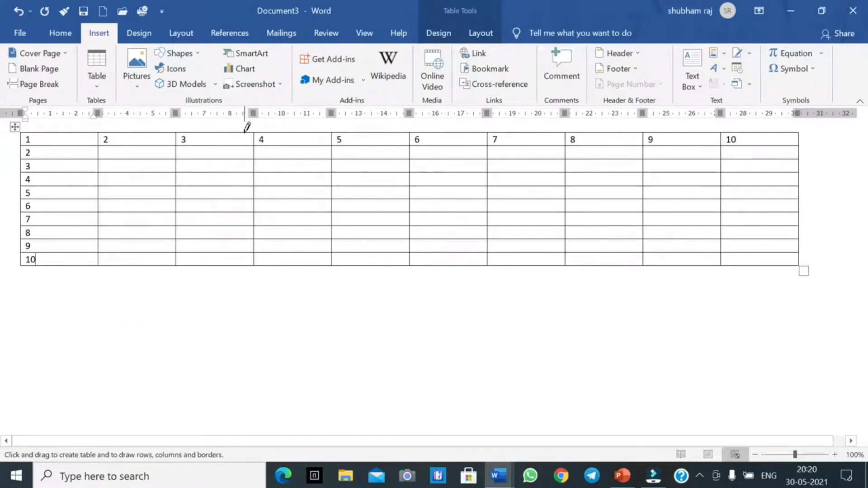
left_click_drag(215, 133, 215, 261)
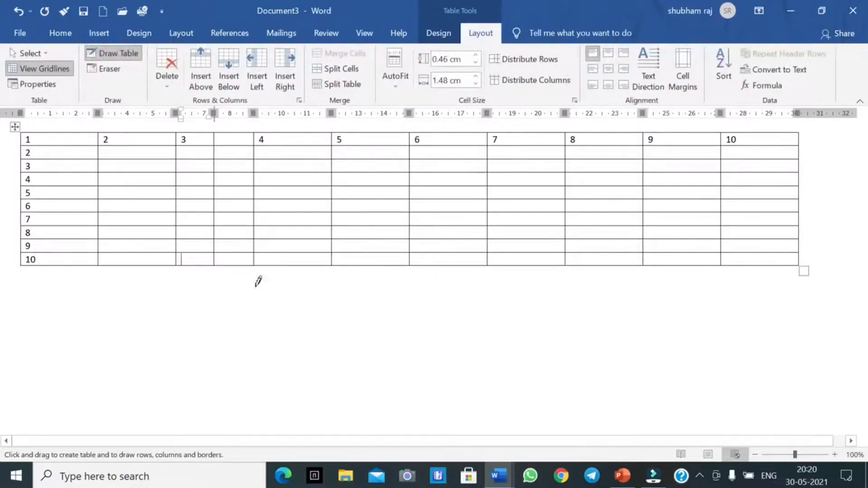
key("Escape")
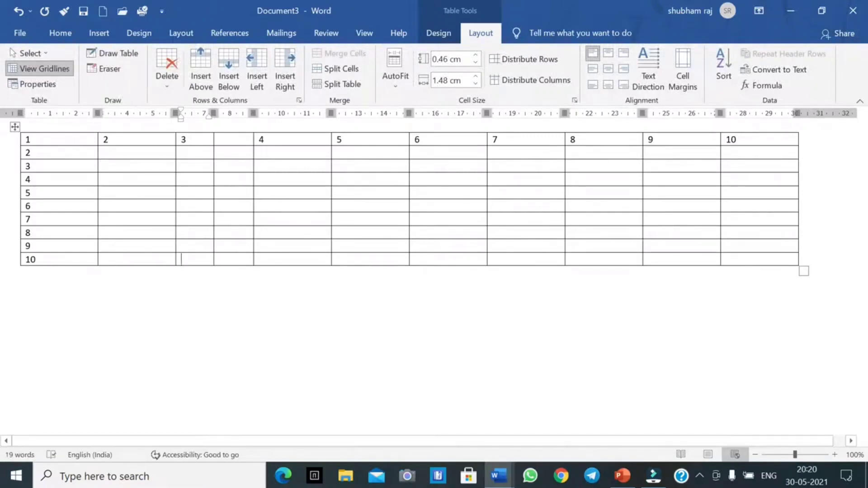
left_click(168, 62)
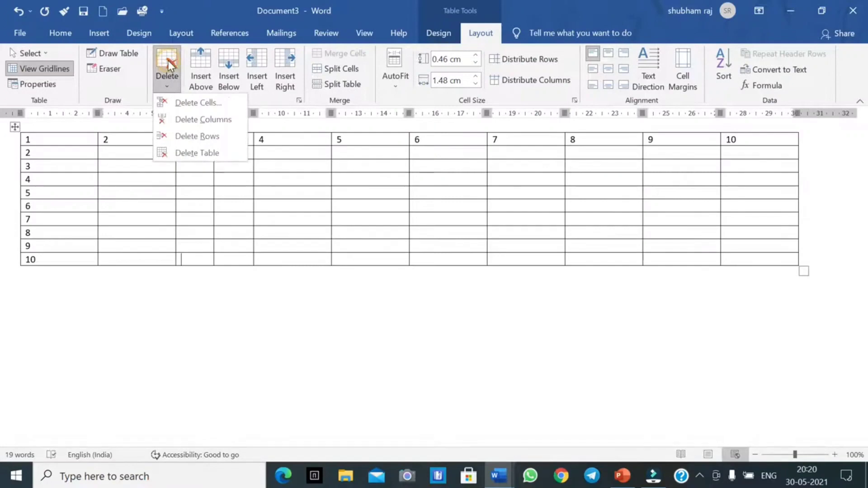
left_click(197, 103)
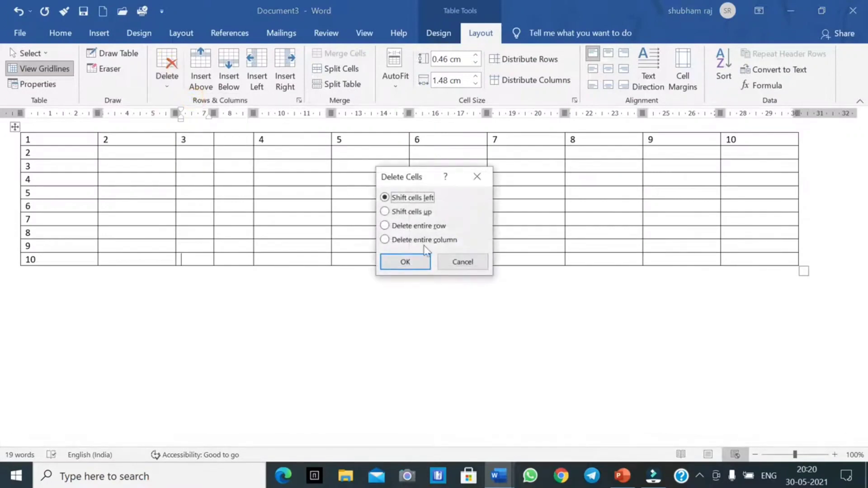
left_click(417, 264)
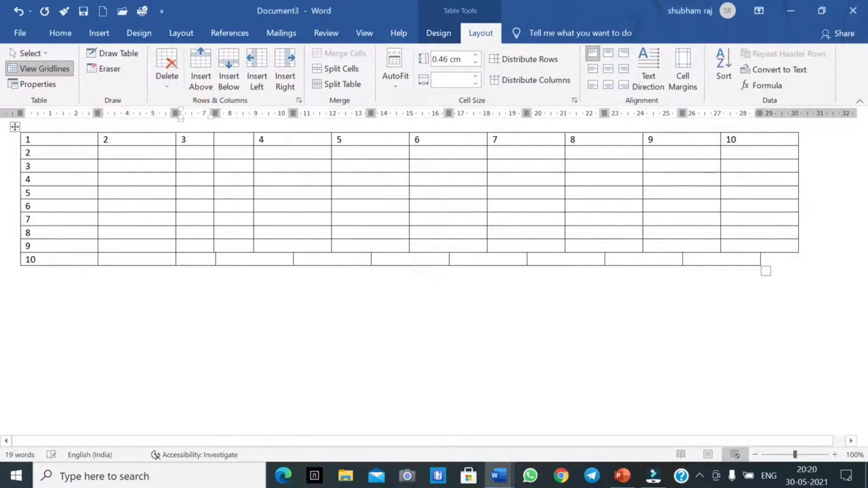
key("ctrl+z")
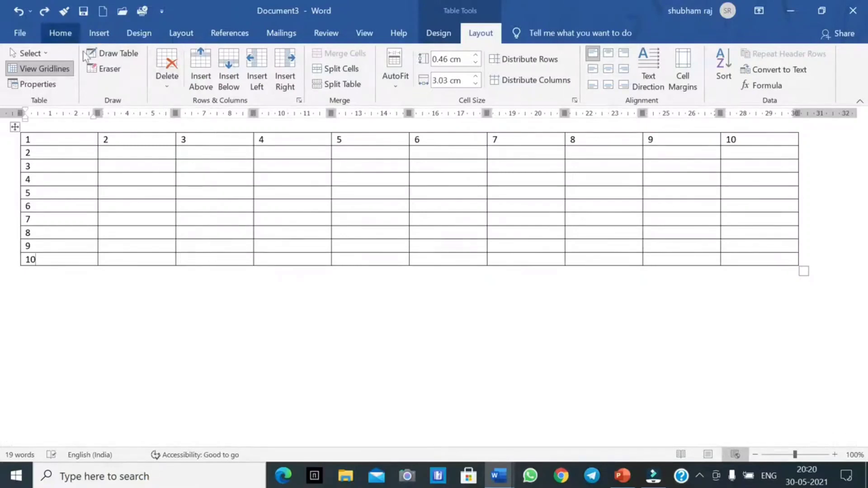
left_click(61, 33)
left_click(95, 40)
left_click(96, 83)
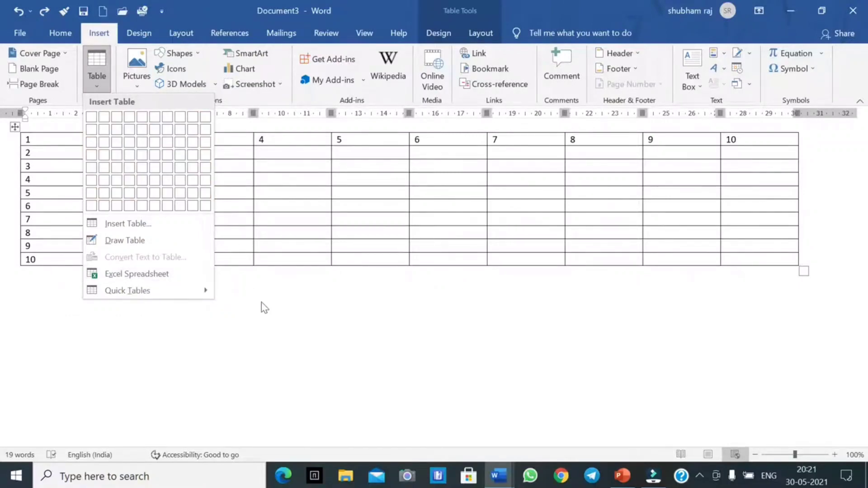
left_click(173, 278)
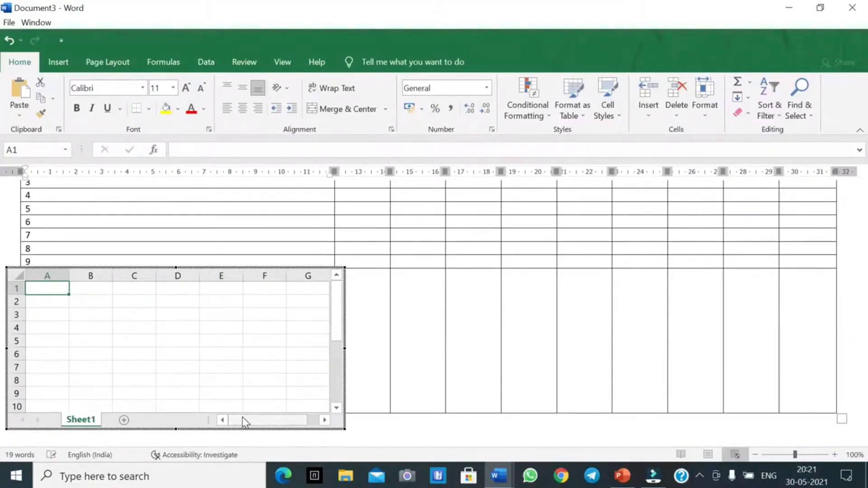
left_click_drag(238, 405, 312, 406)
left_click_drag(334, 337, 345, 286)
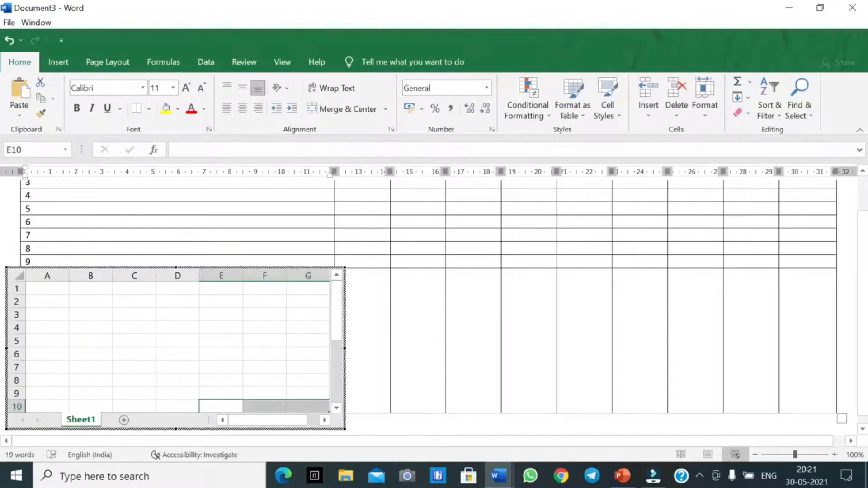
left_click(723, 281)
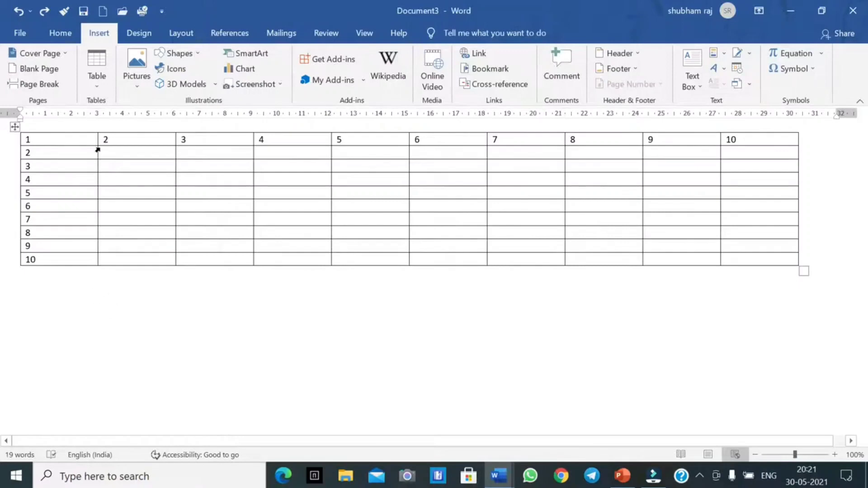
Step: Embed a blank Excel worksheet, select cell G6, and pull the Word table's right edge inward
left_click(98, 80)
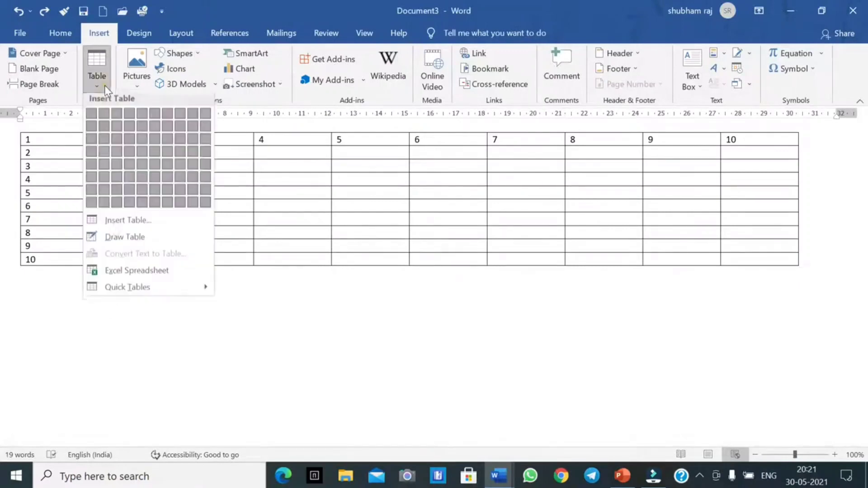
left_click(126, 276)
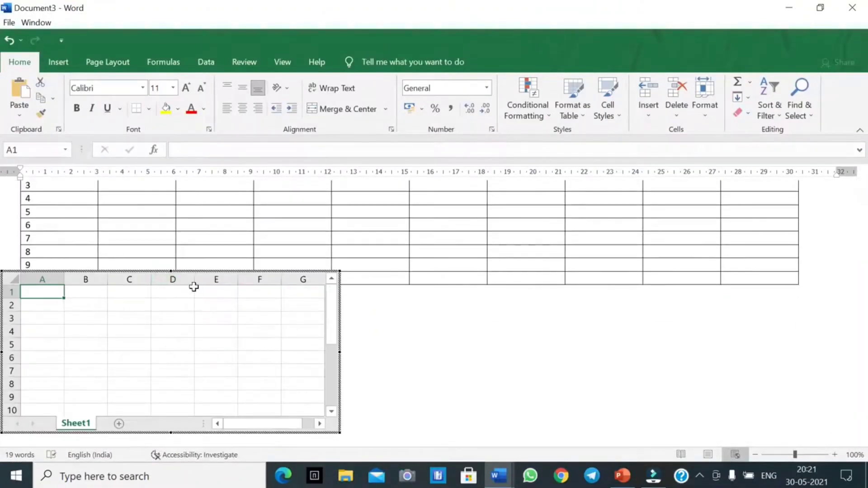
left_click(293, 357)
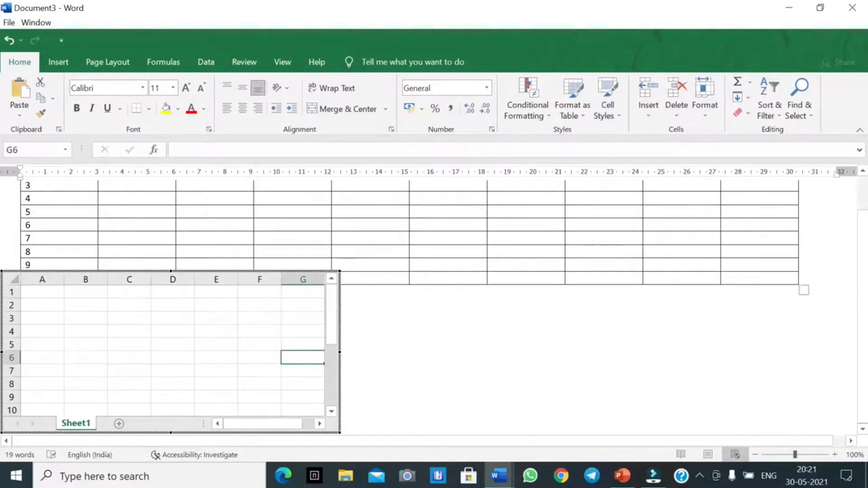
left_click_drag(802, 290, 811, 289)
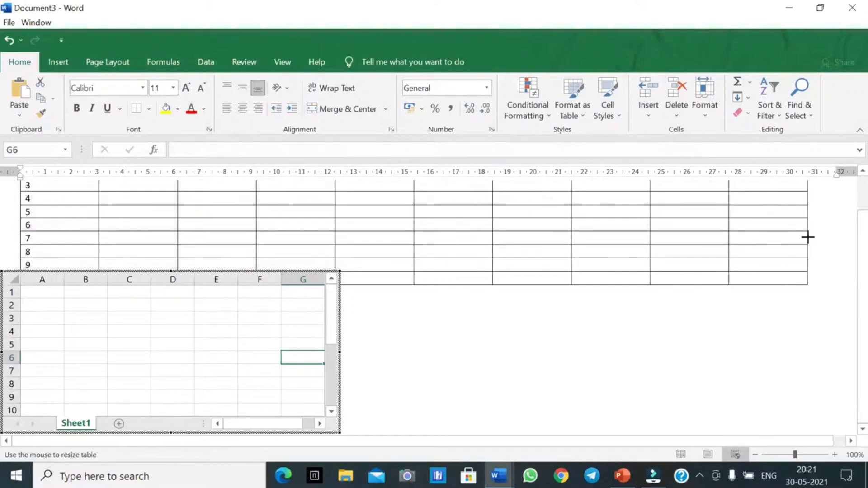
mouse_move(791, 228)
left_mouse_down()
mouse_move(739, 218)
mouse_move(783, 217)
left_mouse_up()
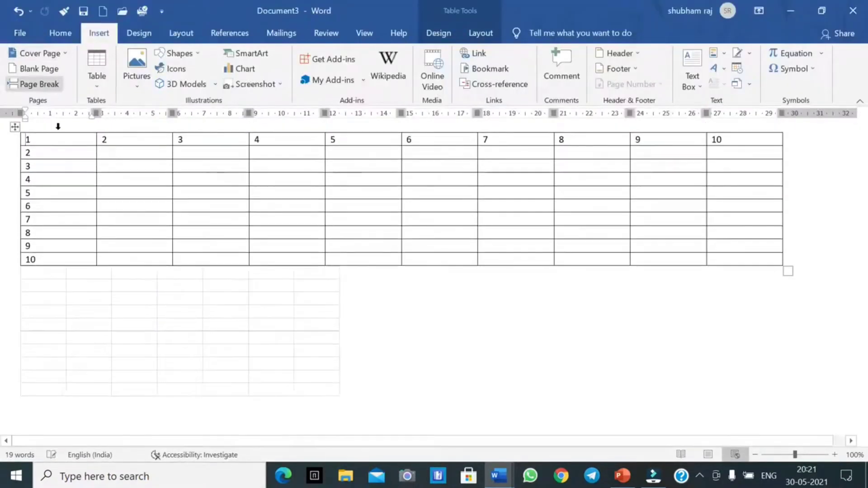
Step: Type 2, 2 and =sum( into row 2's second, third and fourth cells
left_click(64, 150)
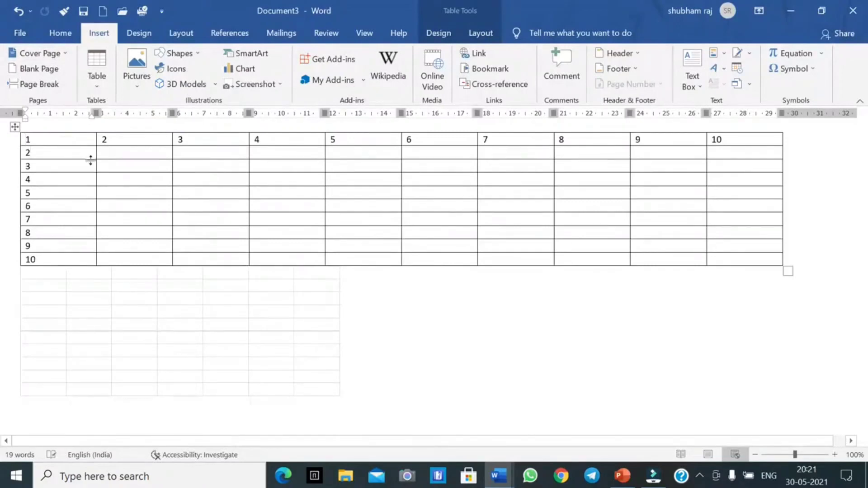
left_click(117, 151)
type("2")
key("Tab")
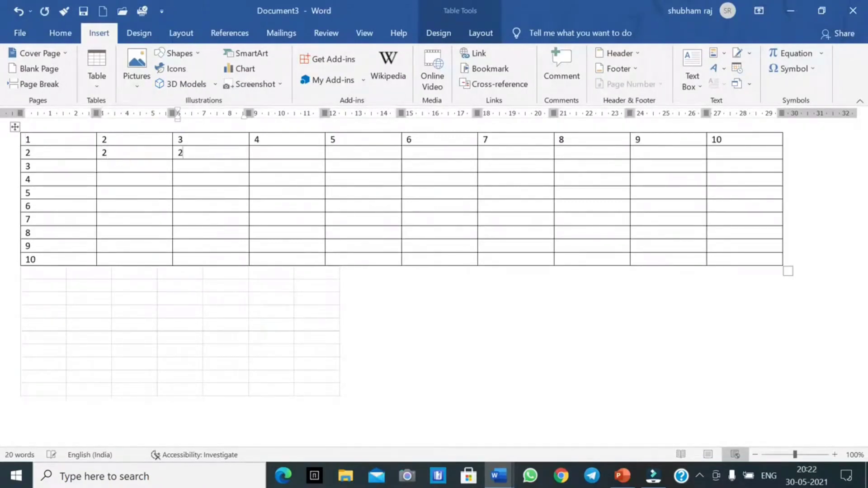
type("2")
key("Tab")
type("=sum(")
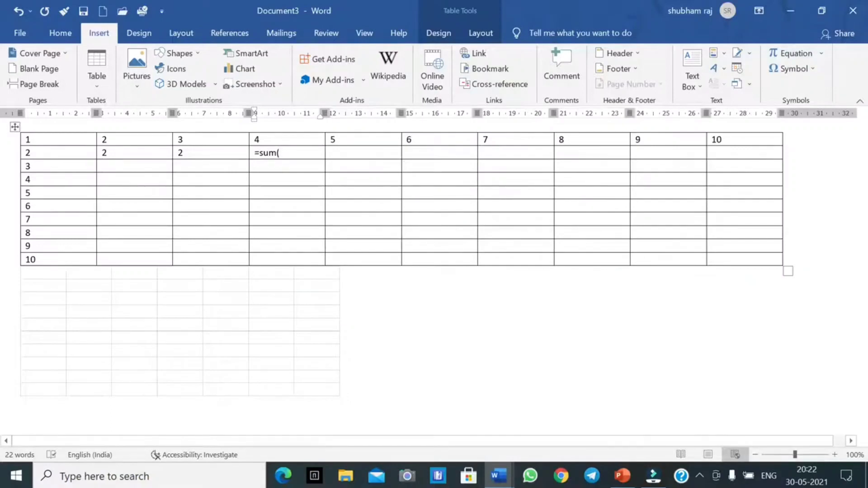
Step: Add an underscore in row 2's first cell, close =sum() and select the embedded worksheet
left_click(70, 156)
type("_")
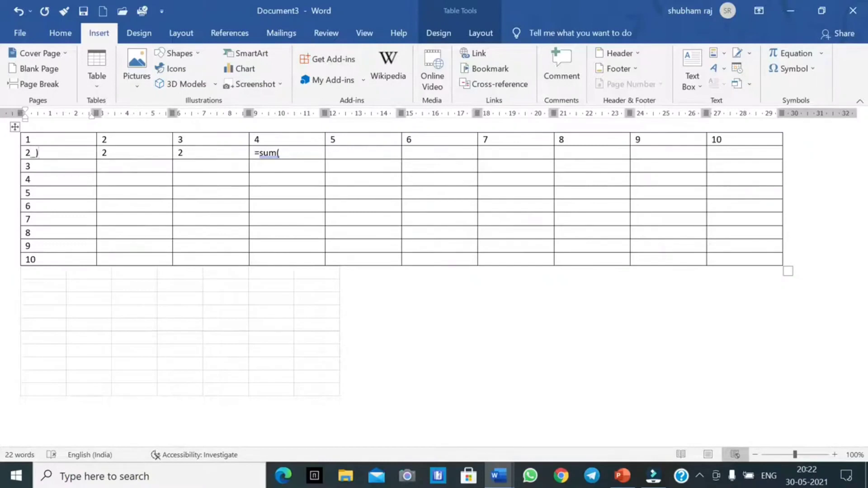
left_click(302, 152)
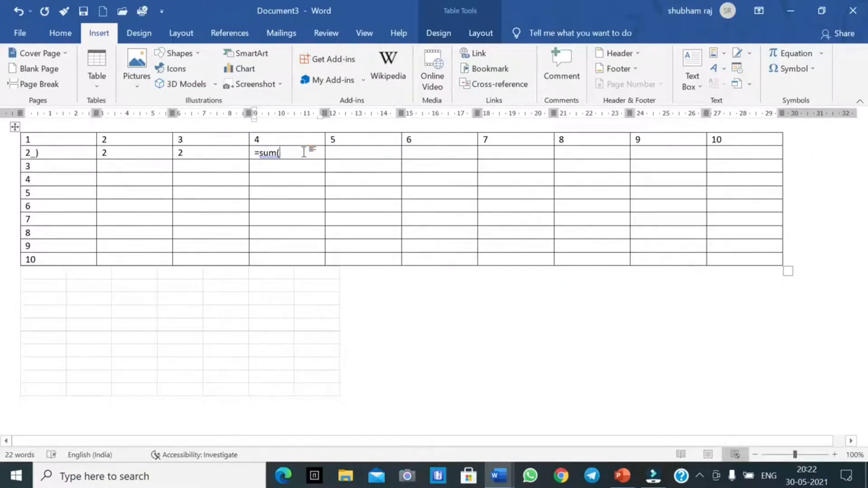
type(")")
key("Return")
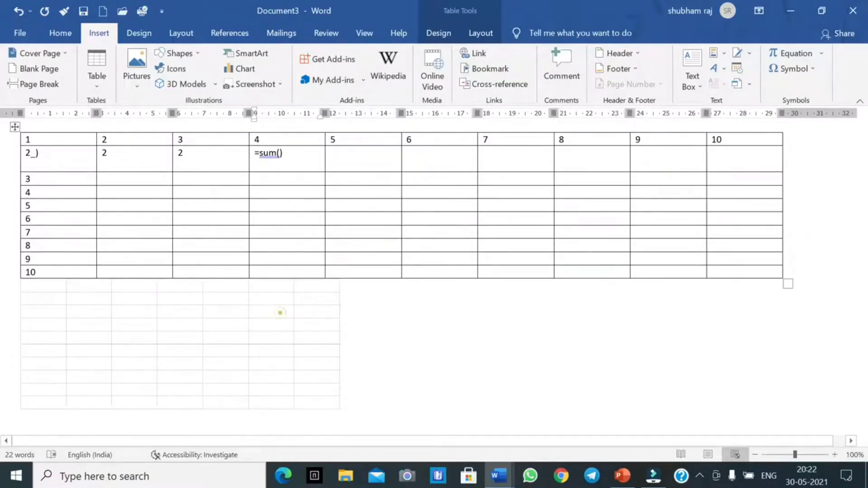
left_click(280, 312)
Step: Enter 2 in three worksheet cells and start a sum formula, then cancel it
double_click(226, 312)
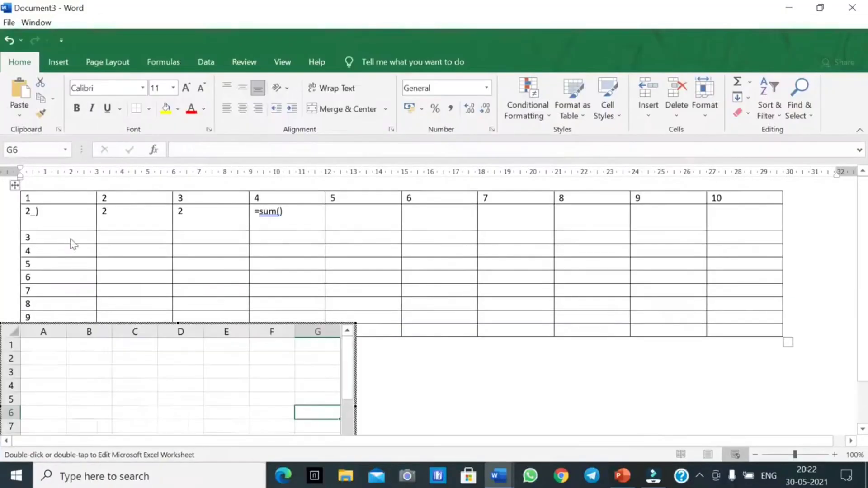
double_click(47, 349)
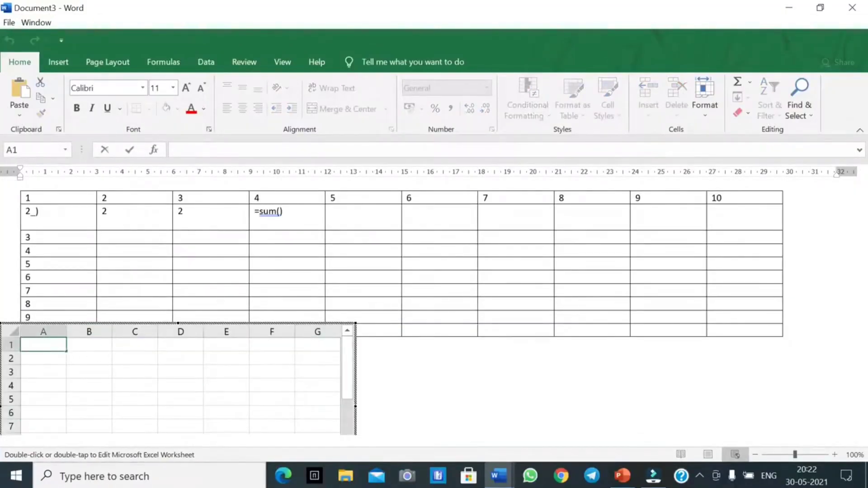
type("2")
key("Tab")
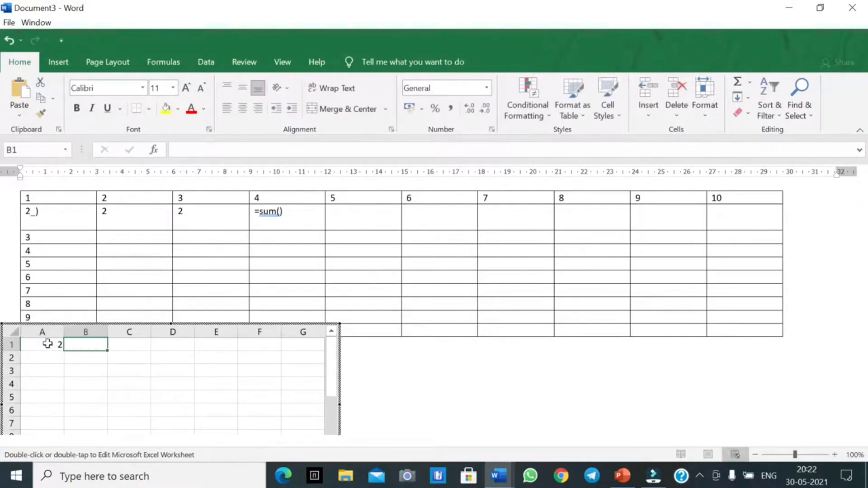
type("2")
key("Tab")
type("2")
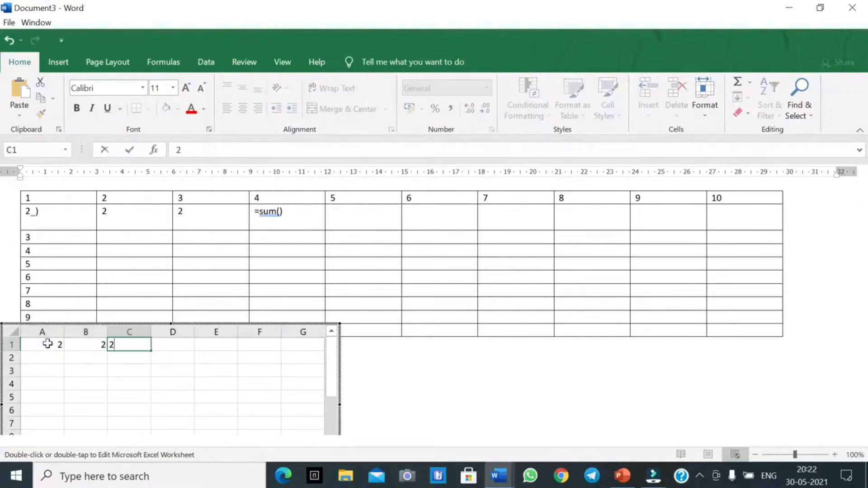
key("Tab")
type("=")
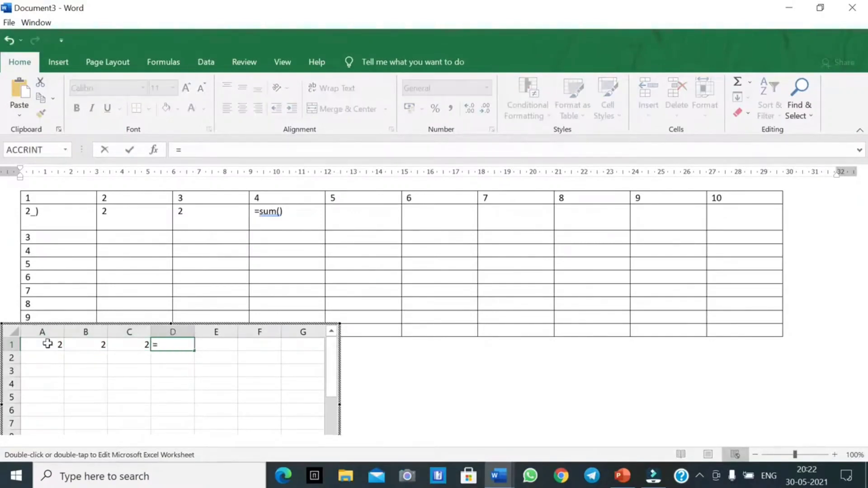
type("sum")
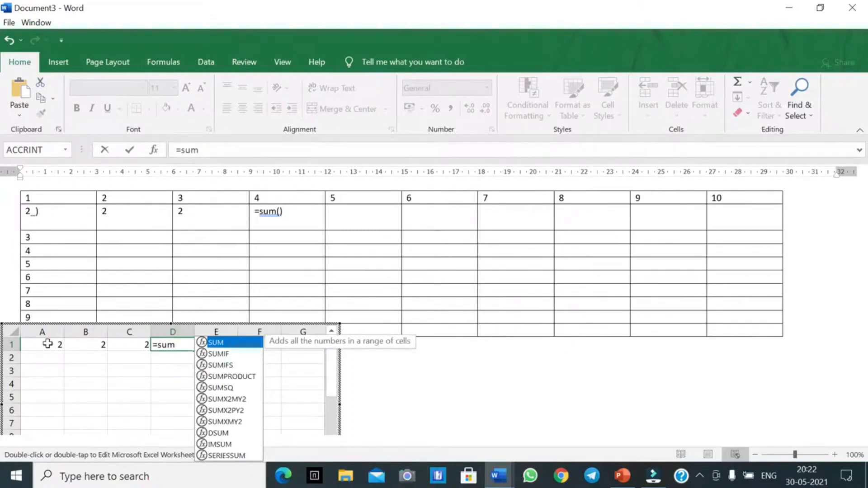
type("(")
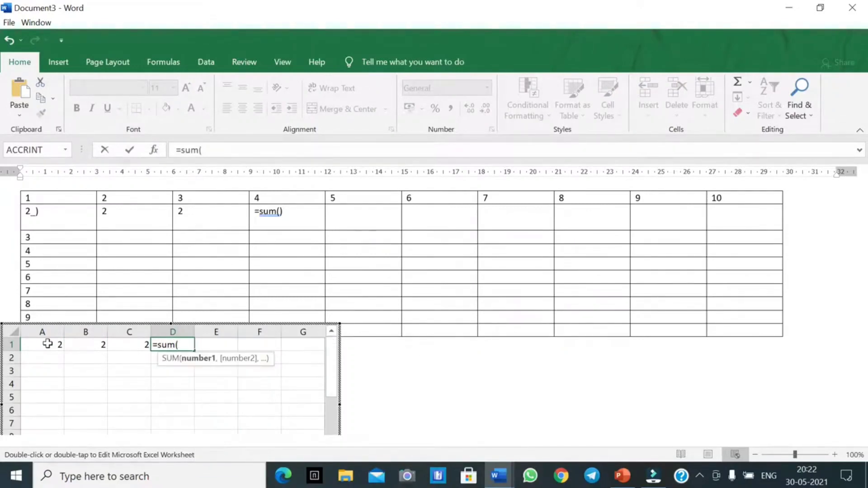
left_click_drag(53, 348, 53, 348)
key("shift+Right")
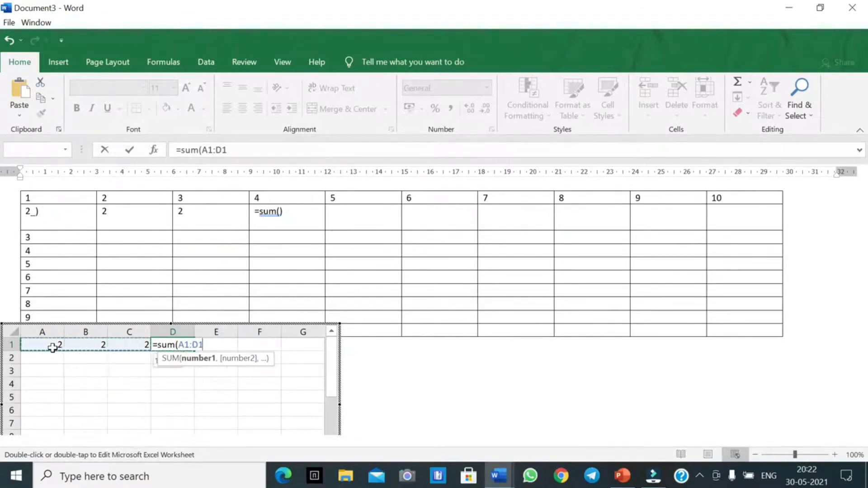
key("shift+Right")
key("Right")
key("Right")
key("Right")
key("Right")
key("Right")
key("Right")
key("Right")
key("Right")
key("Right")
key("Right")
key("Right")
key("Right")
key("Right")
key("Right")
key("Right")
key("Right")
key("Right")
key("Right")
key("Right")
key("Right")
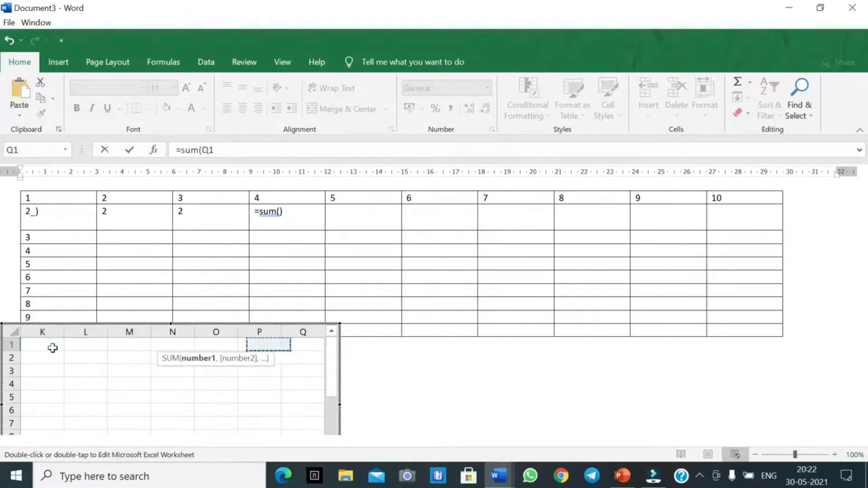
key("Down")
key("Down")
key("Down")
key("Down")
key("Down")
key("Down")
key("Down")
key("Down")
key("Down")
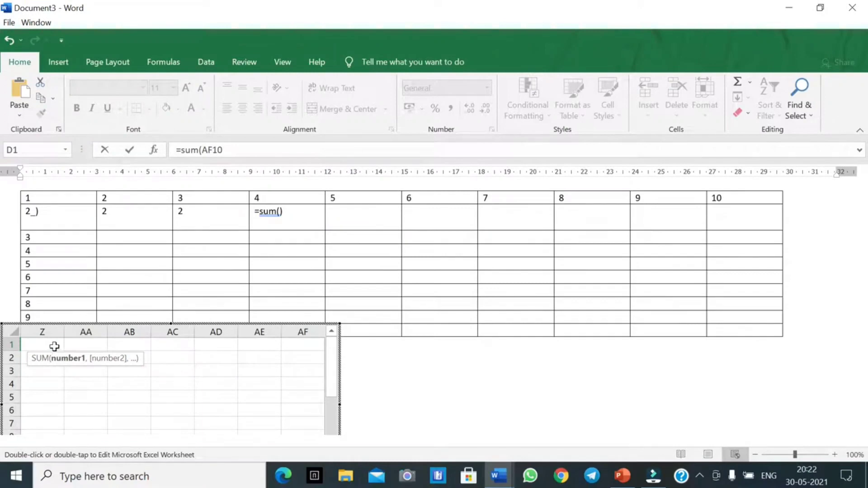
key("Escape")
Step: Put 2 in Z1, AA1 and AB1 and enter =sum(Z1:AB1) in AC1
left_click(54, 346)
type("2")
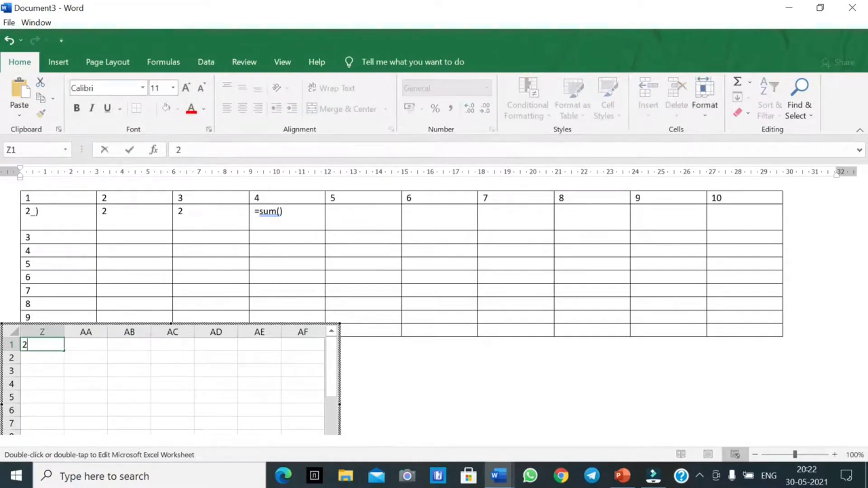
key("Tab")
type("2")
key("Tab")
type("2")
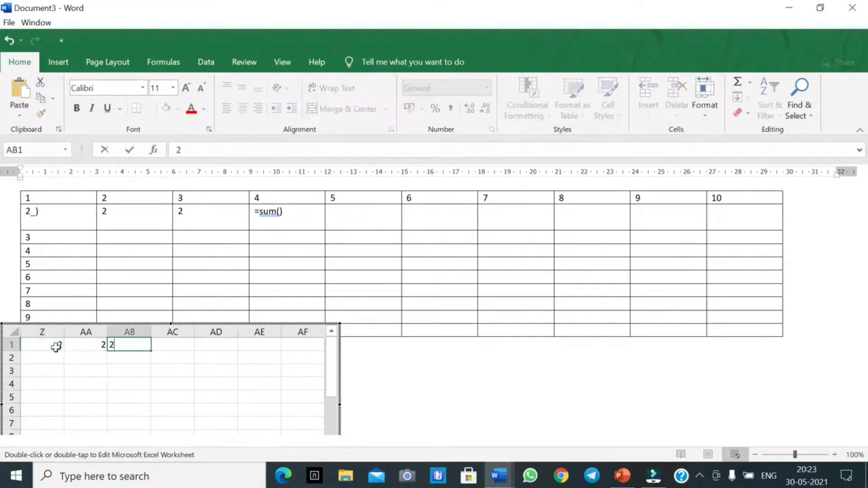
key("Tab")
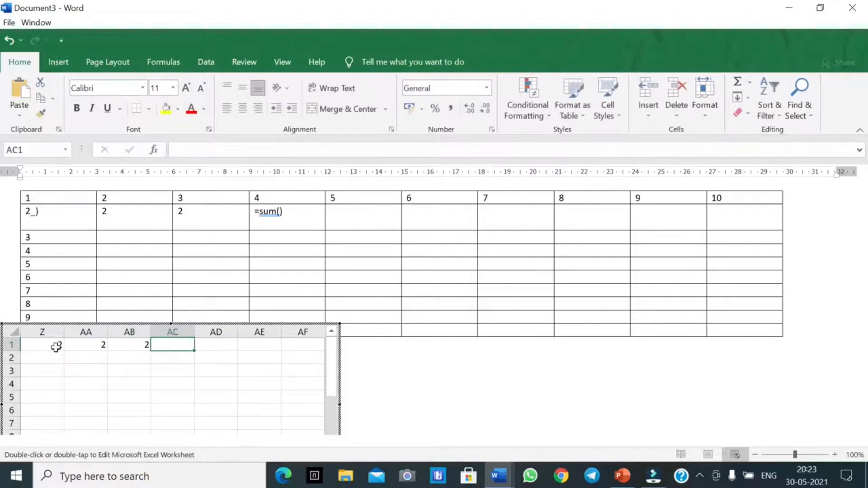
type("=su")
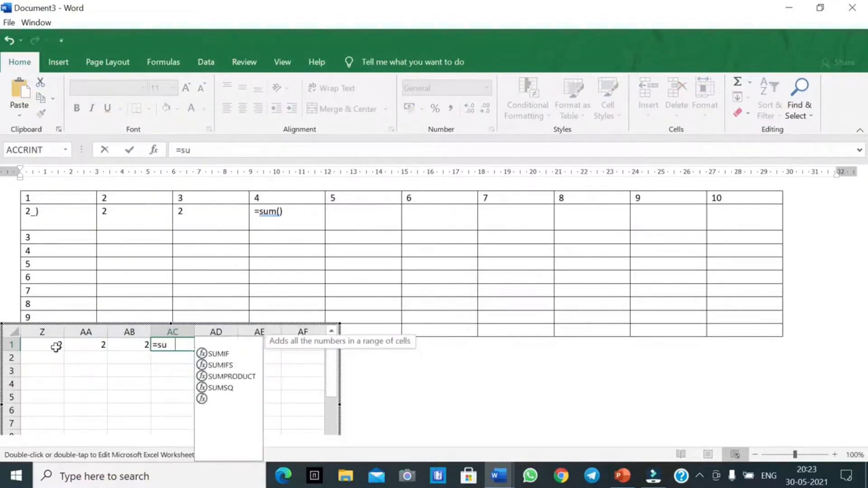
type("m*")
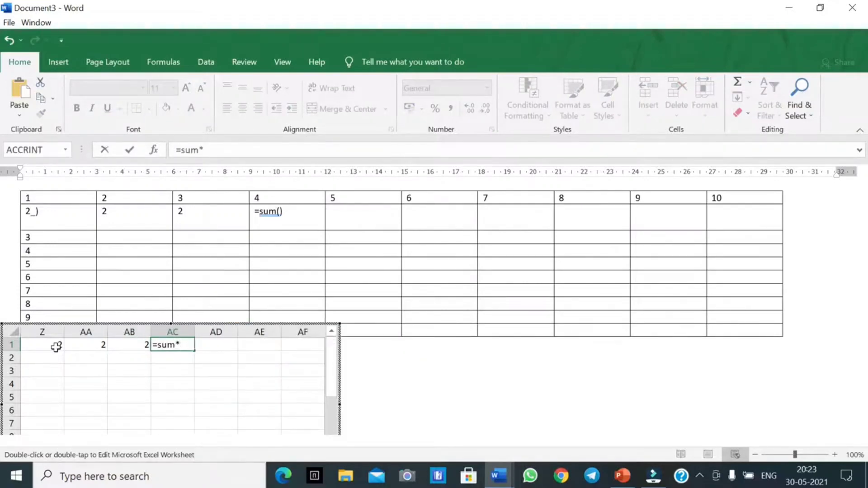
key("BackSpace")
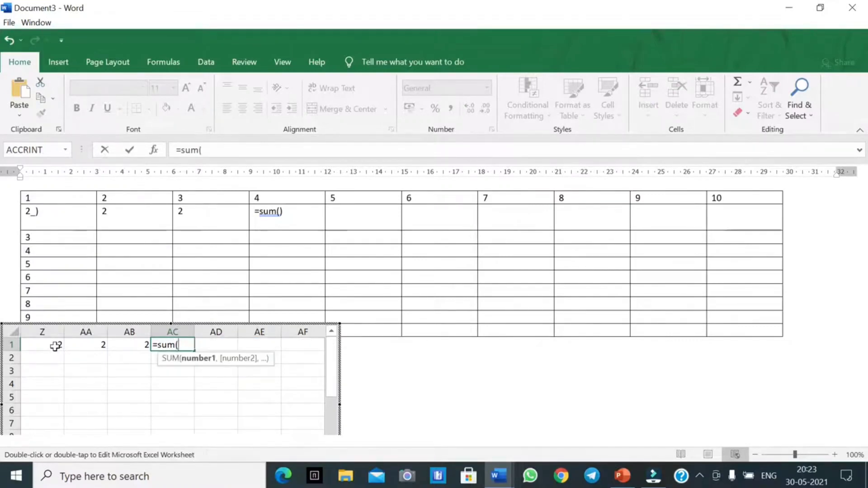
left_click(55, 346)
key("shift+Right")
key("shift+Right")
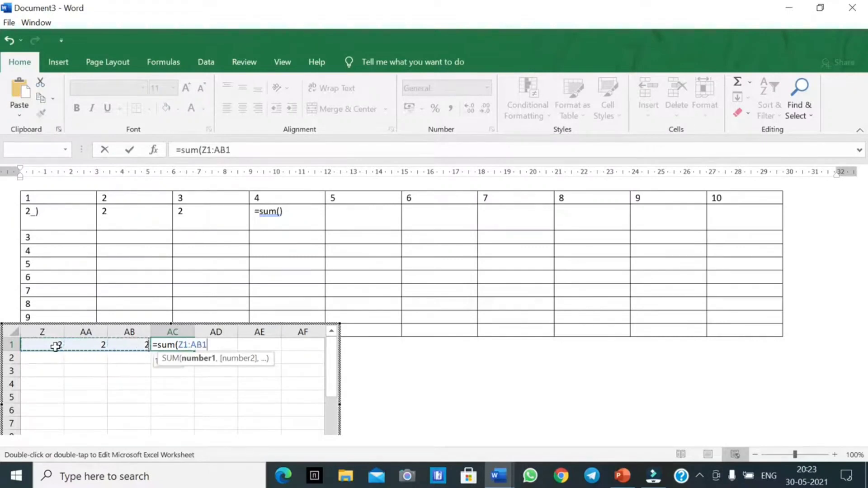
type(")")
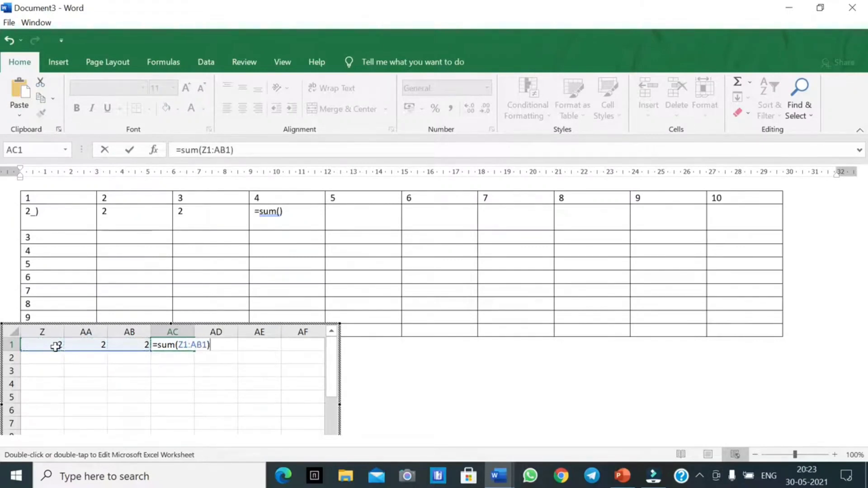
key("Return")
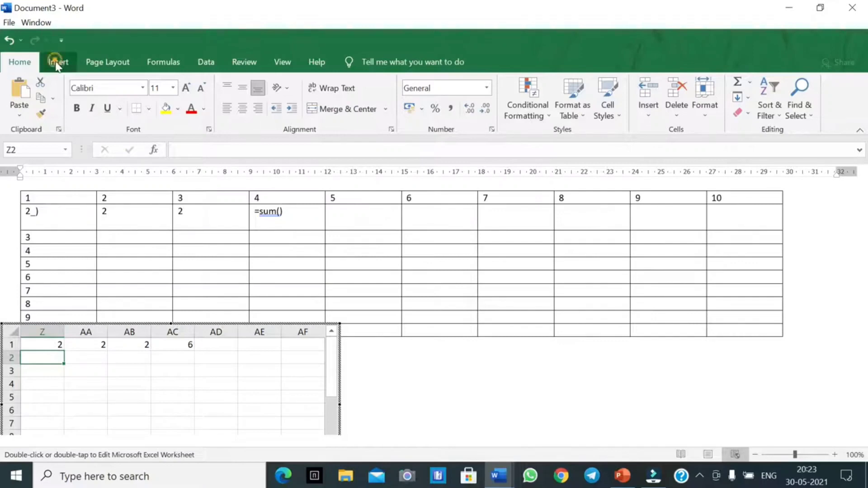
Step: Append 4 to the 2s in AA1, AB1 and Z1 so each reads 24 and AC1 totals 72
left_click(68, 65)
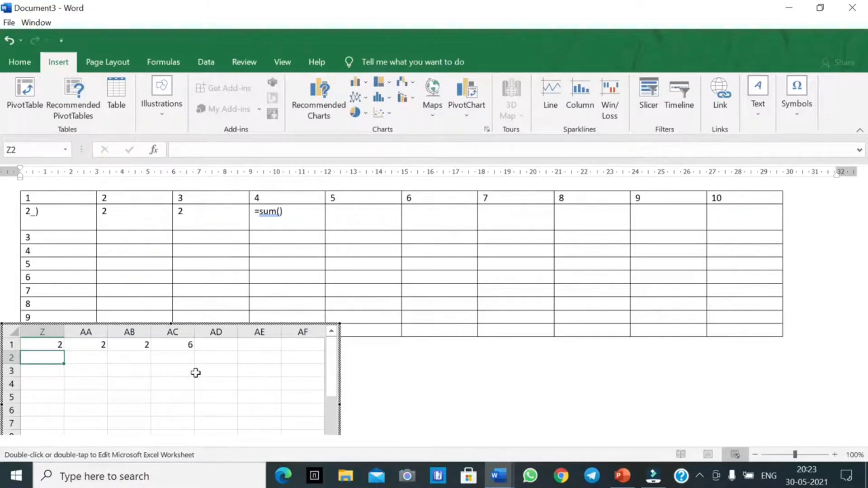
left_click(80, 347)
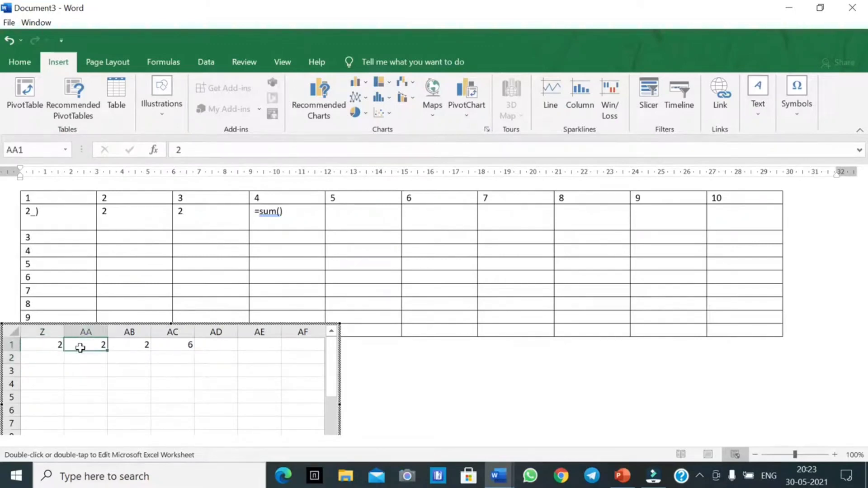
key("F2")
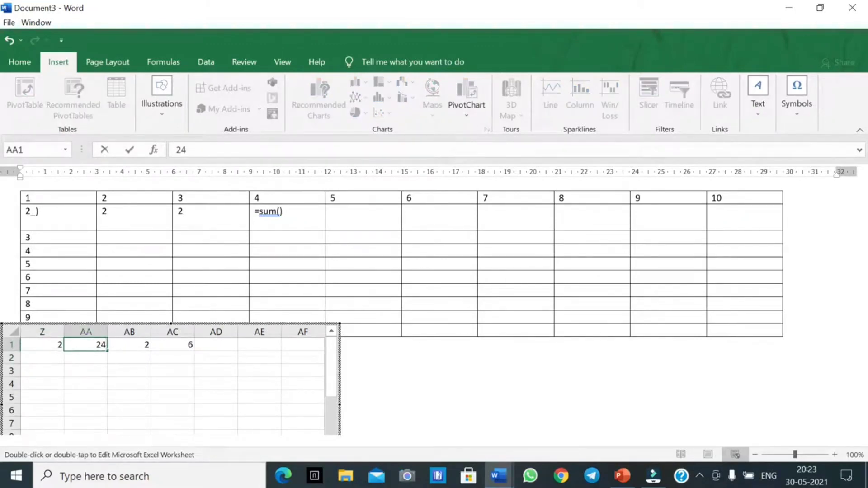
type("4")
key("Tab")
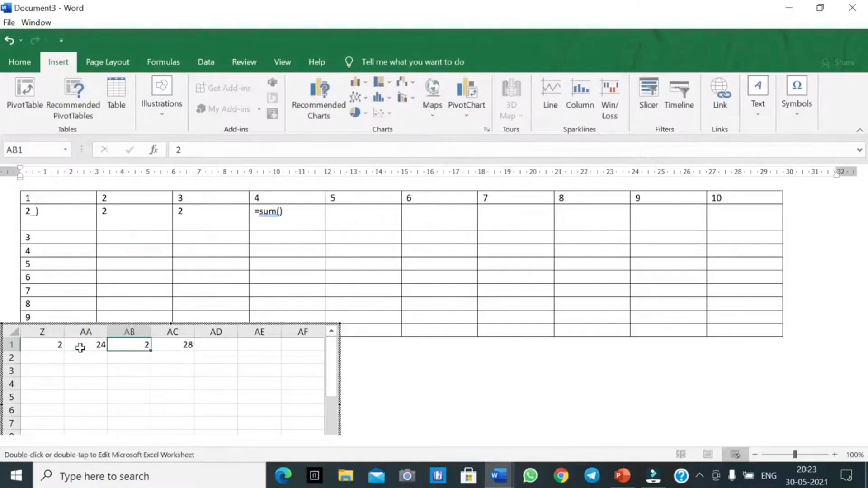
key("F2")
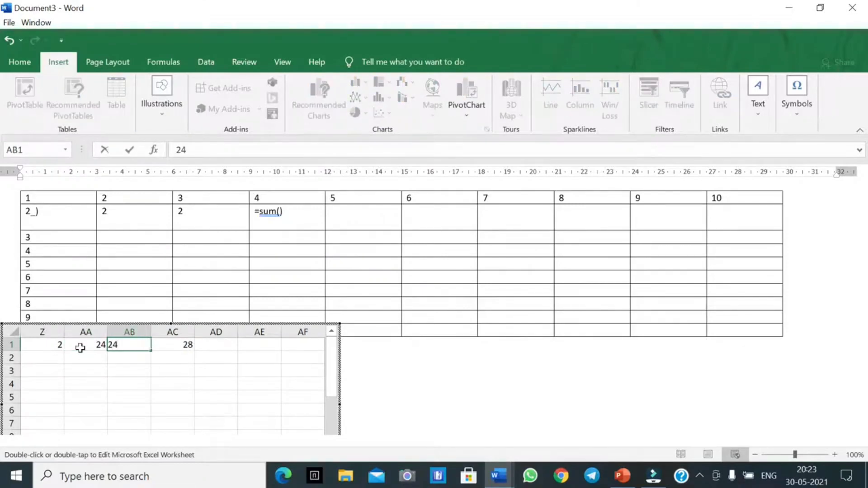
type("4")
key("shift+Tab")
key("Left")
key("F2")
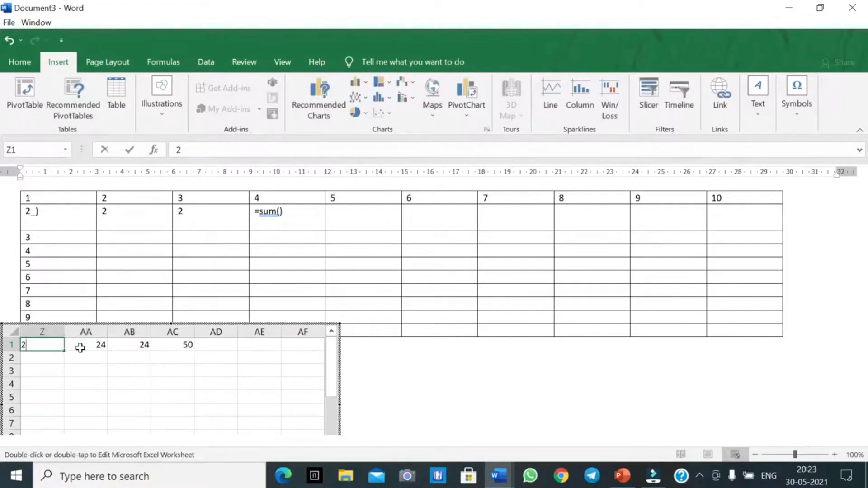
type("4")
key("Tab")
key("Right")
key("Right")
key("Right")
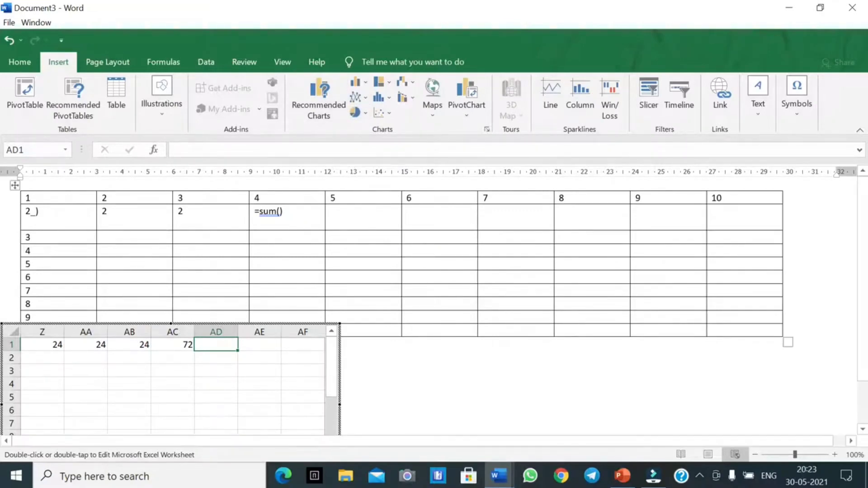
left_click(340, 248)
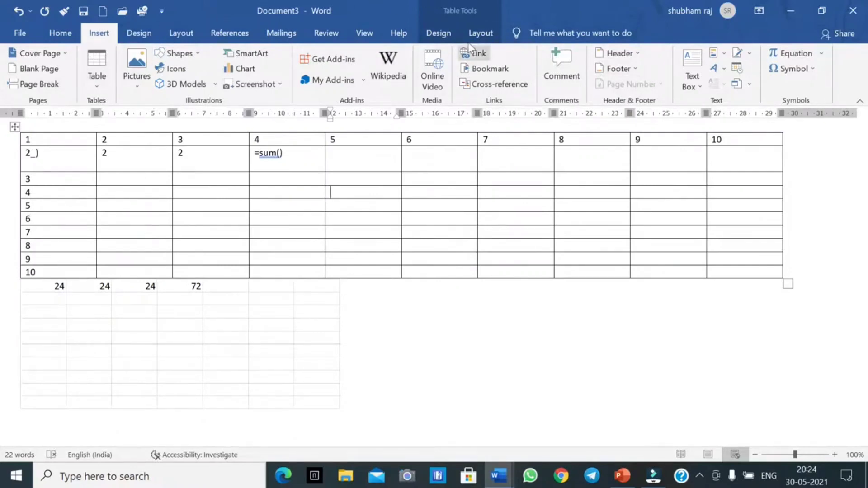
left_click(238, 312)
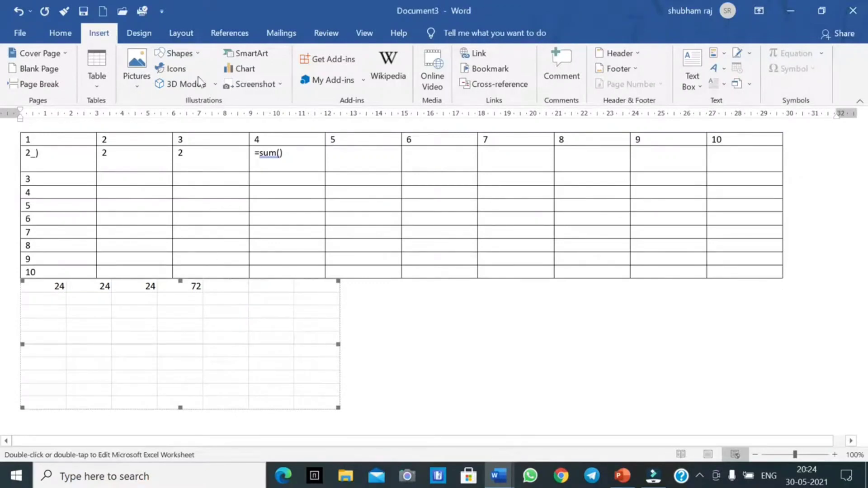
left_click(212, 285)
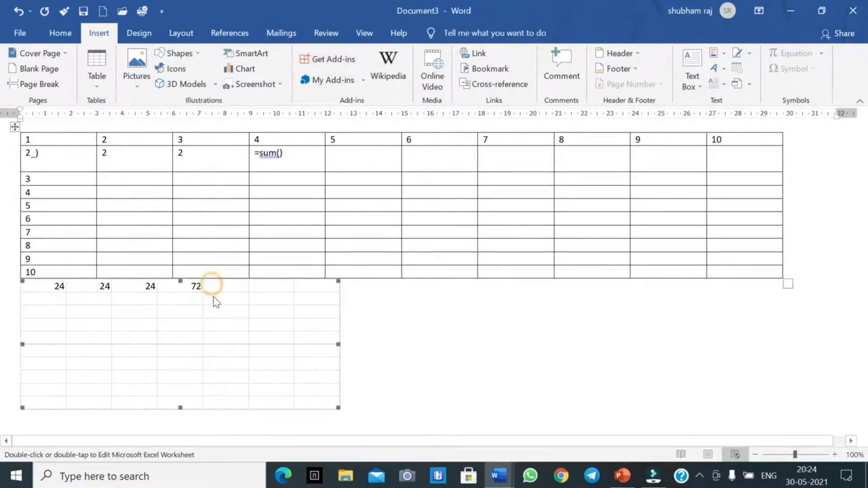
left_click(215, 299)
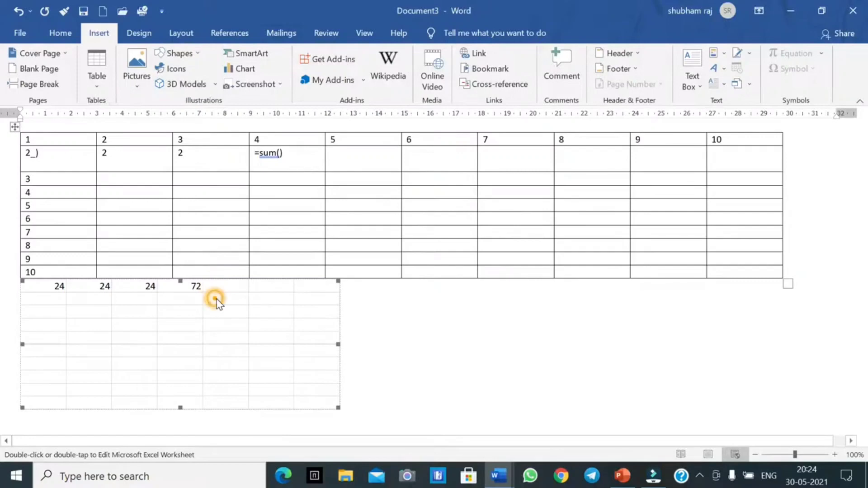
double_click(217, 325)
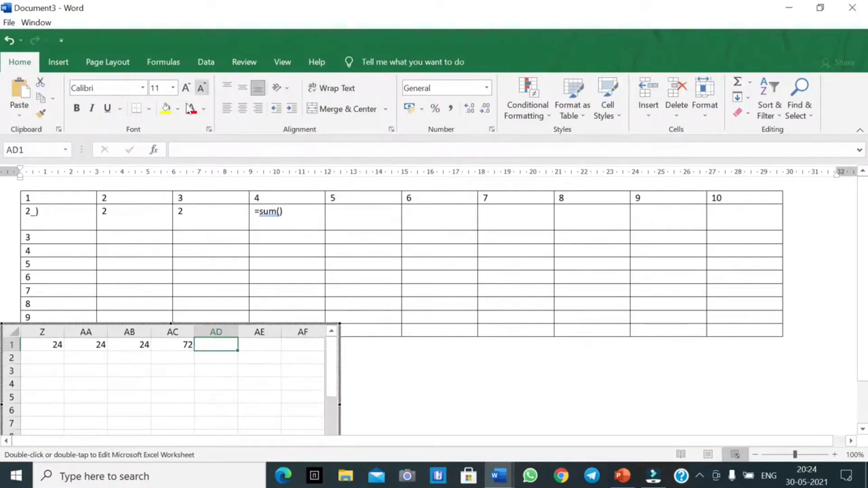
Step: Merge and centre cells AB3 through AF3, then look through the Conditional Formatting and Insert menus
left_click_drag(142, 369, 318, 369)
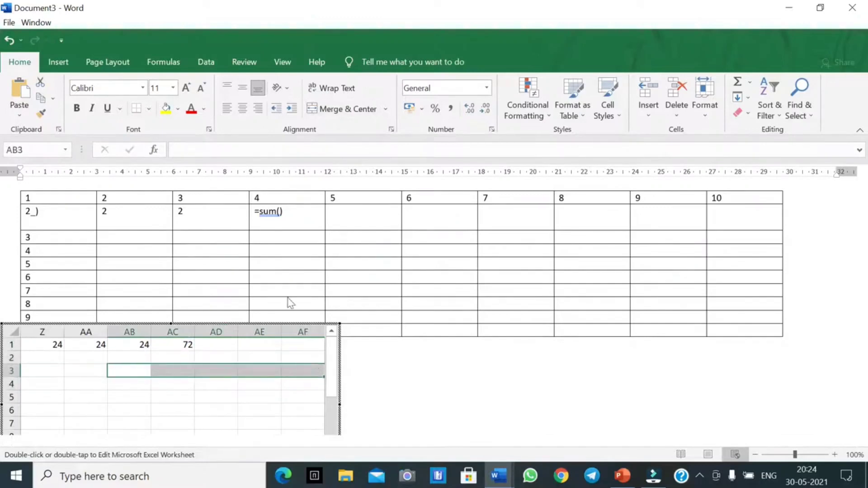
left_click(343, 112)
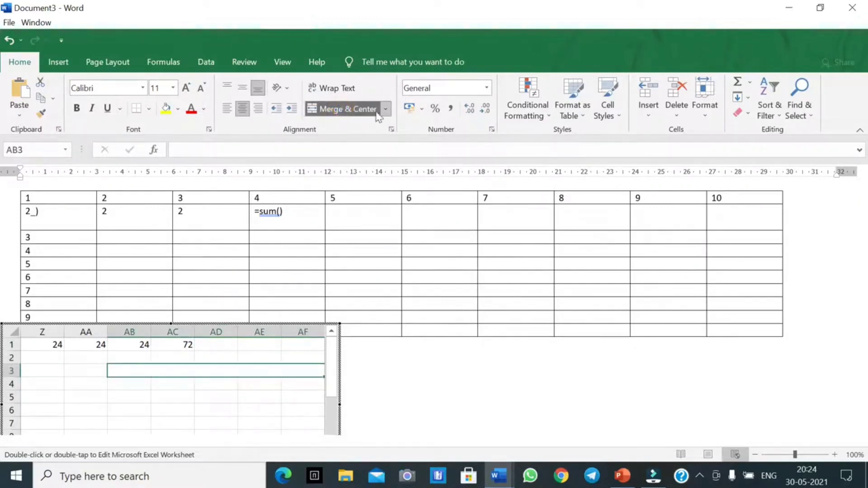
left_click(545, 115)
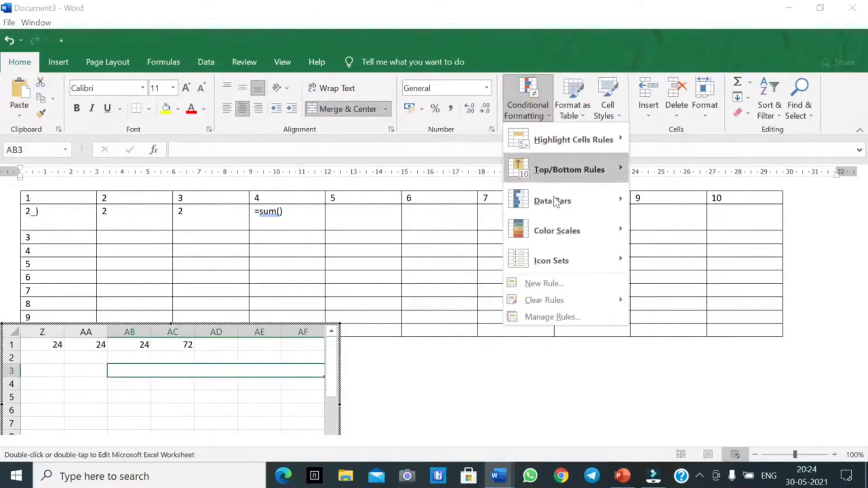
left_click(651, 109)
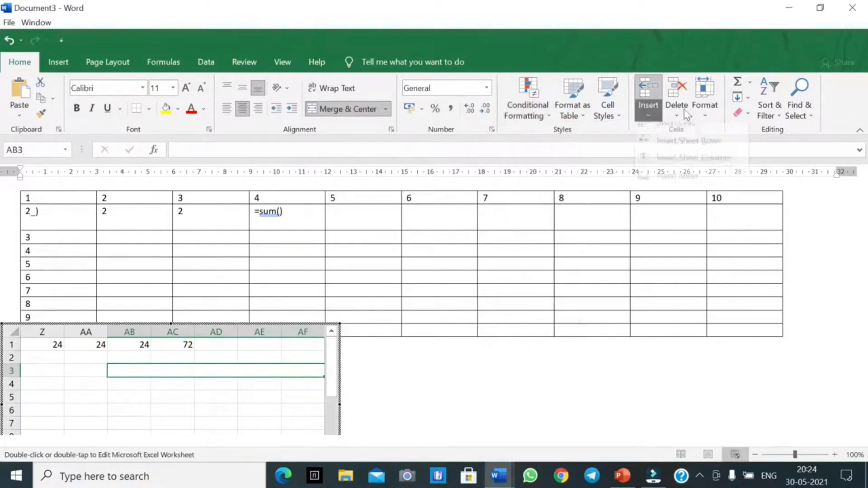
Step: Browse the AutoSum calculations without choosing any, then select the row 1 values up to AC1
left_click(751, 82)
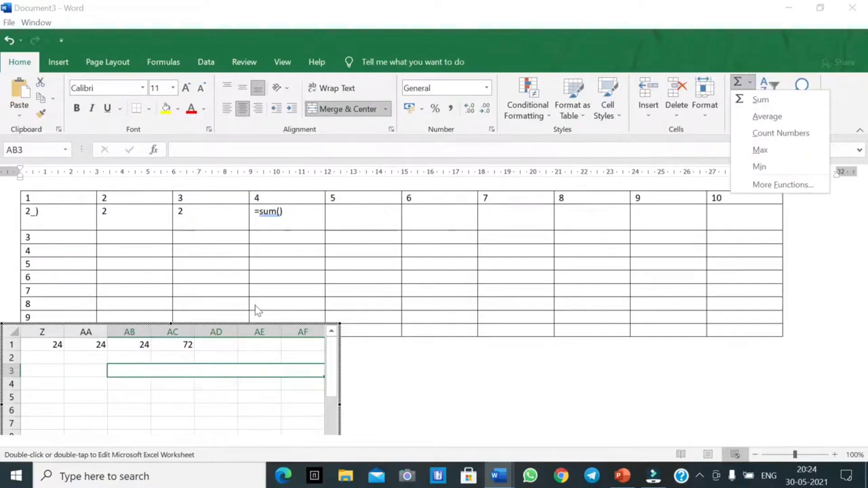
left_click(221, 344)
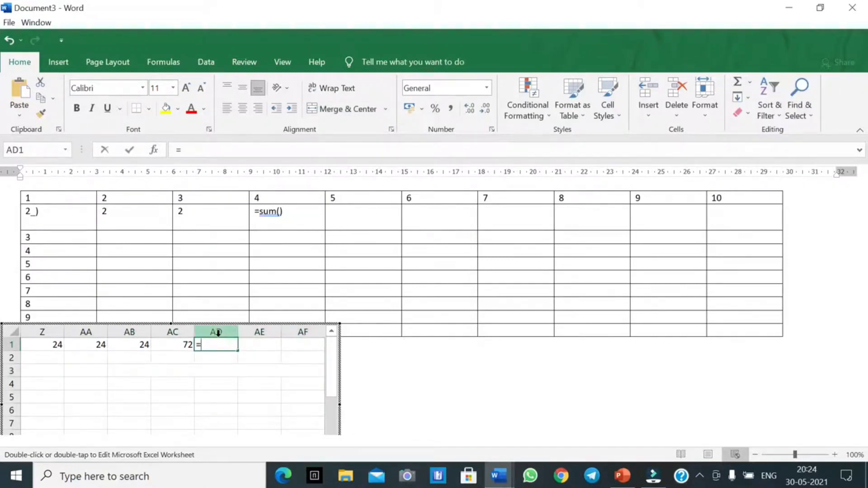
left_click(749, 85)
left_click(753, 116)
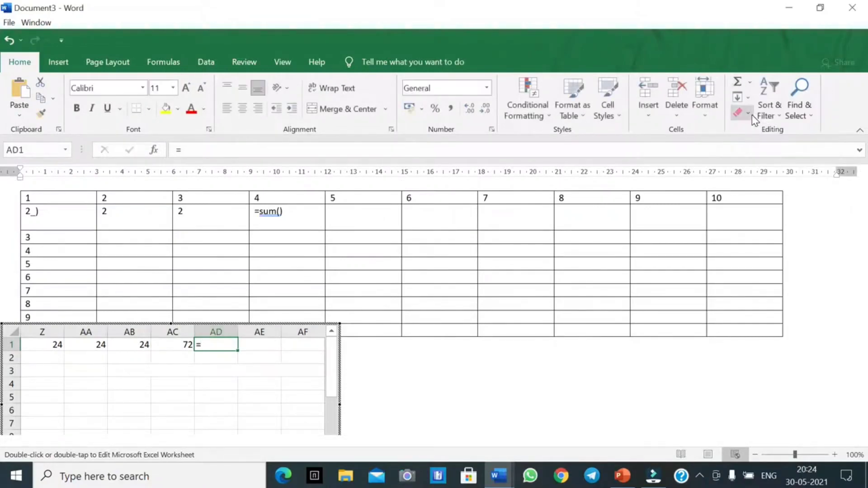
left_click(750, 82)
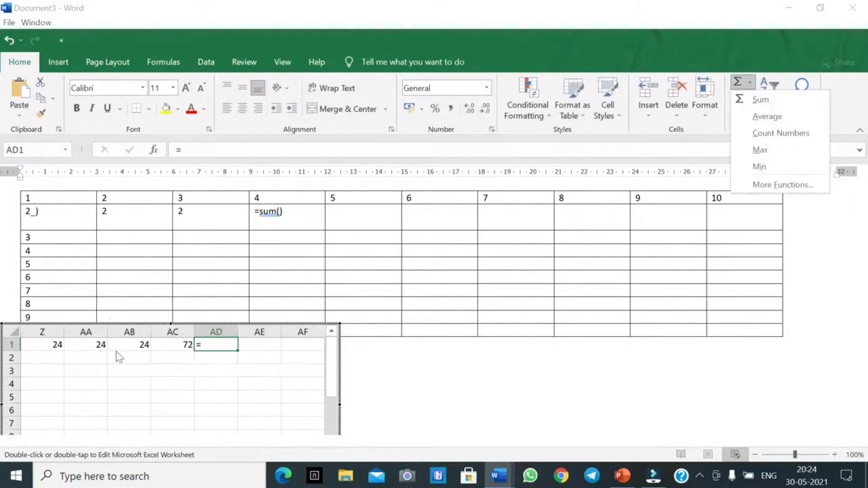
left_click(199, 387)
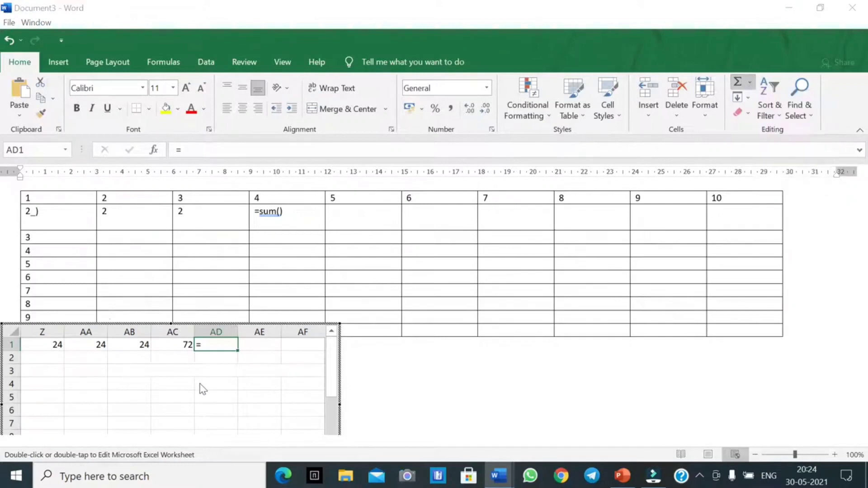
left_click(186, 346)
key("shift+Left")
key("shift+Left")
key("shift+Left")
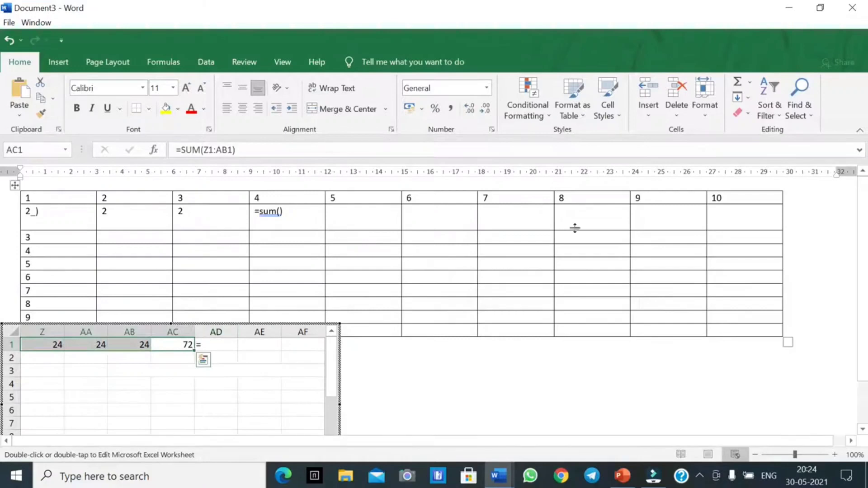
Step: Put the average of Z1:AC1, 36, into AE1 with AutoSum Average
left_click(750, 83)
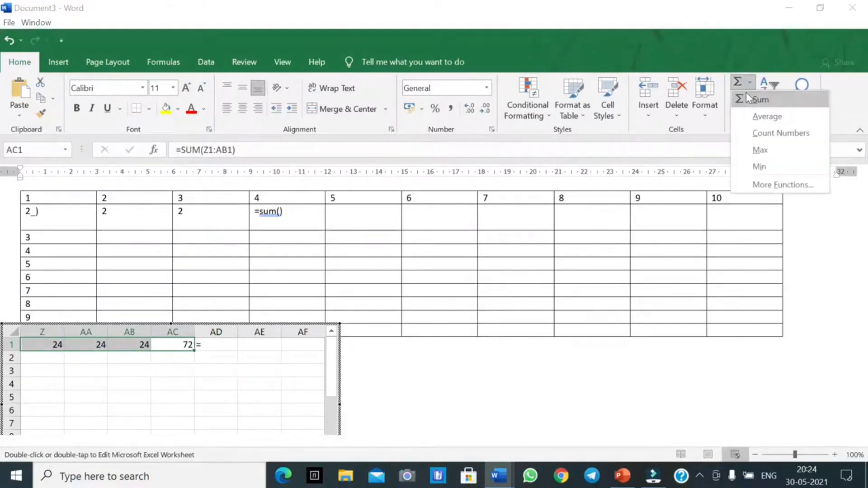
left_click(760, 116)
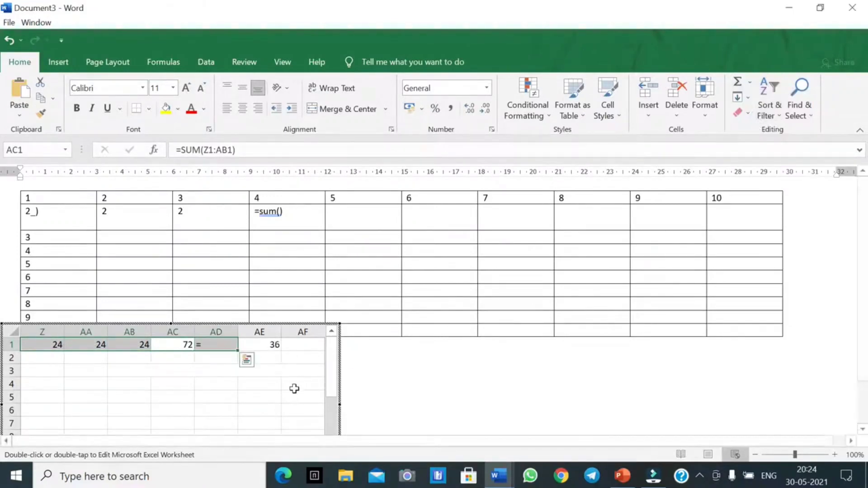
left_click(277, 347)
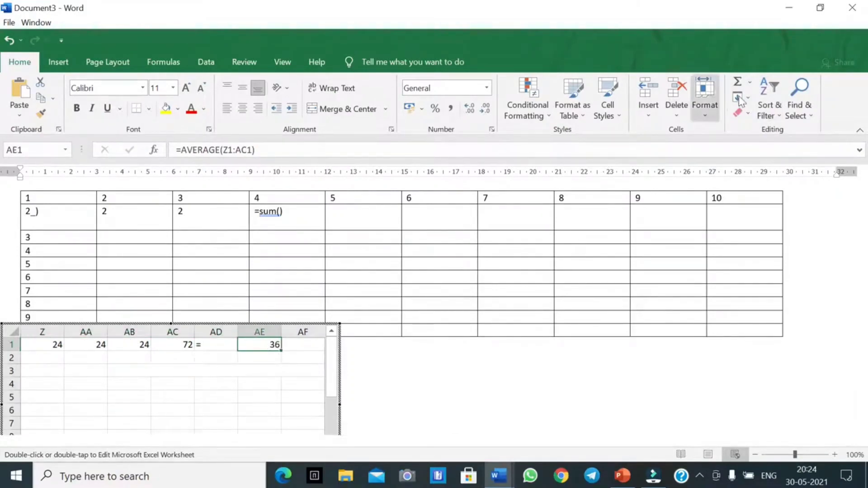
Step: Enter 84 in cell AD1
left_click(749, 82)
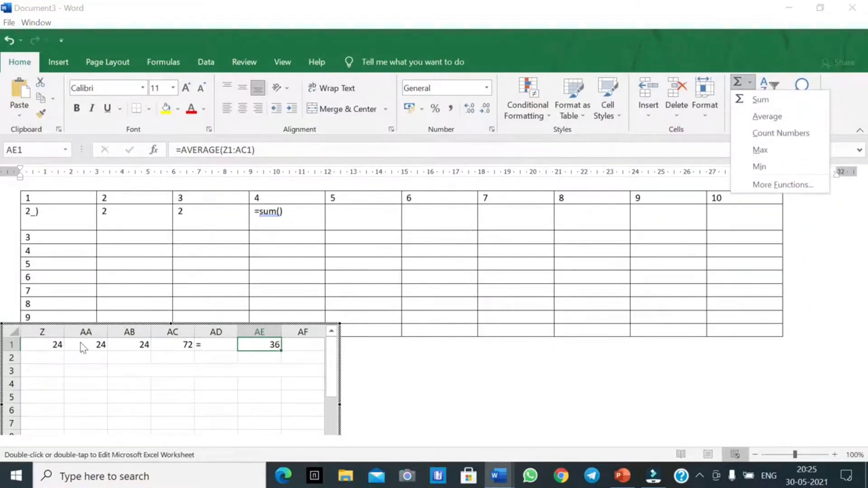
left_click(209, 351)
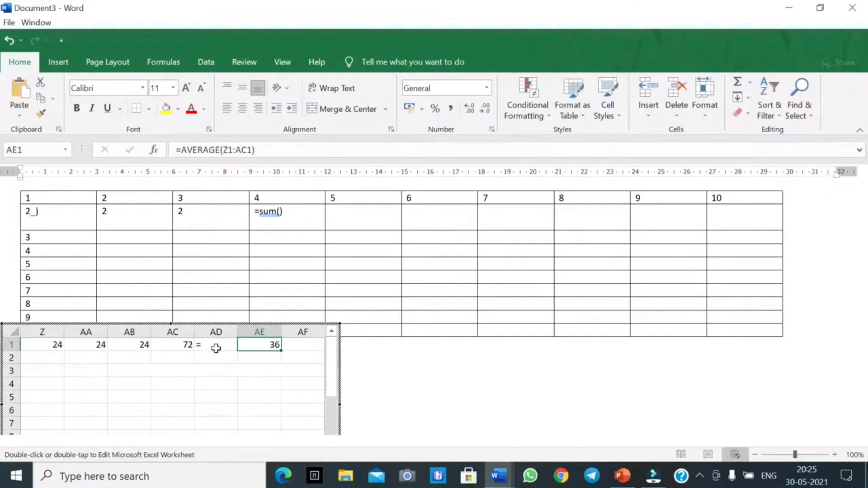
left_click(216, 346)
type("84")
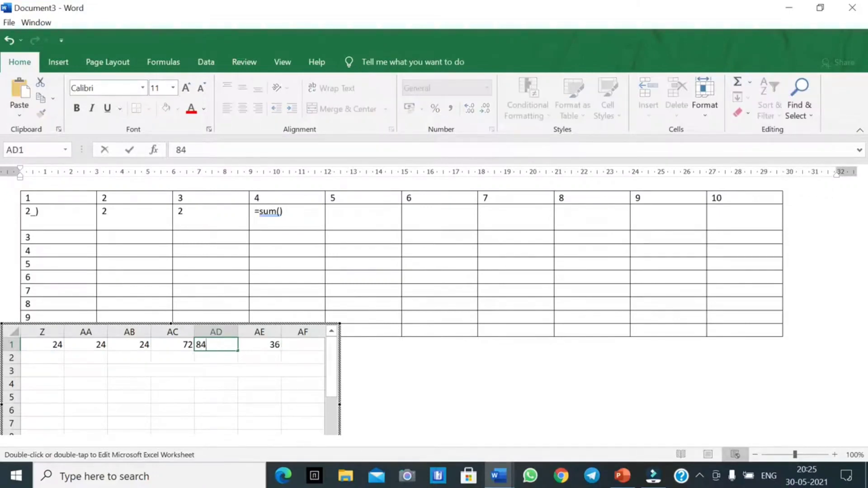
key("Tab")
key("Tab")
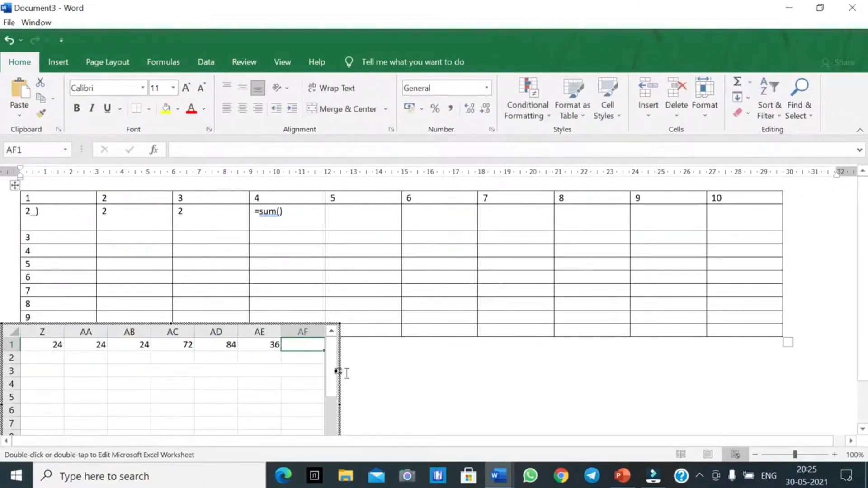
Step: Apply AutoSum Max to the row 1 values from Z1, putting 84 in AF1
left_click_drag(46, 346, 268, 345)
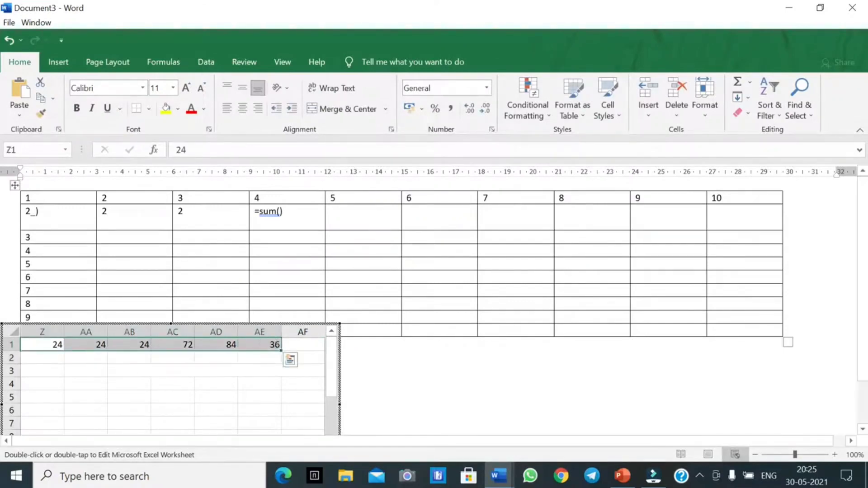
left_click(750, 82)
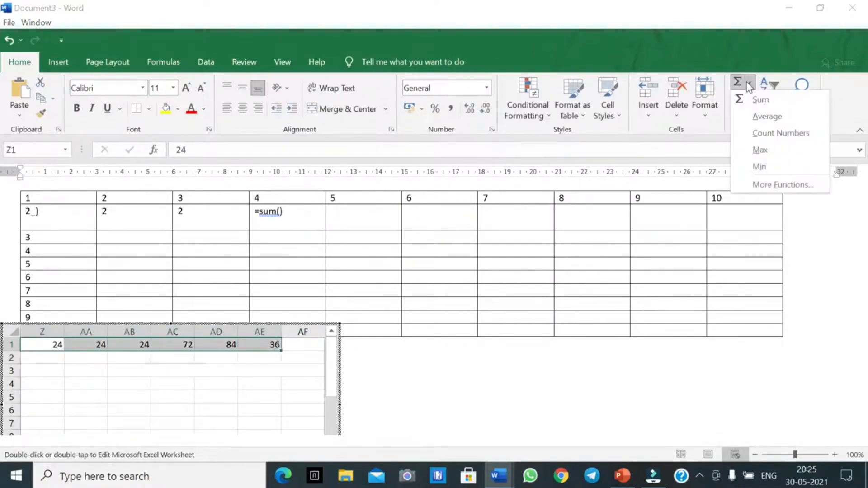
left_click(763, 155)
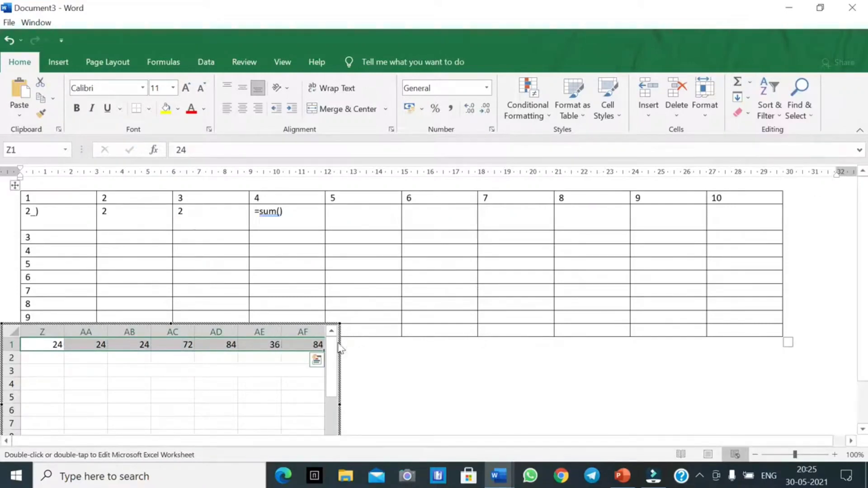
left_click(751, 84)
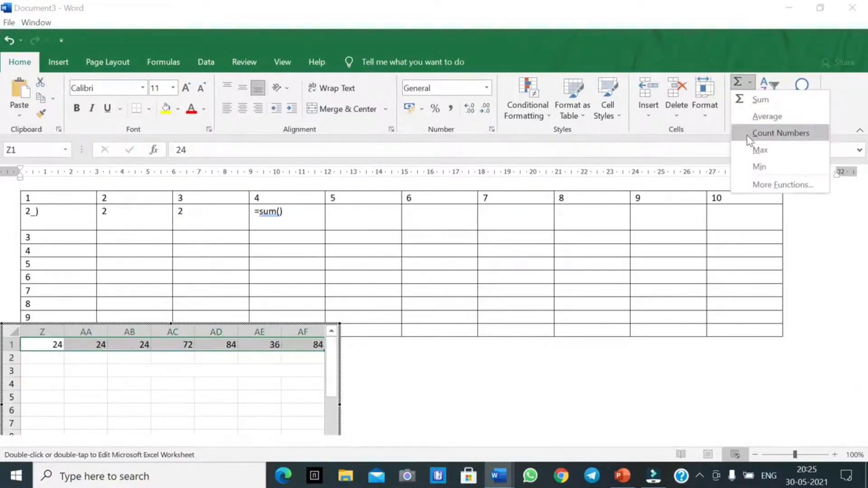
left_click(756, 167)
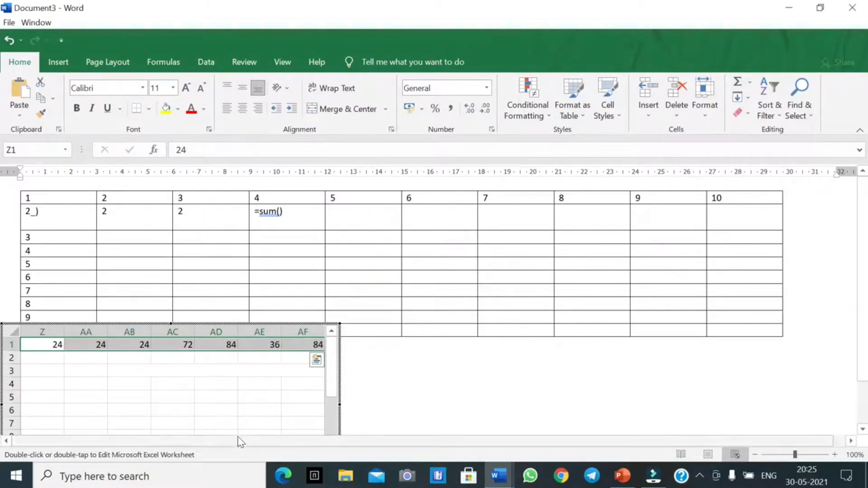
Step: Widen column AE of the embedded sheet, then undo the widening
left_click_drag(335, 390, 339, 457)
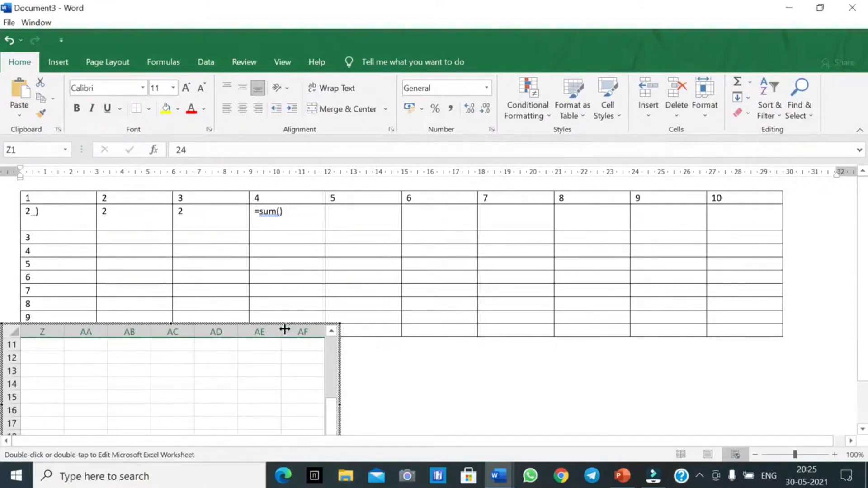
left_click_drag(285, 330, 324, 329)
left_click_drag(865, 286, 867, 342)
left_click_drag(867, 396, 860, 468)
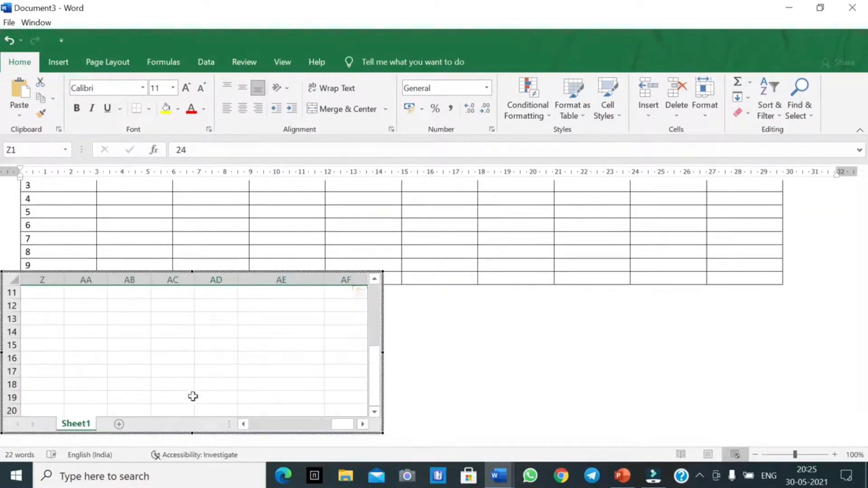
key("ctrl+z")
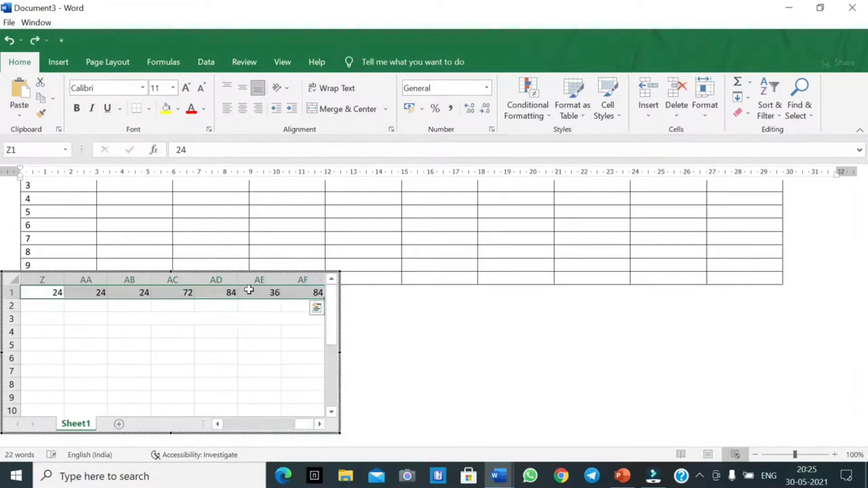
Step: Put the row maximum 84 in AF1 and the Z1:AD1 minimum, 24, in AE1
left_click(275, 292)
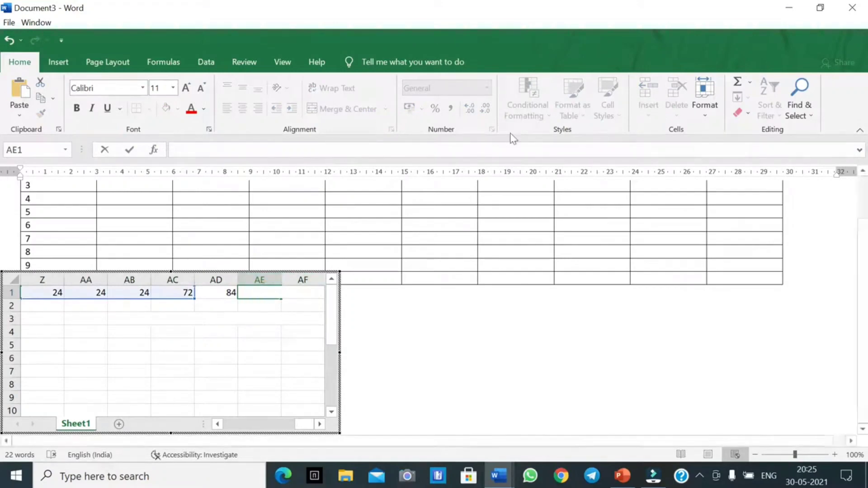
left_click(750, 86)
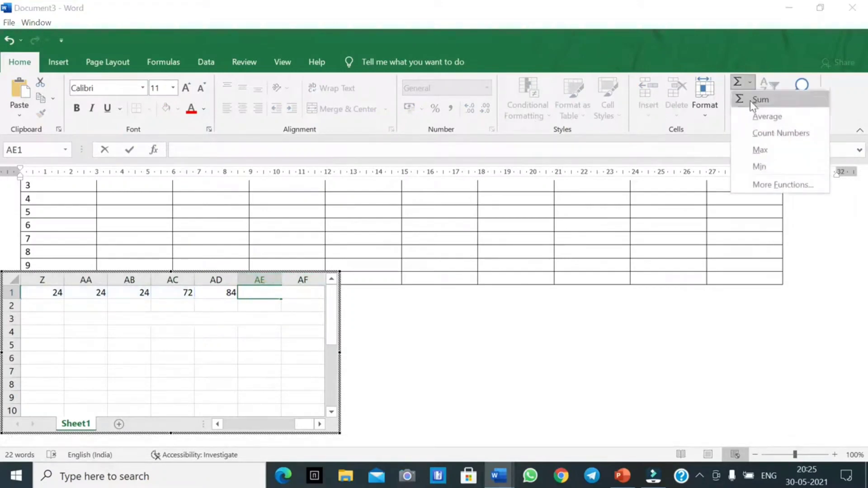
left_click(761, 149)
left_click(251, 320)
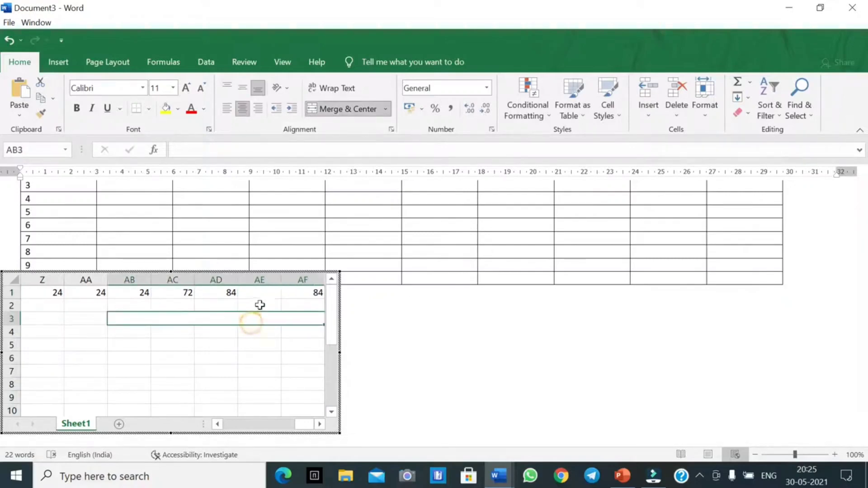
left_click_drag(48, 293, 228, 293)
left_click(750, 82)
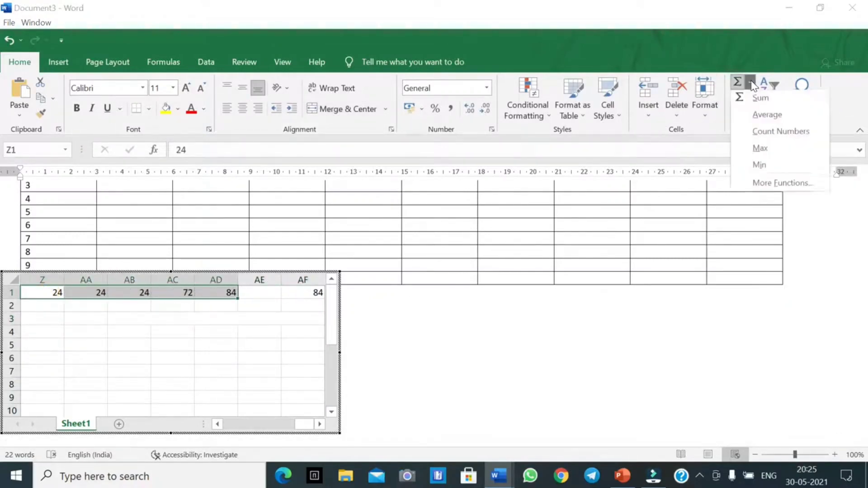
left_click(760, 167)
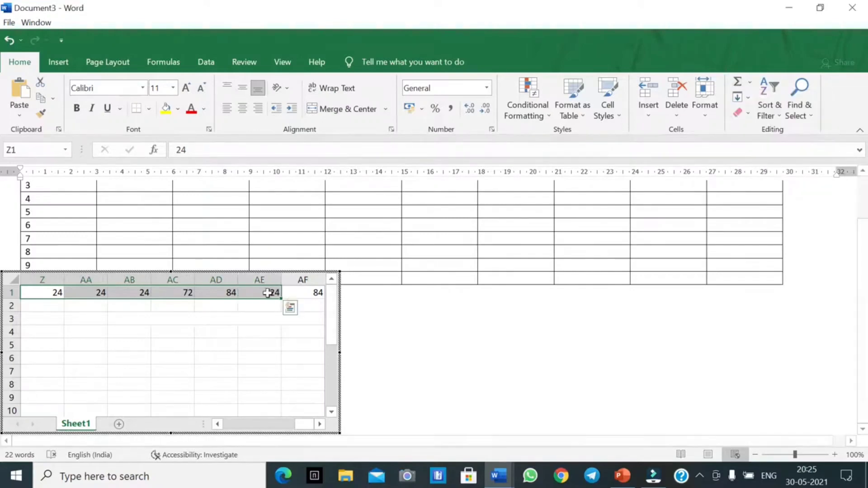
left_click(260, 338)
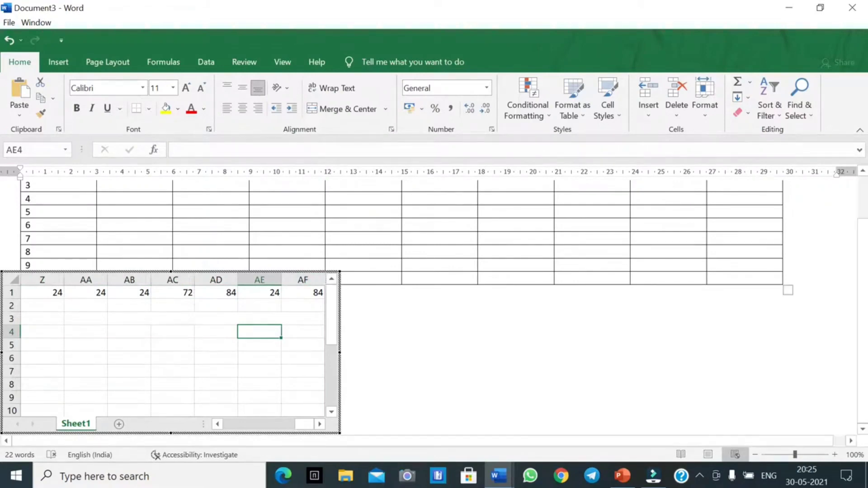
Step: Undo the worksheet results and the unfinished sum formula, back in the document
key("ctrl+z")
key("ctrl+z")
key("ctrl+z")
key("ctrl+z")
key("ctrl+z")
left_click(333, 270)
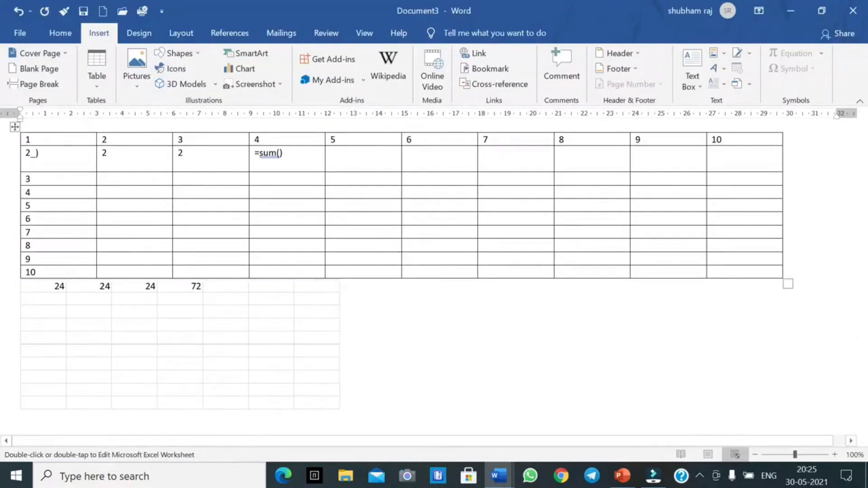
key("ctrl+z")
key("ctrl+z")
key("ctrl+z")
key("ctrl+z")
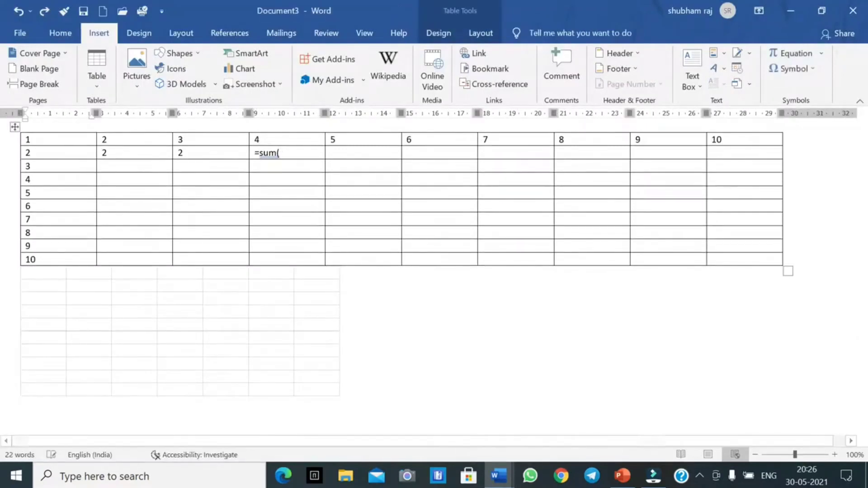
key("ctrl+z")
Step: Insert the Calendar 1 quick table into the cell, then undo it
left_click(105, 85)
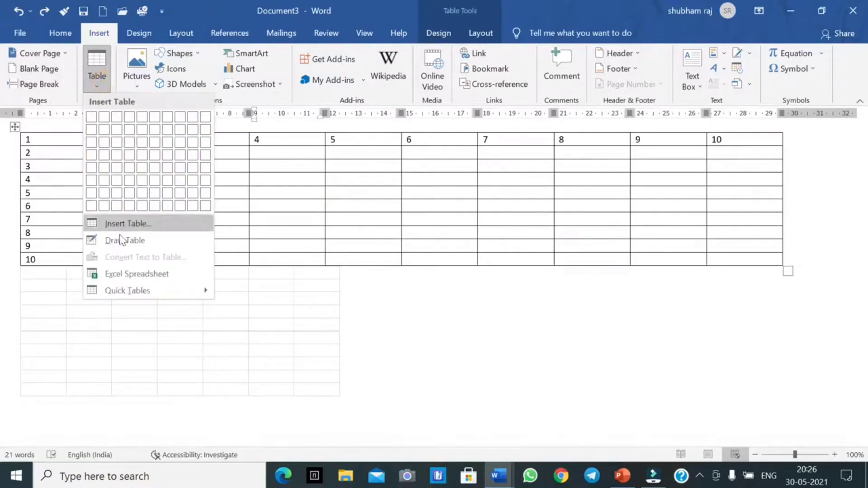
mouse_move(136, 291)
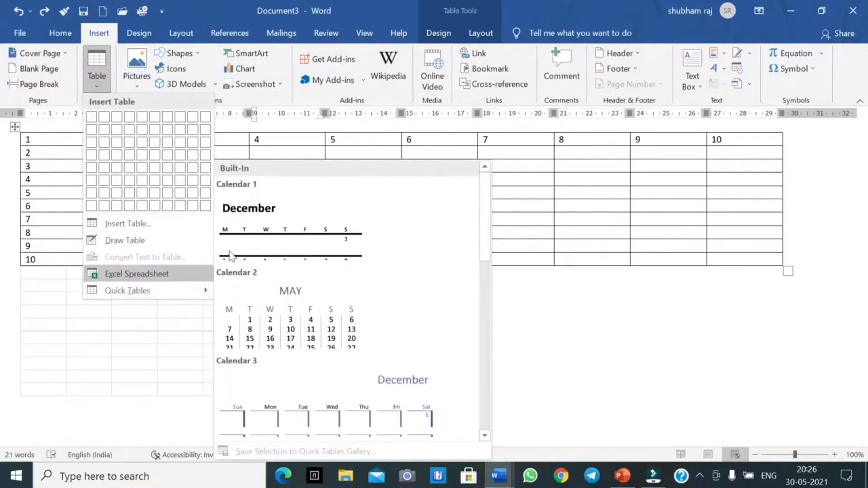
left_click(251, 239)
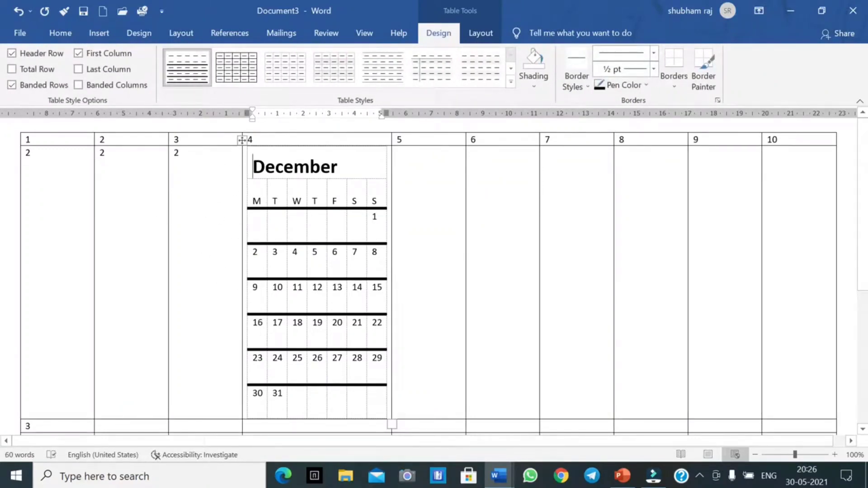
left_click(261, 201)
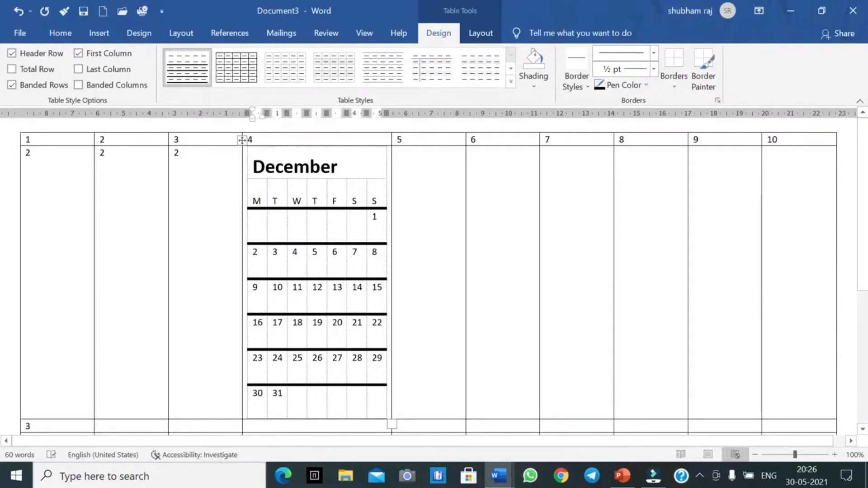
key("ctrl+z")
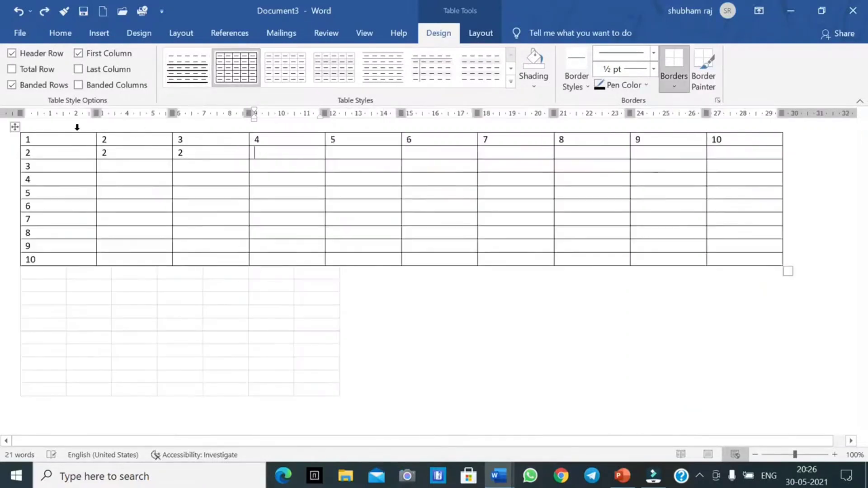
Step: Insert an 8×4 nested table into the cell, then undo it
left_click(96, 32)
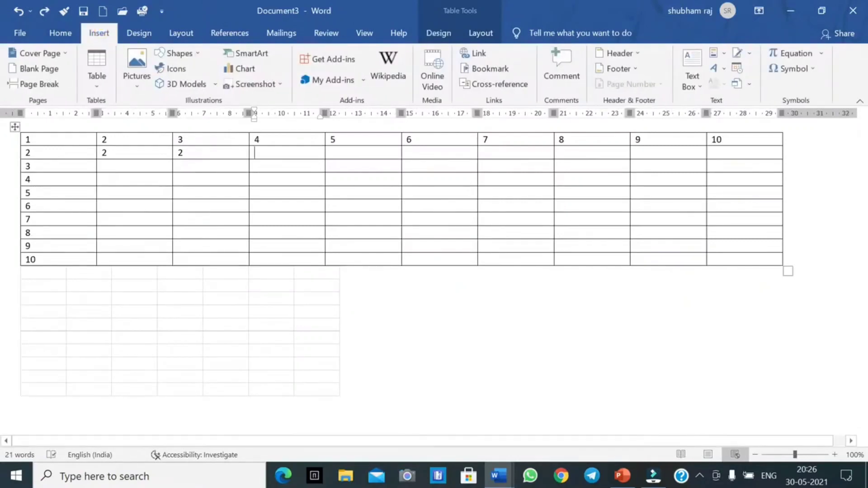
left_click(106, 76)
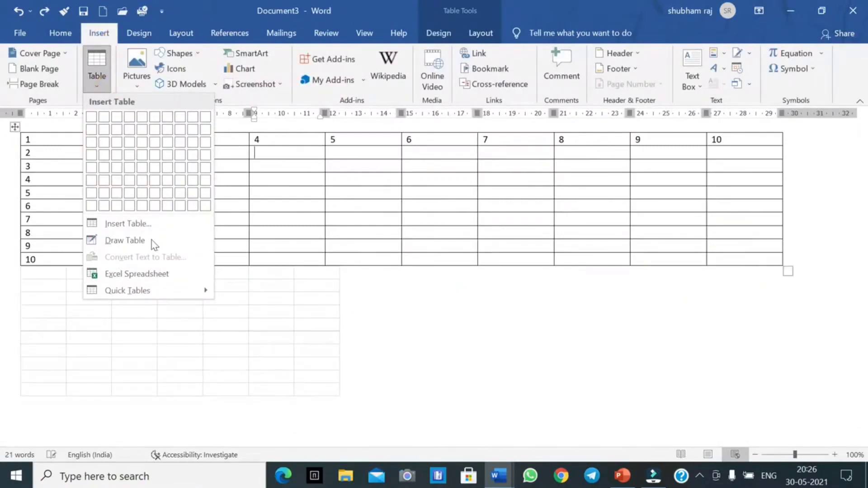
left_click(180, 154)
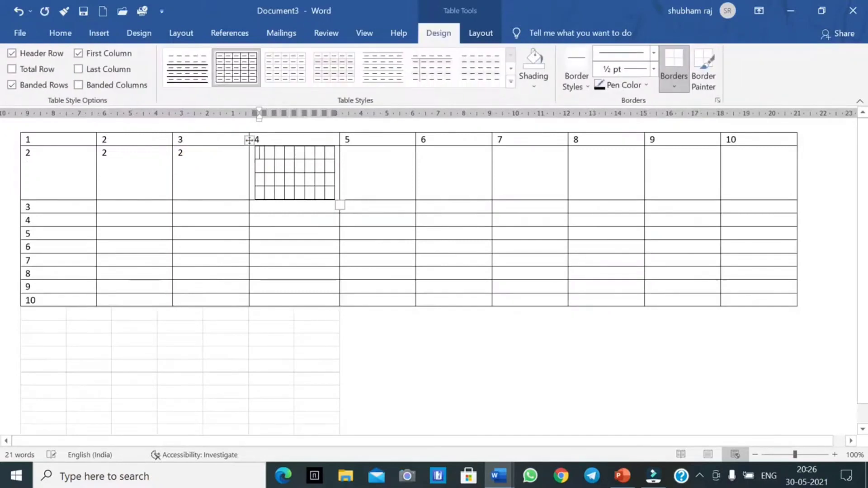
key("ctrl+z")
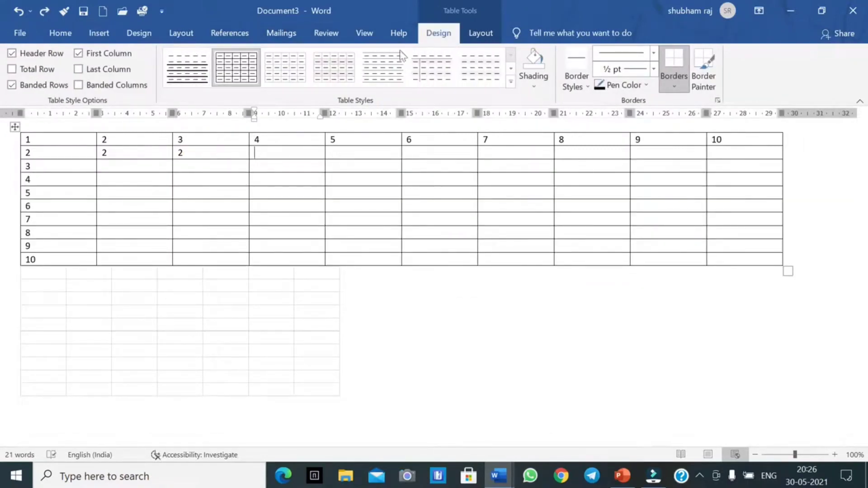
Step: Shade the entire table light tan
left_click(534, 88)
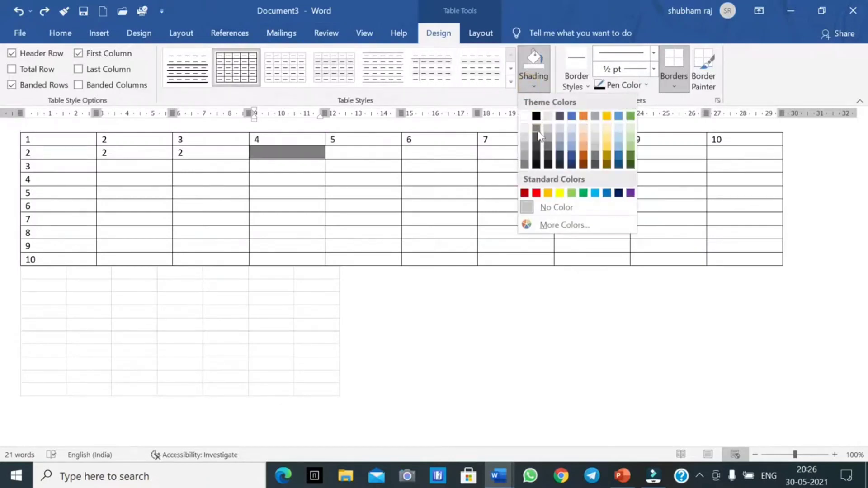
left_click(36, 139)
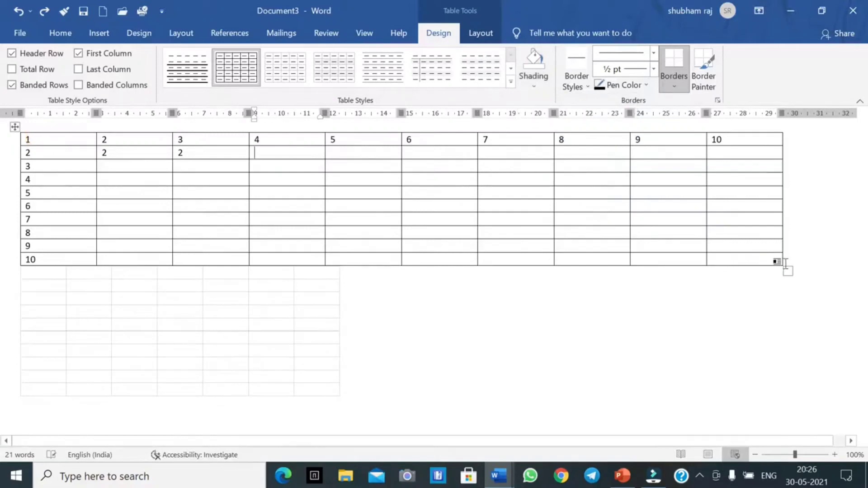
left_click_drag(782, 264, 40, 132)
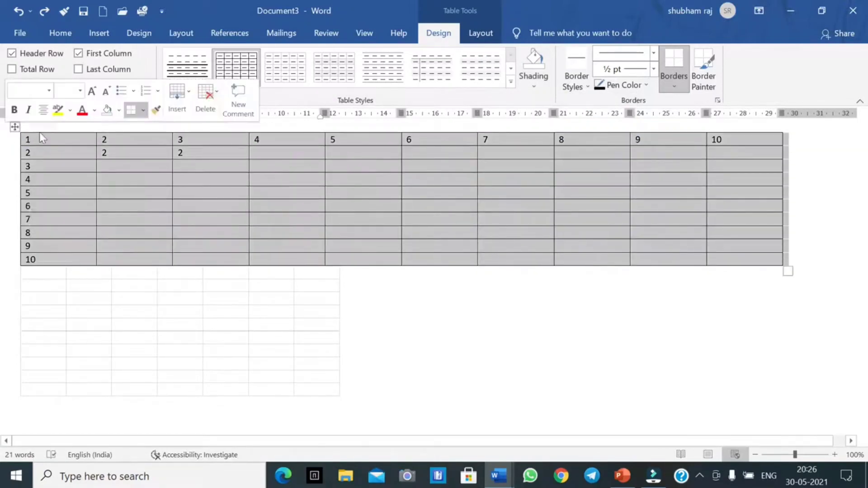
left_click(534, 85)
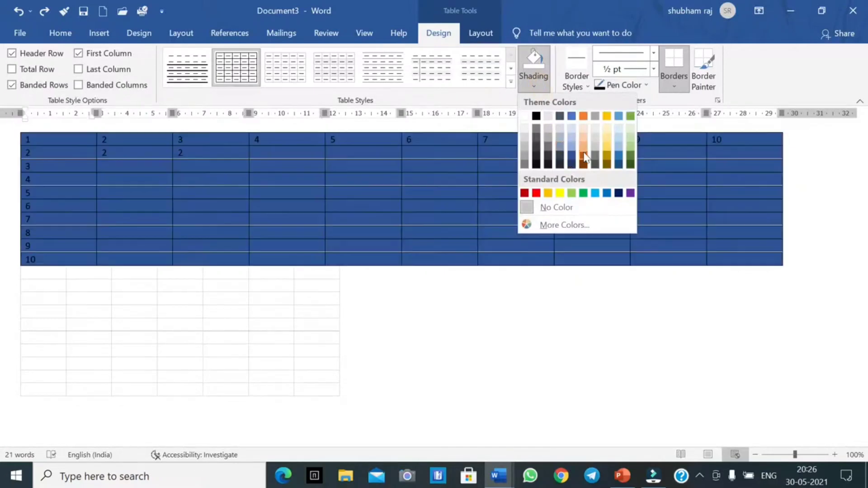
left_click(610, 128)
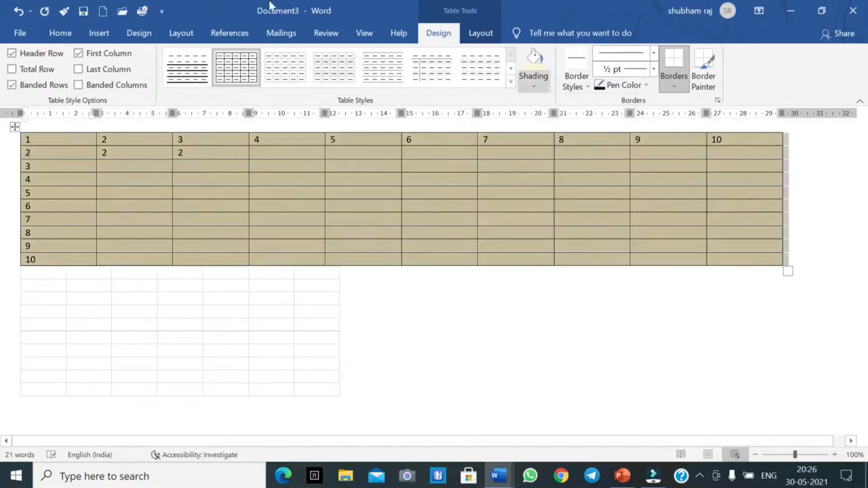
Step: Paint 3 pt red borders along the table's top and right edges
left_click(582, 86)
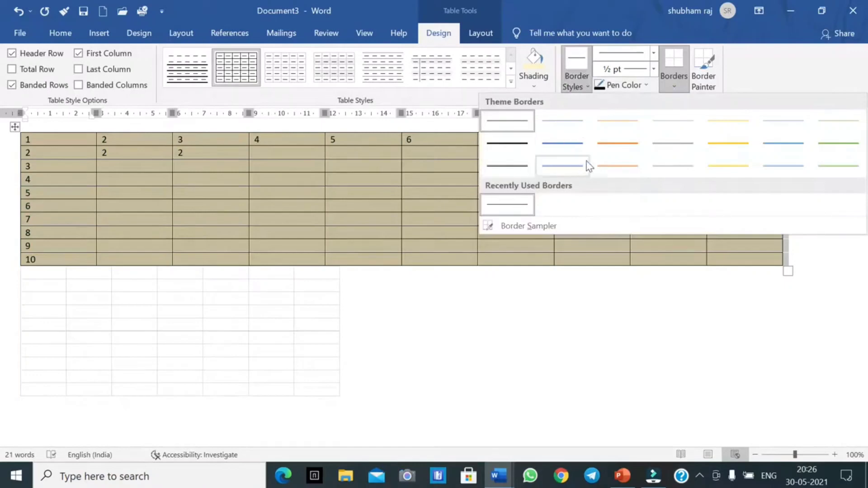
left_click(622, 144)
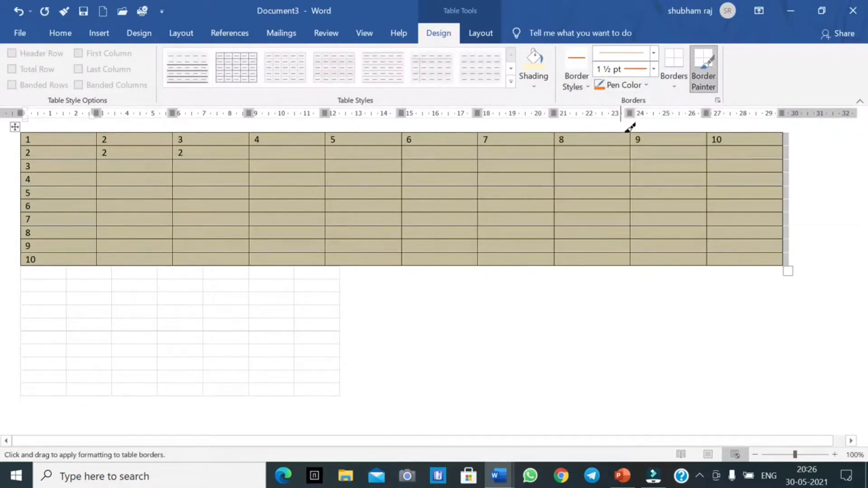
left_click(651, 57)
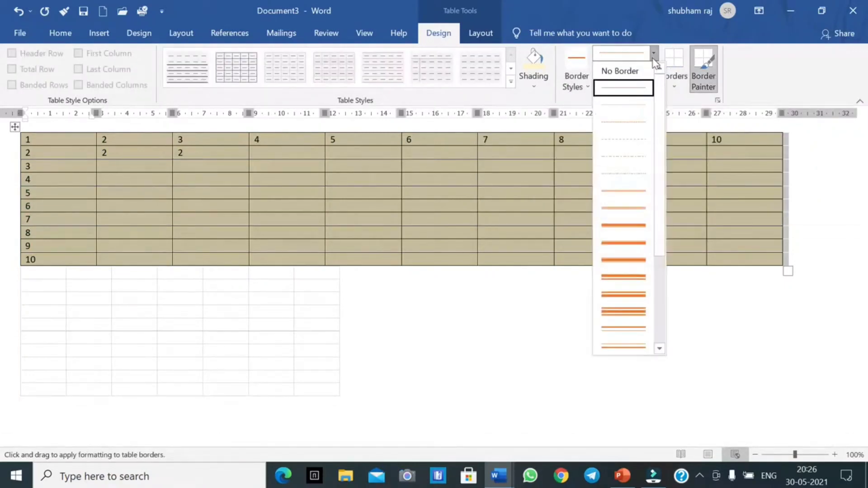
left_click(635, 248)
left_click(647, 85)
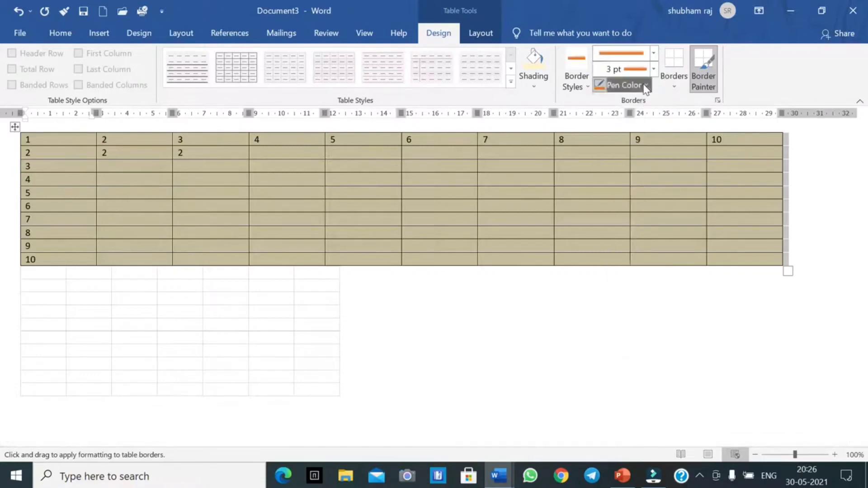
left_click(612, 209)
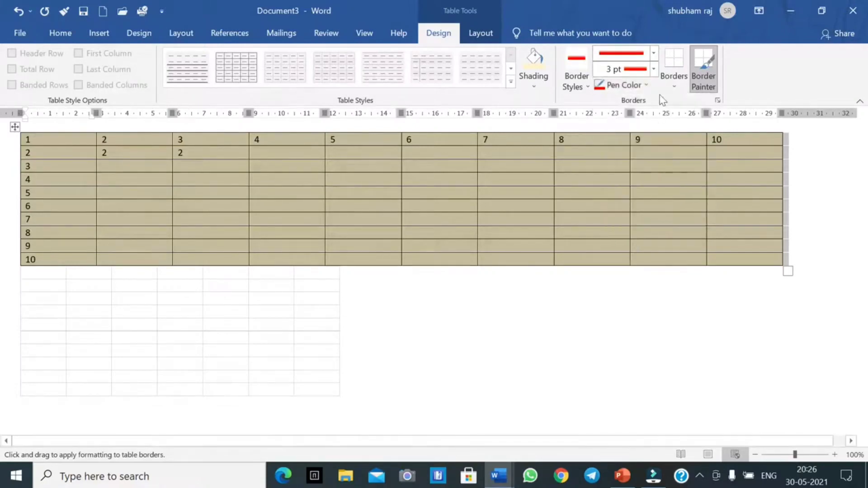
mouse_move(560, 131)
left_mouse_down()
mouse_move(790, 140)
mouse_move(788, 267)
left_mouse_up()
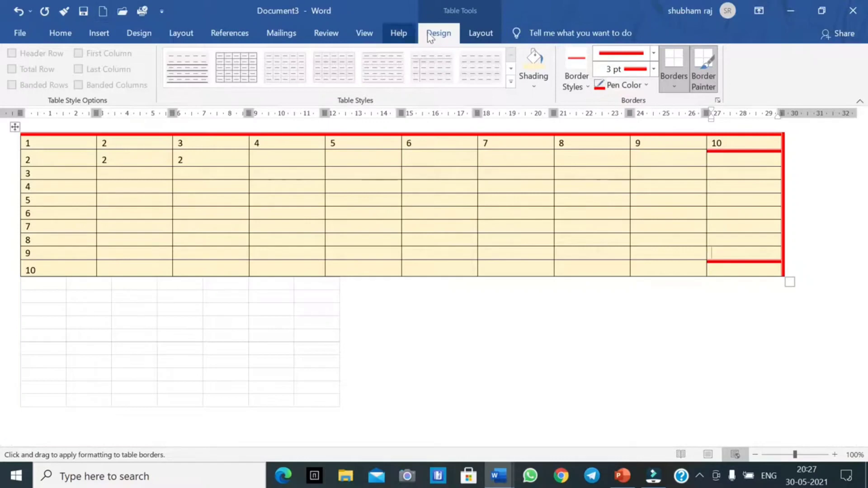
Step: Use the Layout Select menu to select a single cell, then column 10, then every row
left_click(463, 35)
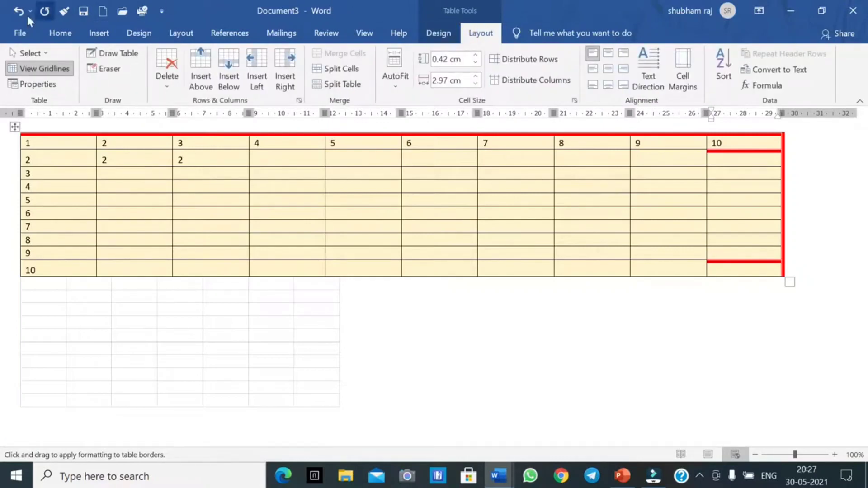
left_click(43, 49)
left_click(49, 69)
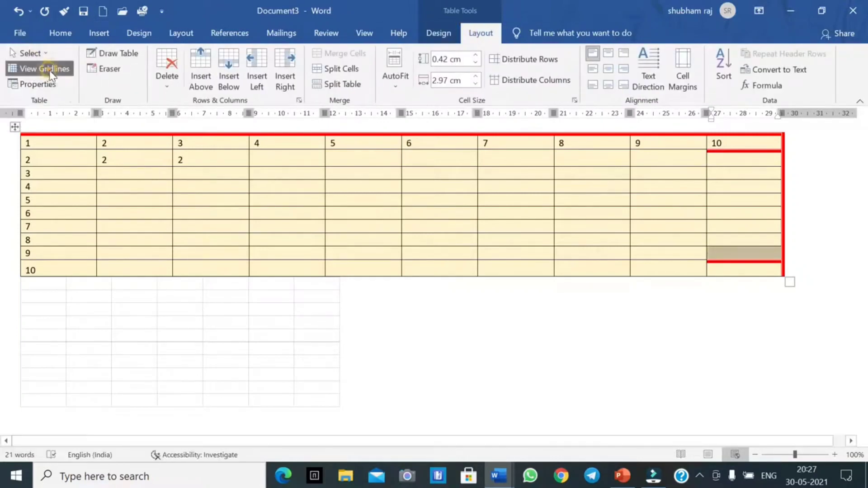
left_click(43, 50)
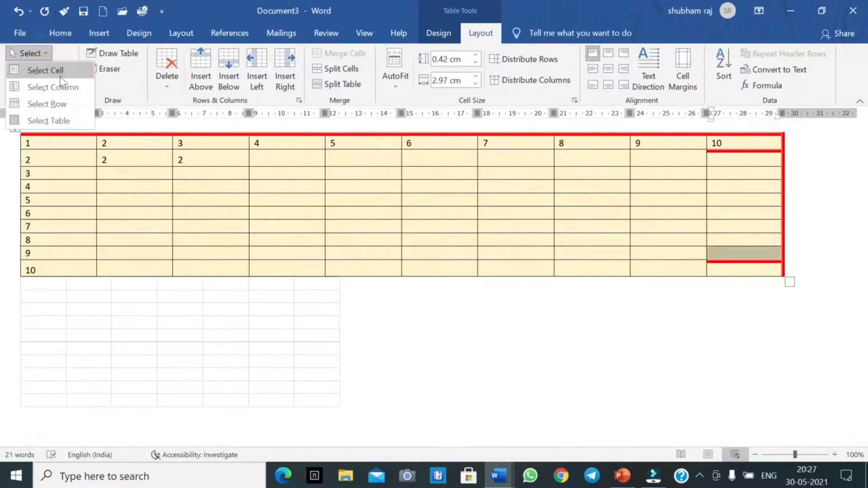
left_click(59, 85)
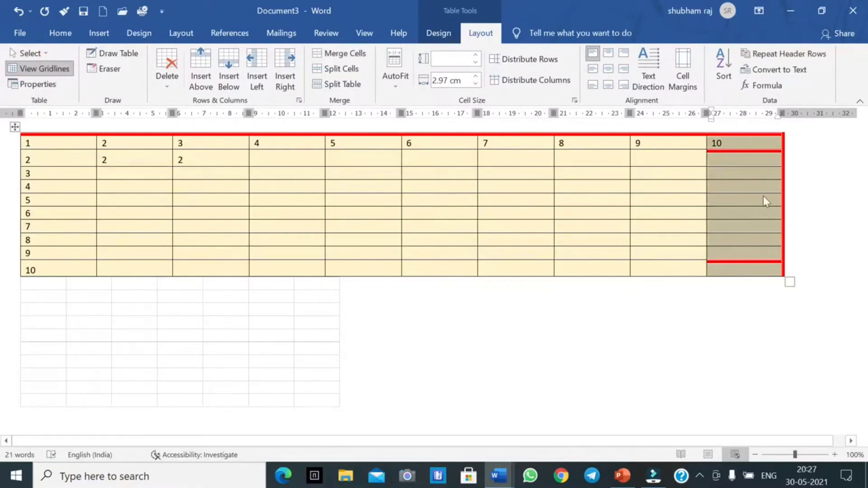
left_click(34, 53)
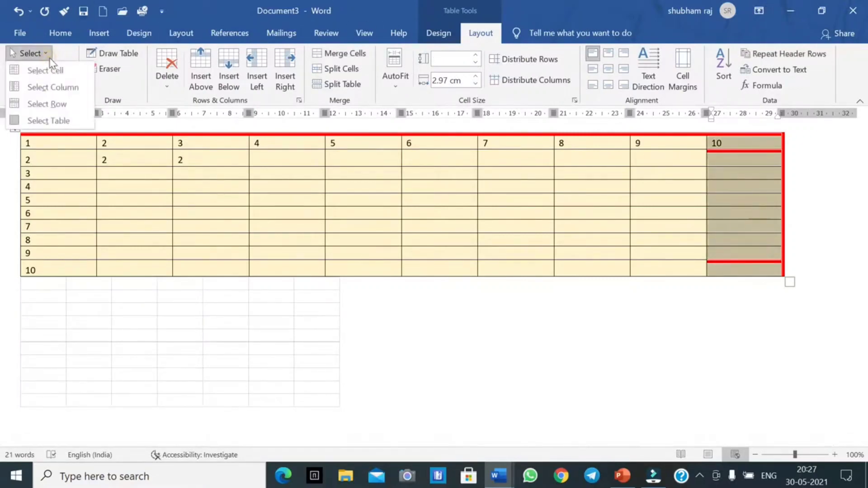
left_click(64, 101)
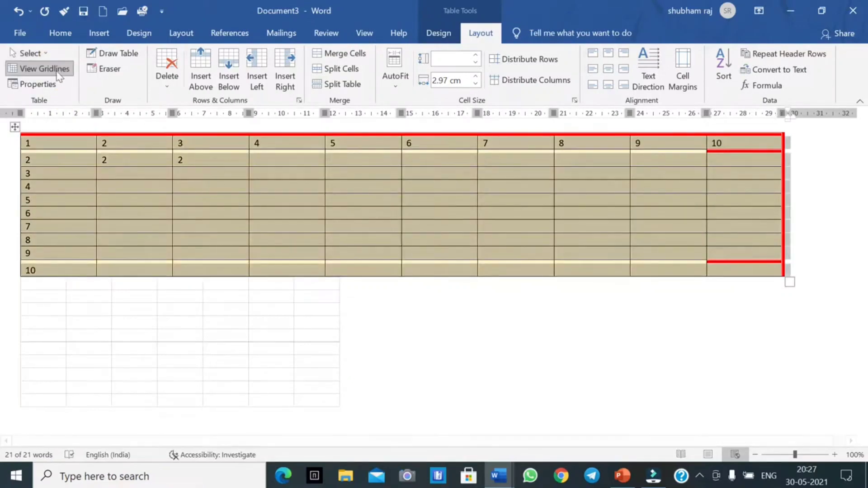
Step: Place the caret in the tan table and choose Select Table
left_click(165, 299)
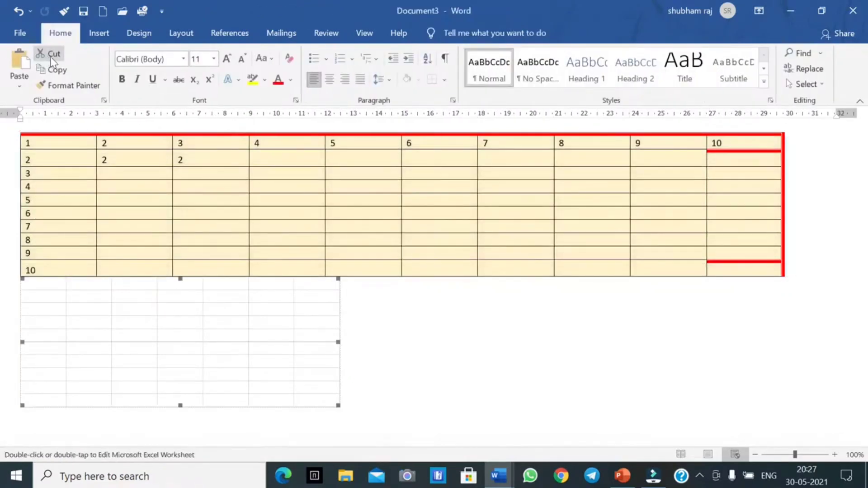
left_click(101, 36)
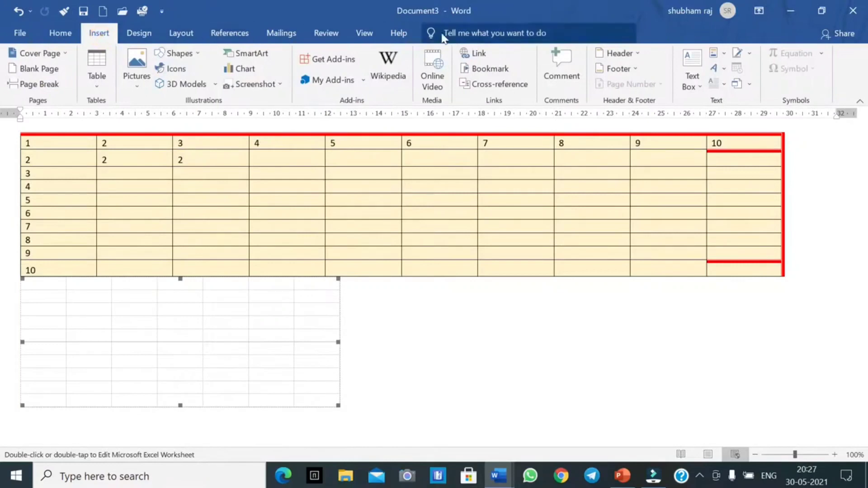
left_click(99, 159)
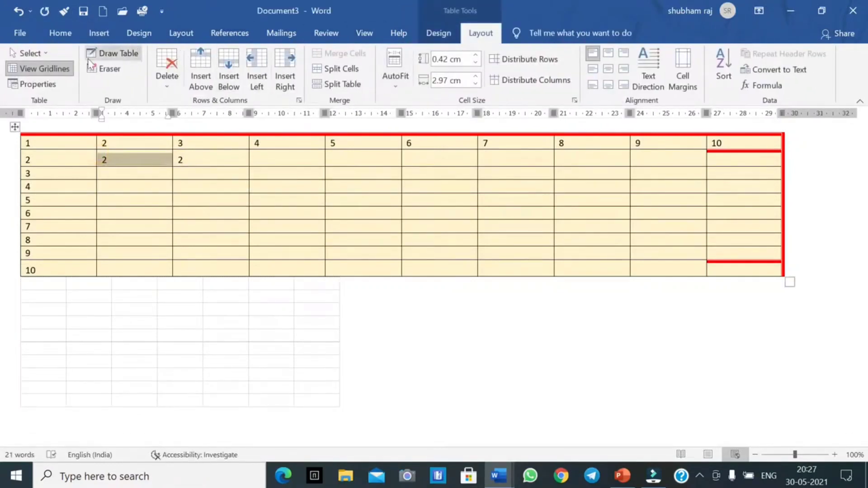
left_click(46, 53)
left_click(74, 116)
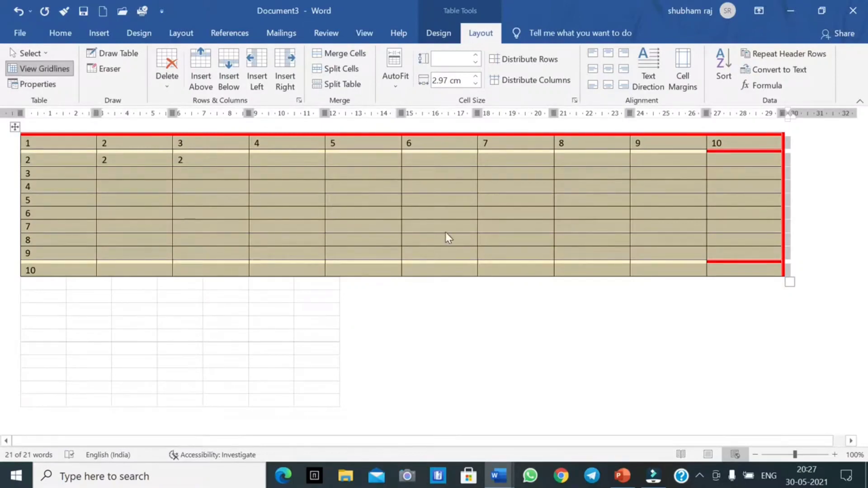
left_click(38, 84)
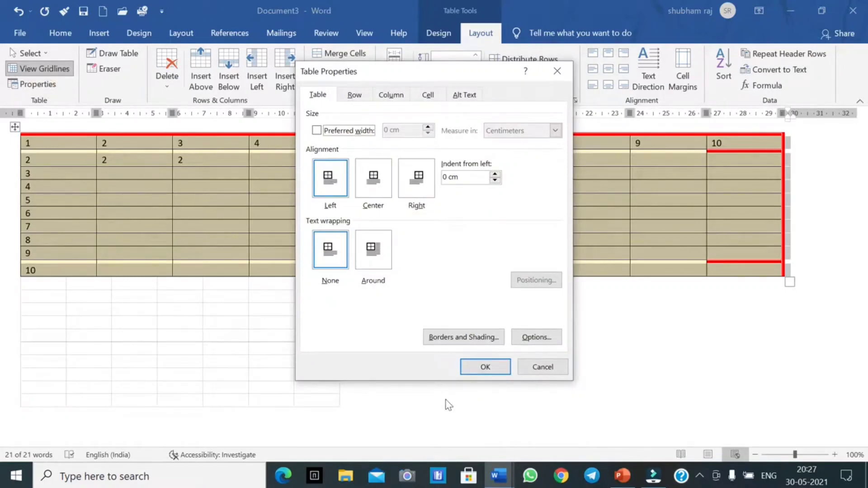
left_click(657, 352)
left_click(536, 367)
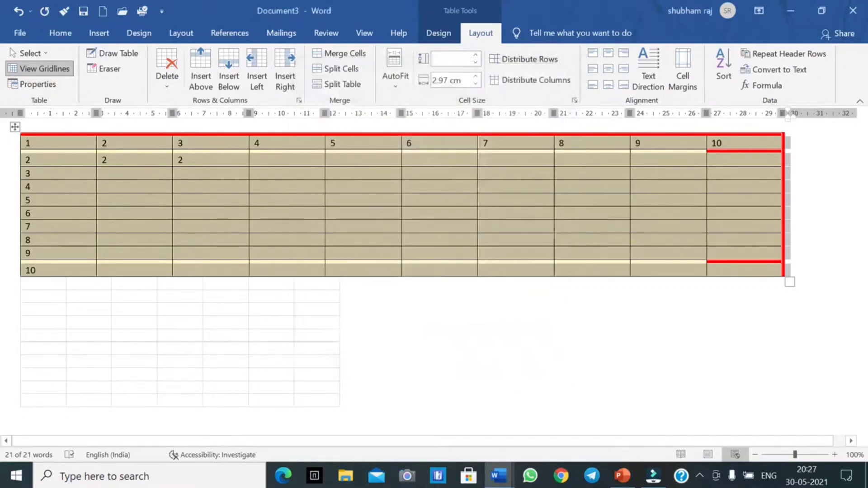
left_click(536, 366)
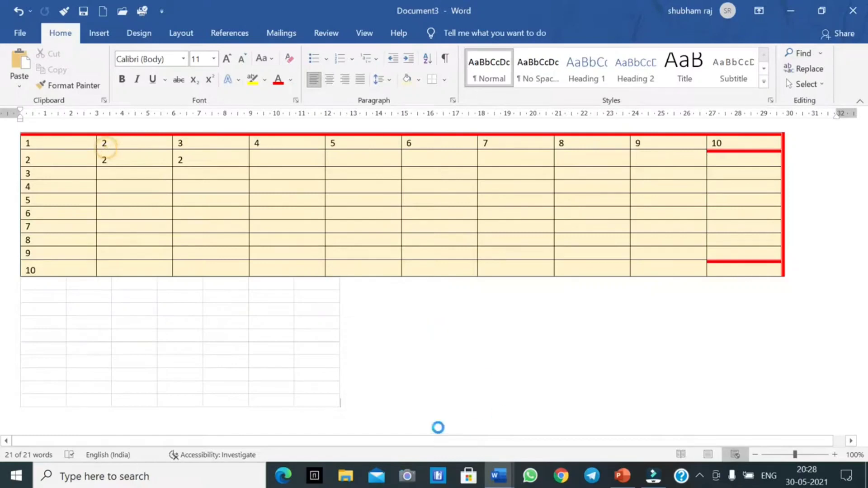
Step: Activate the embedded Excel grid below the table and cut it out of the document
double_click(214, 349)
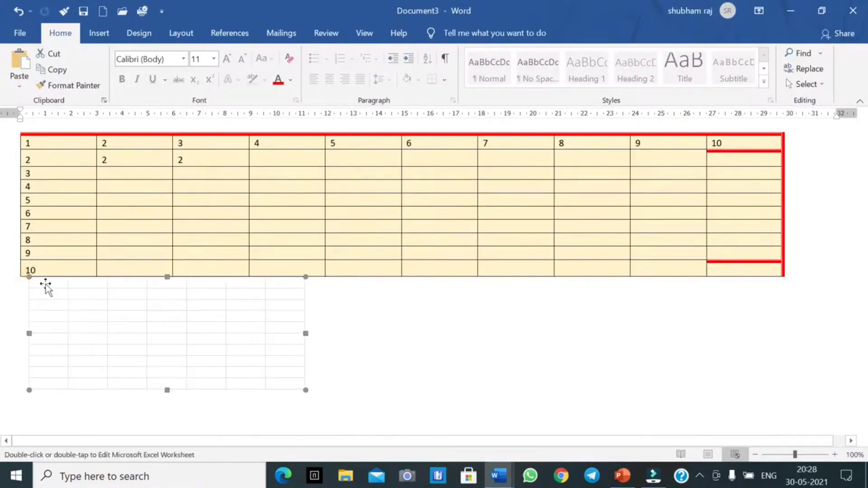
right_click(33, 280)
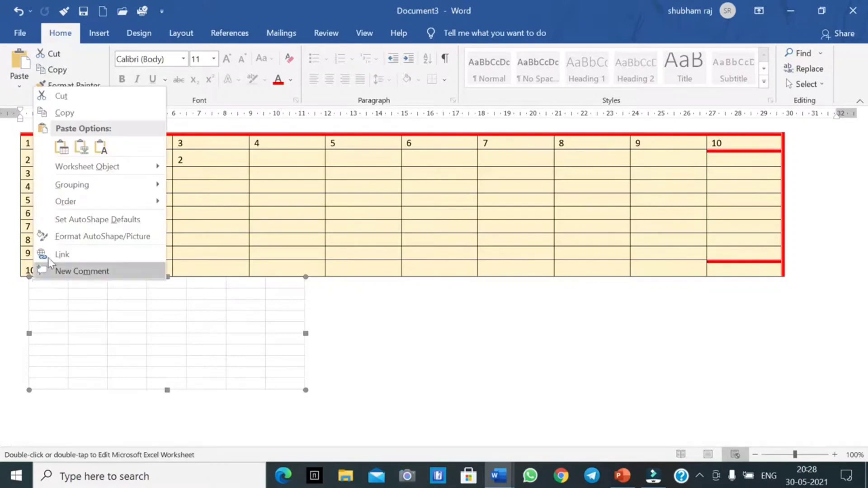
left_click(74, 99)
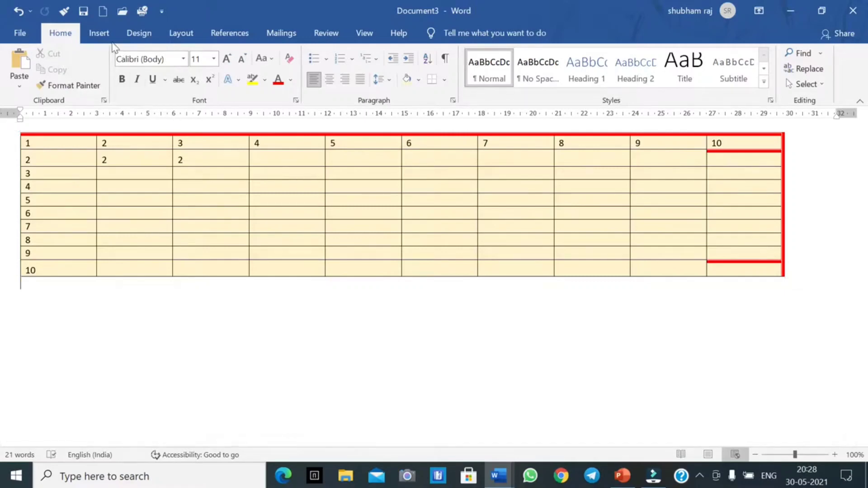
left_click(99, 33)
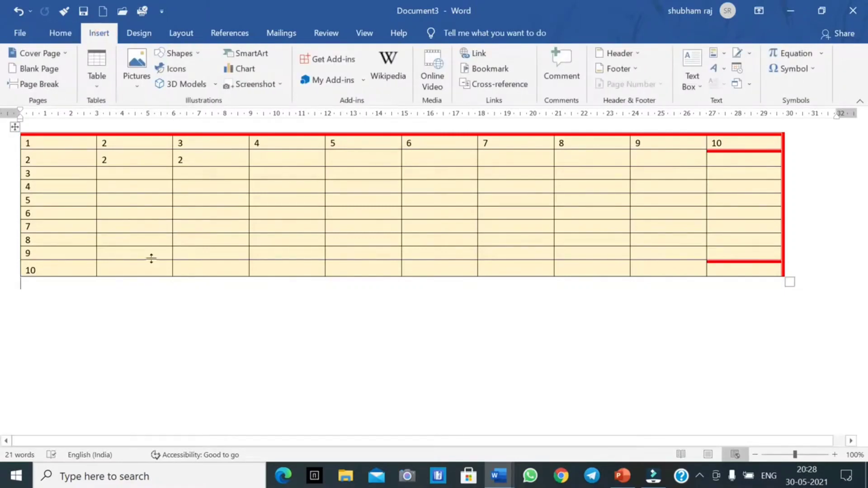
Step: Type =rand() on the empty line below the table to generate five sample paragraphs
left_click(200, 223)
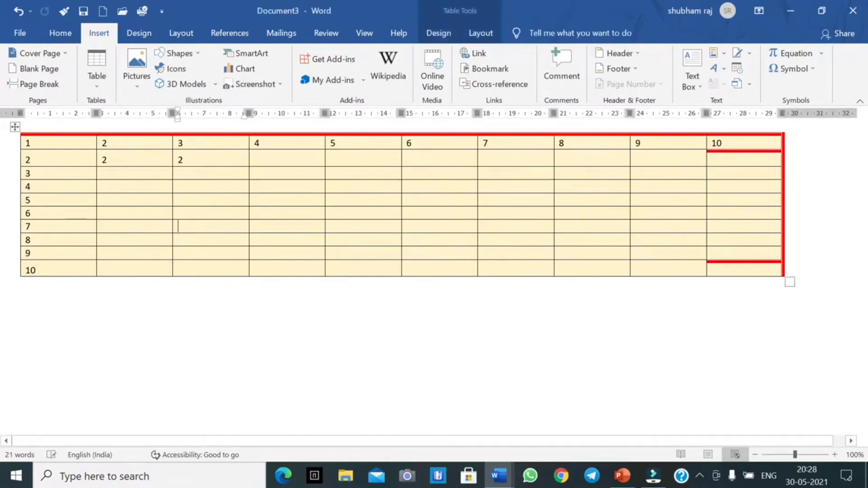
left_click(271, 339)
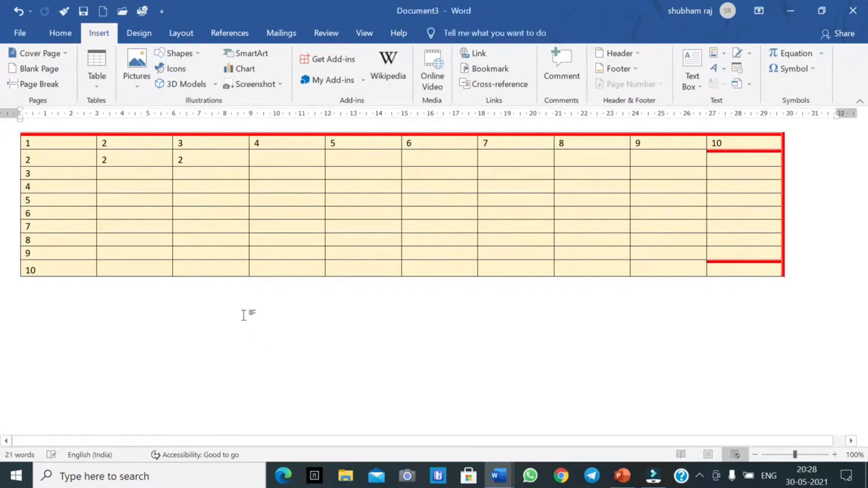
type("=")
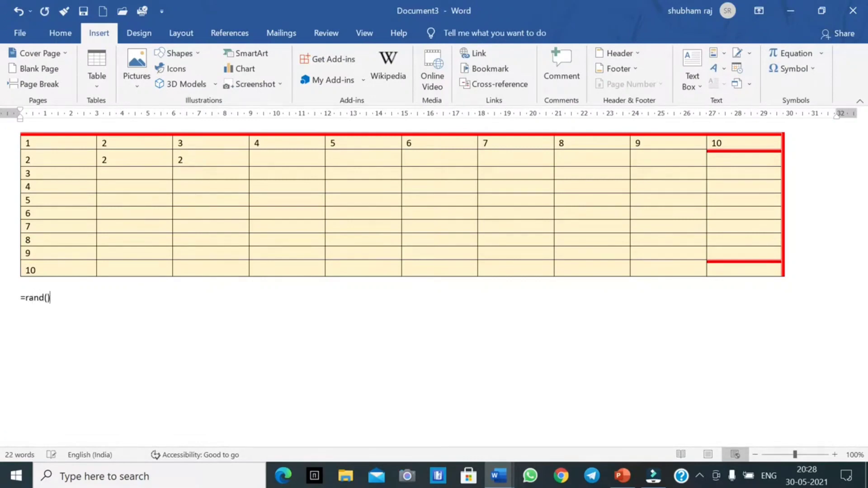
type("rand()")
key("Return")
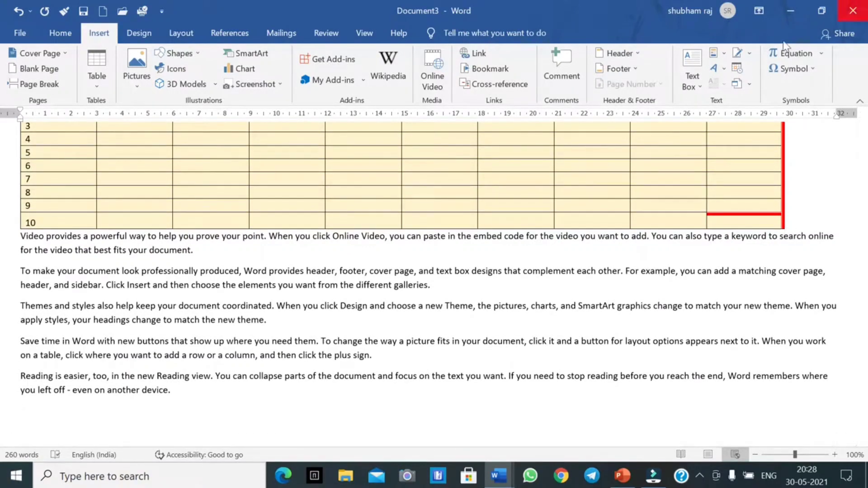
Step: Check Table Properties without changes and switch to Print Layout to see the whole page
left_click(385, 169)
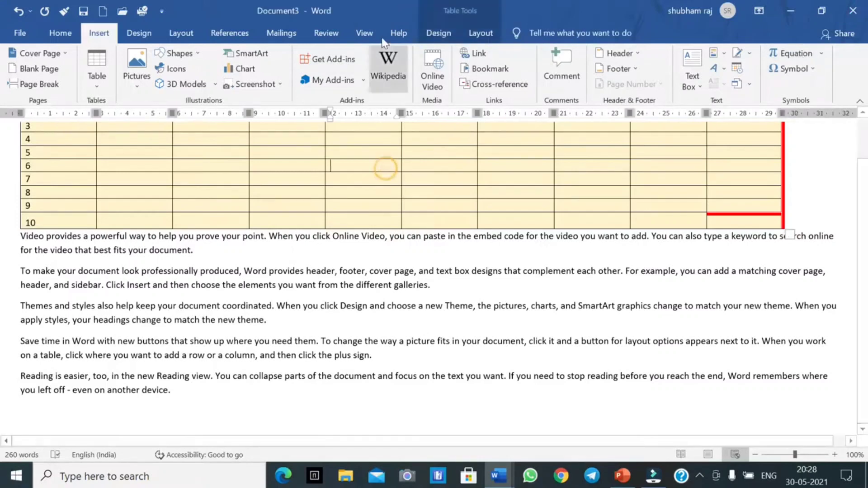
left_click(480, 33)
left_click(38, 84)
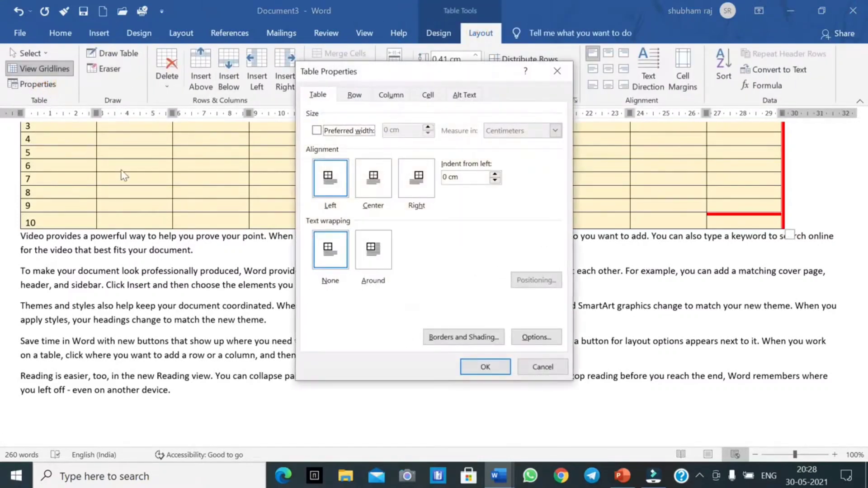
left_click(486, 367)
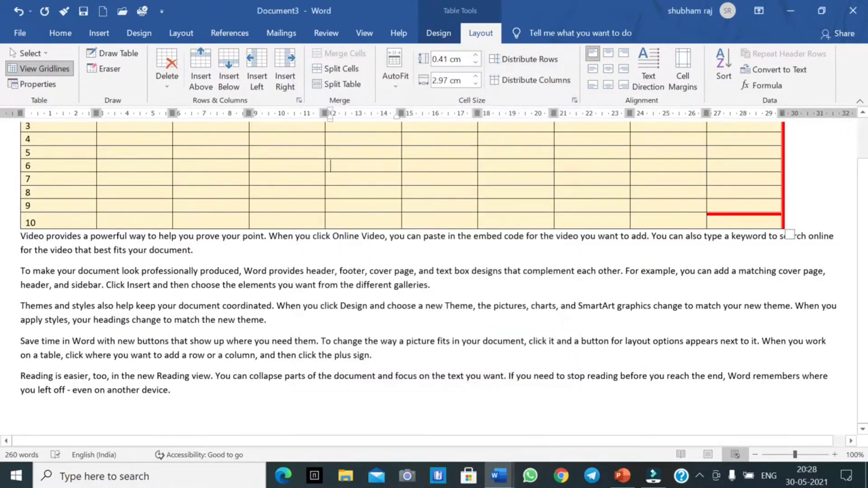
left_click(709, 455)
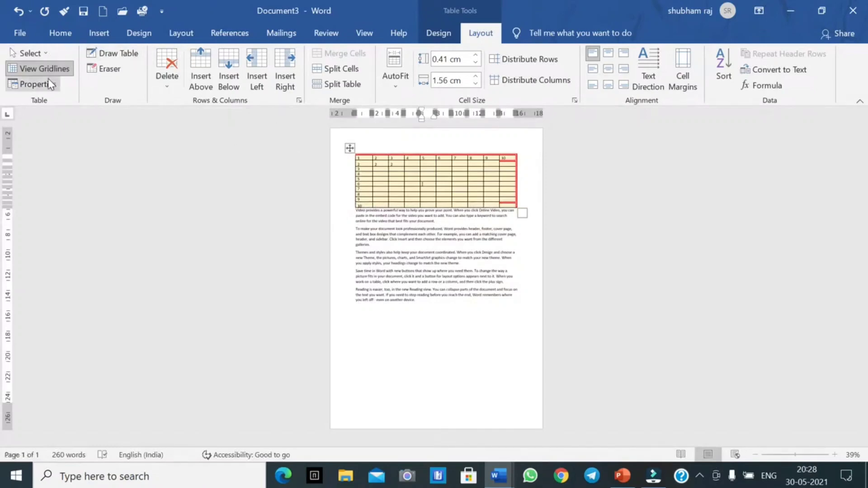
Step: Centre the table, shrink it to a narrower width, then align it left
left_click(36, 83)
left_click(373, 180)
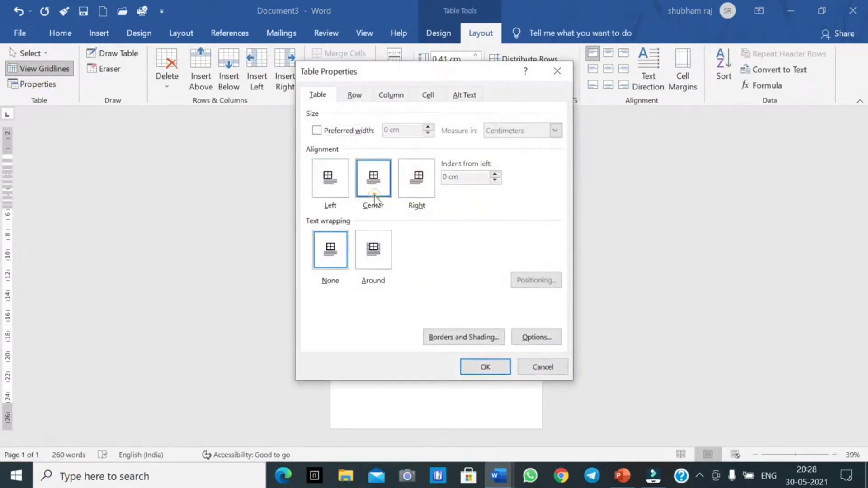
left_click(475, 367)
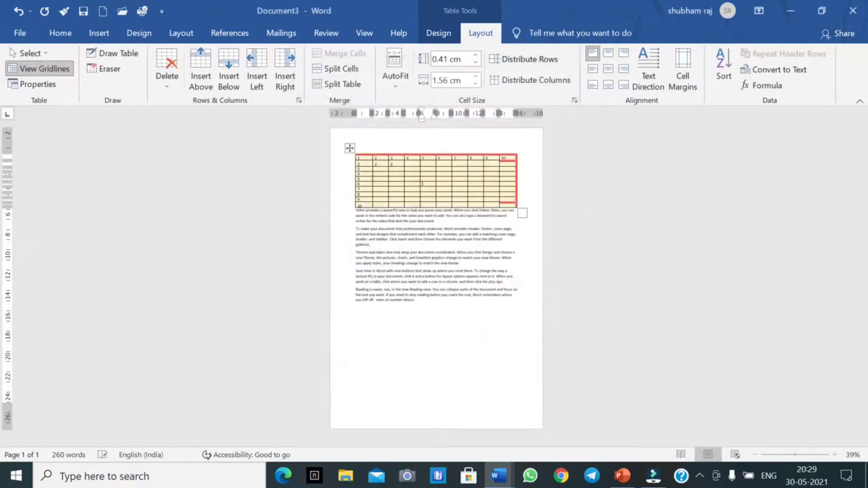
left_click_drag(525, 212, 424, 171)
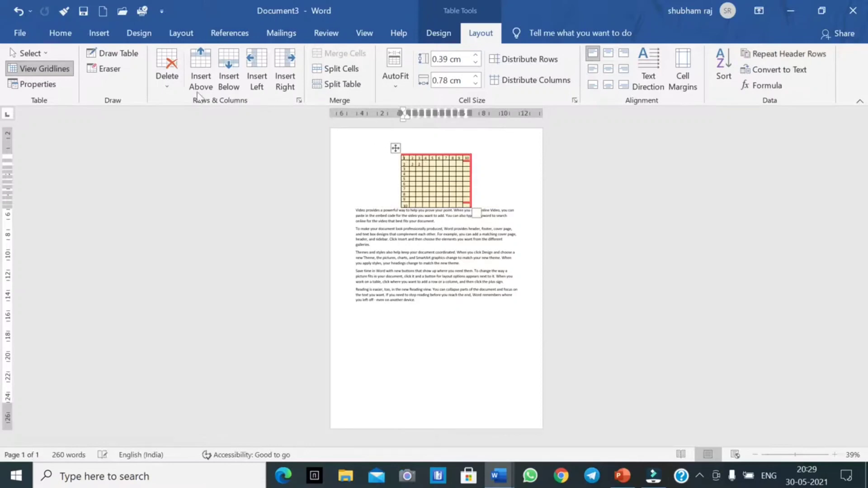
left_click(32, 84)
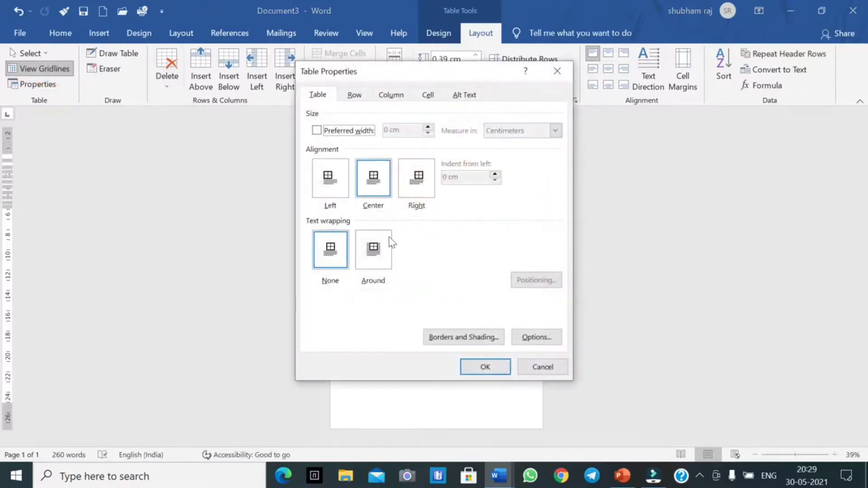
left_click(326, 193)
left_click(485, 366)
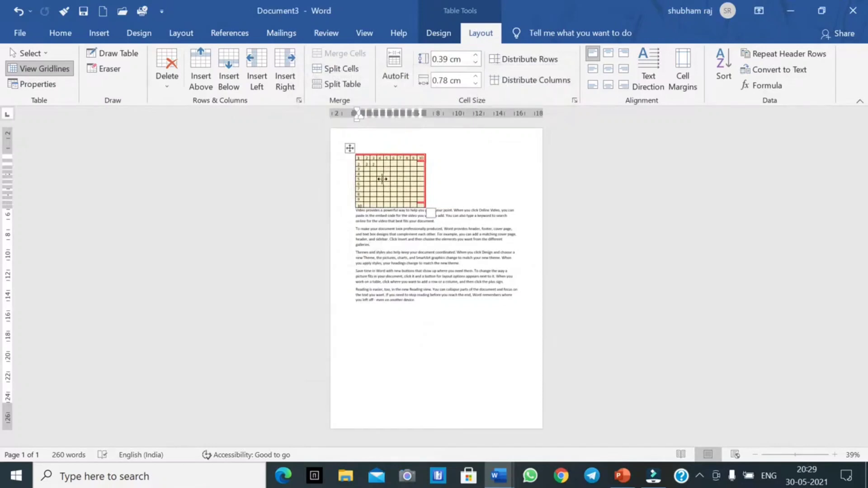
Step: Right-align the table and set its text wrapping to Around
left_click(34, 84)
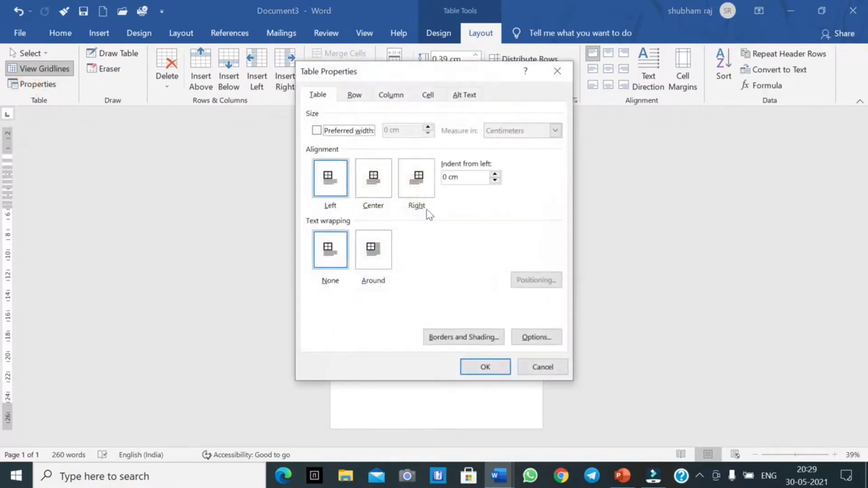
left_click(411, 183)
left_click(486, 367)
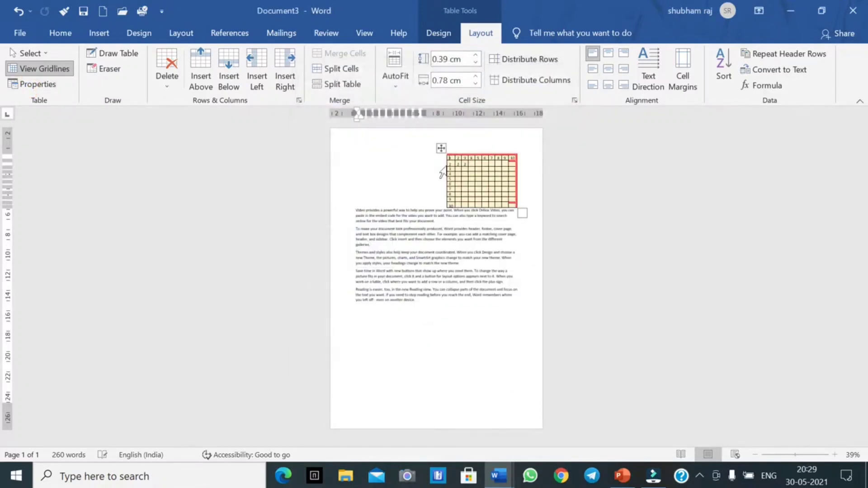
left_click(34, 86)
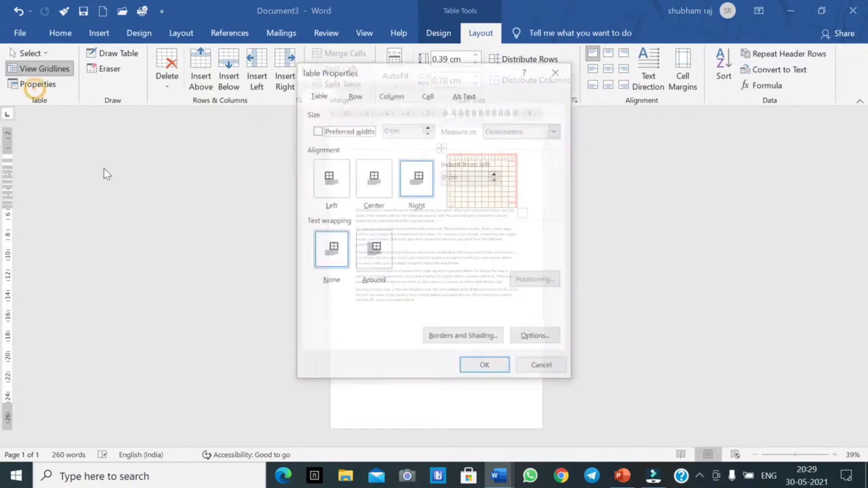
left_click(371, 265)
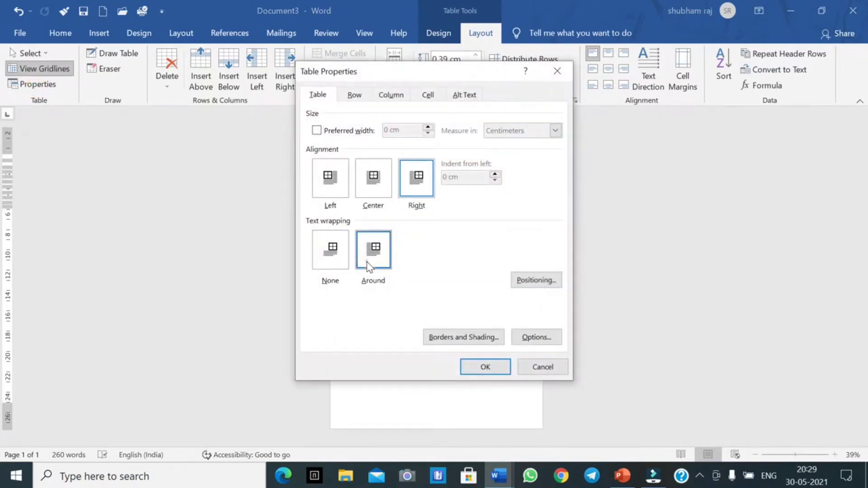
left_click(485, 367)
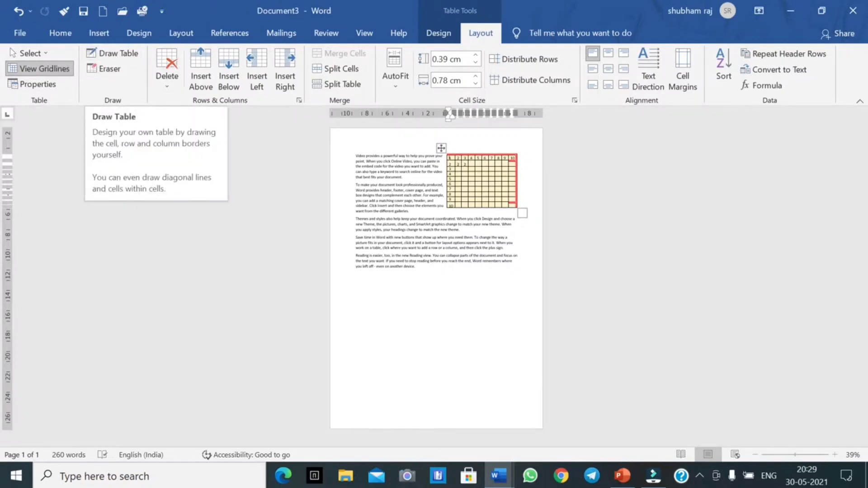
Step: Return to Web Layout and draw an extra cell border in row 10
left_click(736, 455)
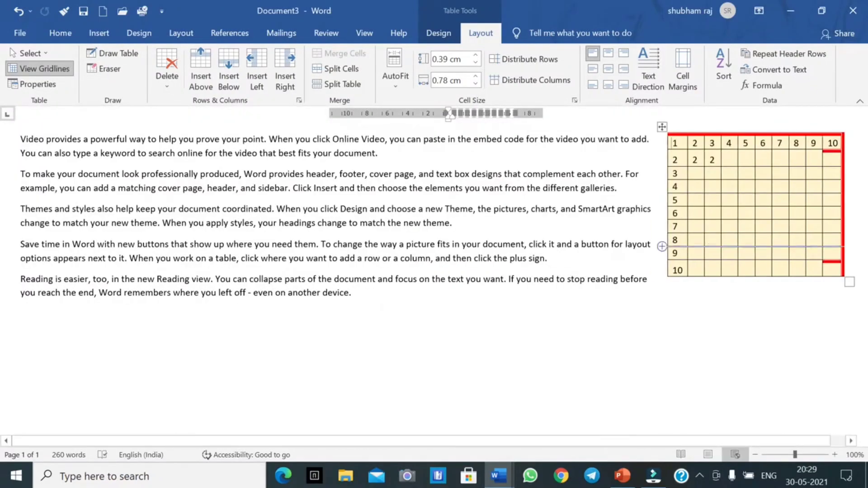
left_click(98, 56)
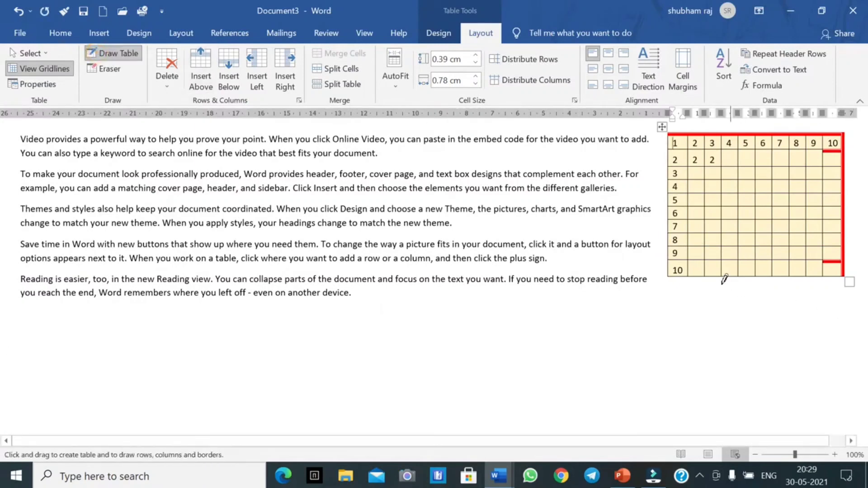
left_click_drag(735, 256, 738, 271)
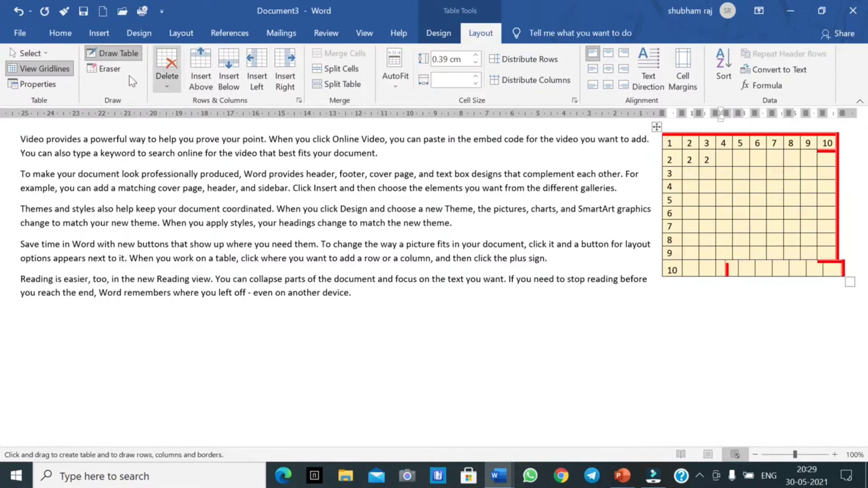
Step: Erase the cell partitions across rows 5–9 so they merge into larger blocks
left_click(105, 68)
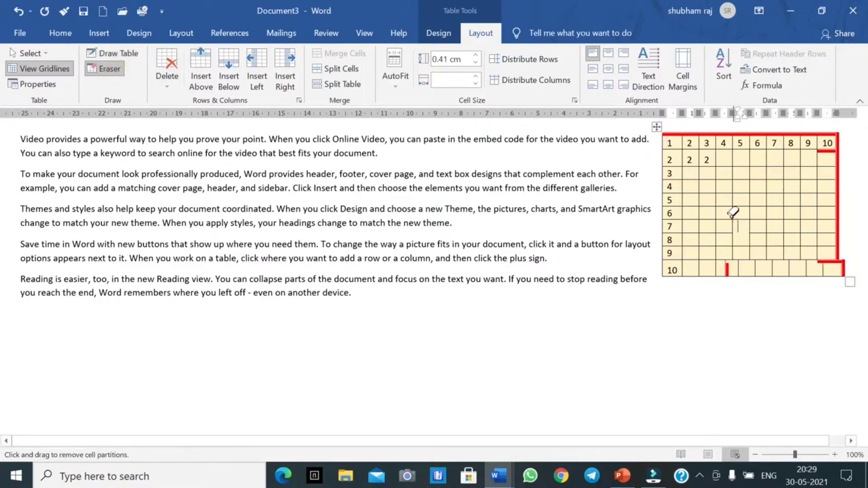
mouse_move(732, 213)
left_mouse_down()
mouse_move(748, 246)
mouse_move(771, 211)
mouse_move(798, 277)
left_mouse_up()
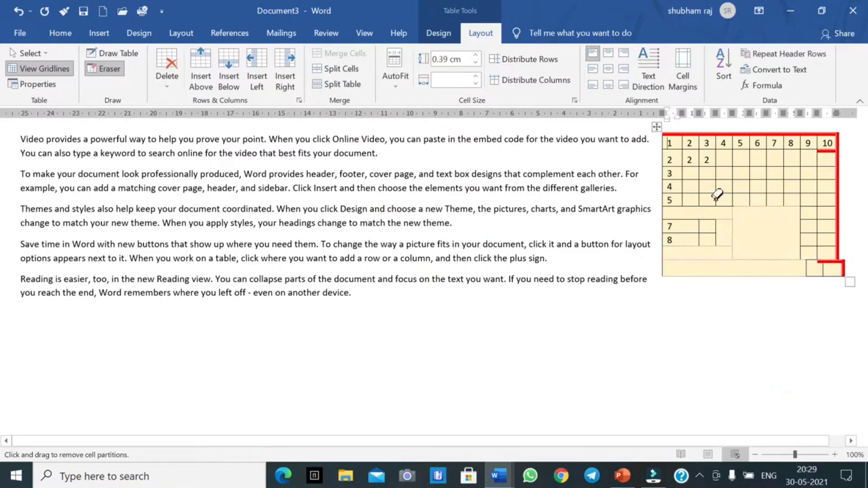
left_click_drag(706, 191, 813, 236)
key("Escape")
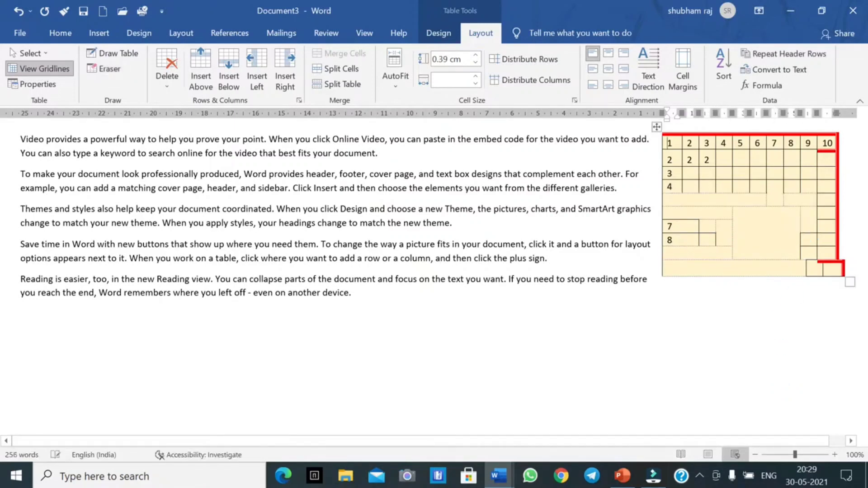
left_click(167, 75)
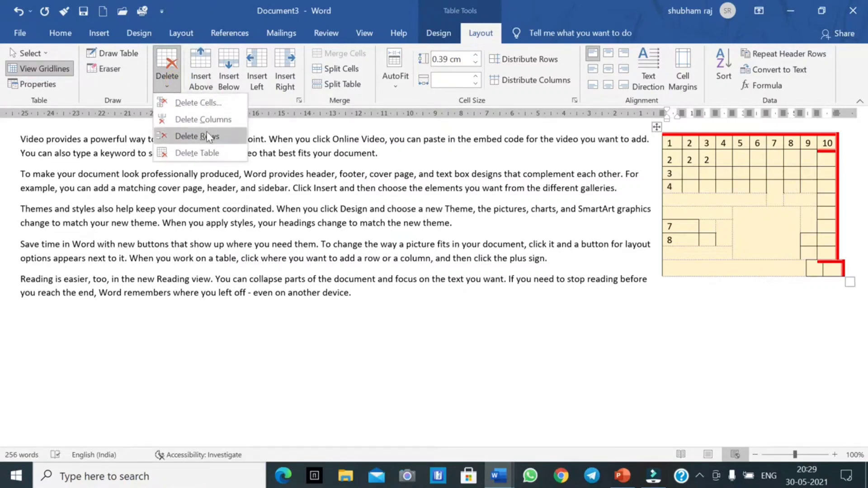
Step: Add two empty rows at the top of the table and two batches of columns on its left
left_click(202, 77)
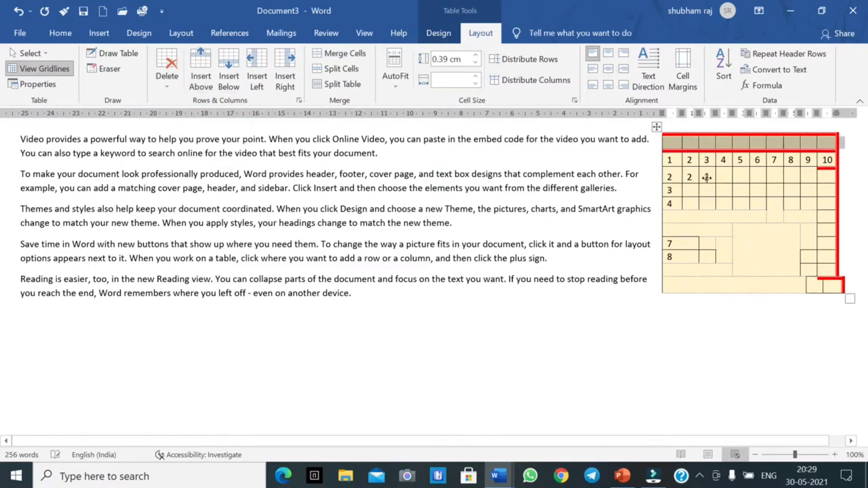
left_click(232, 80)
left_click(253, 80)
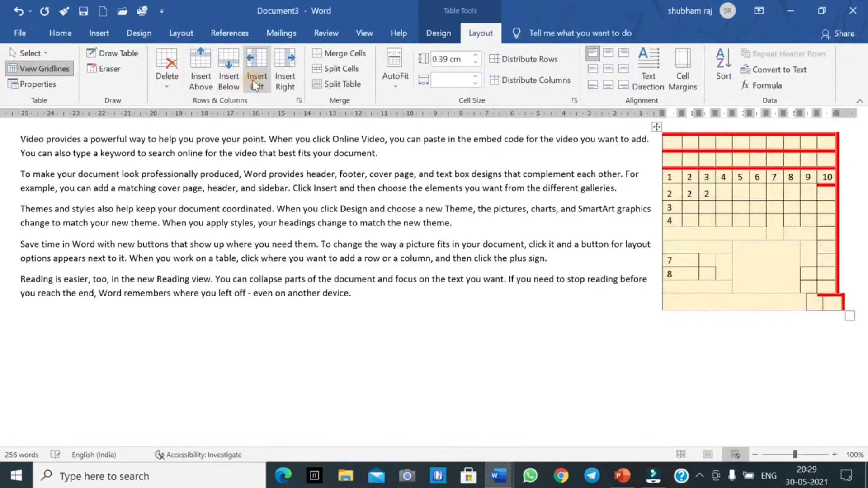
left_click(283, 86)
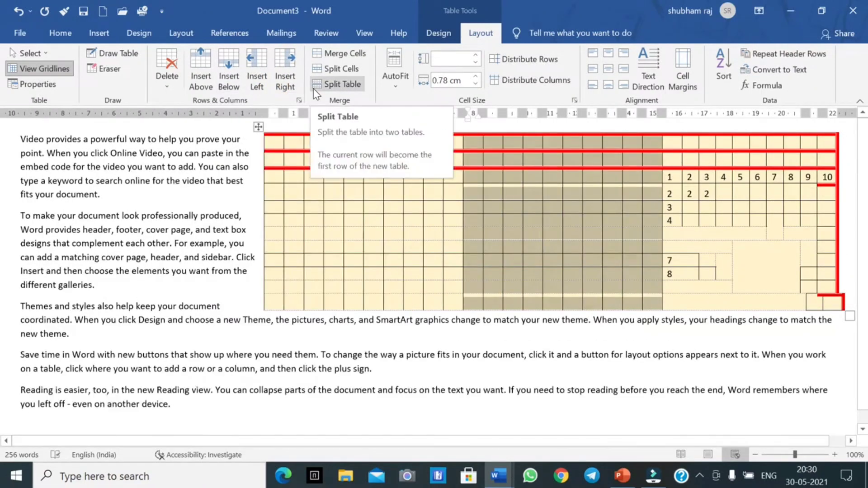
Step: Merge the central block into one large cell and the row 3–4 strip into one cell
left_click(346, 53)
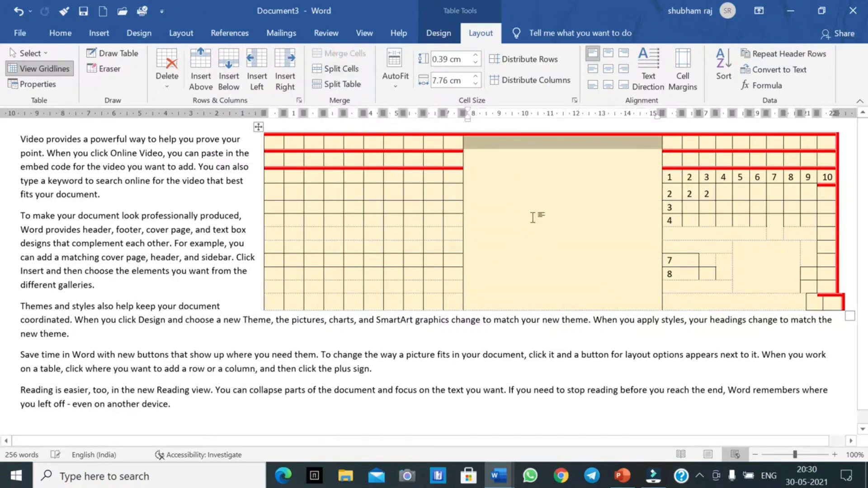
left_click_drag(273, 177, 419, 194)
left_click(345, 55)
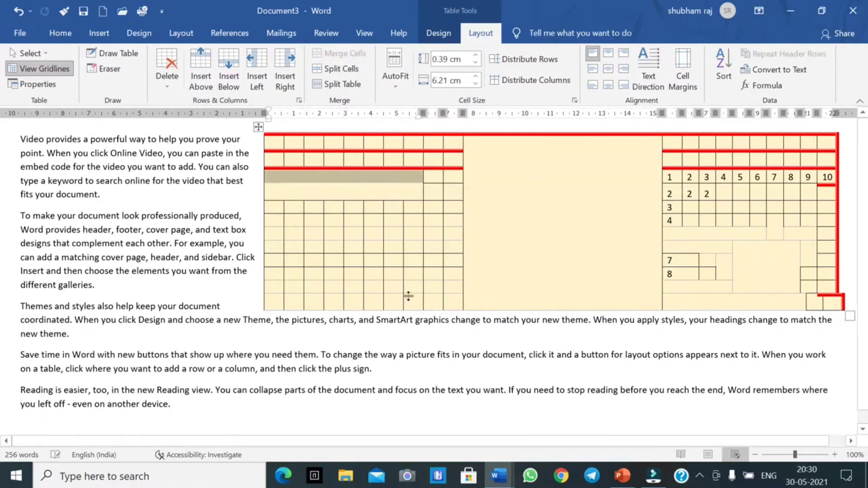
left_click(354, 70)
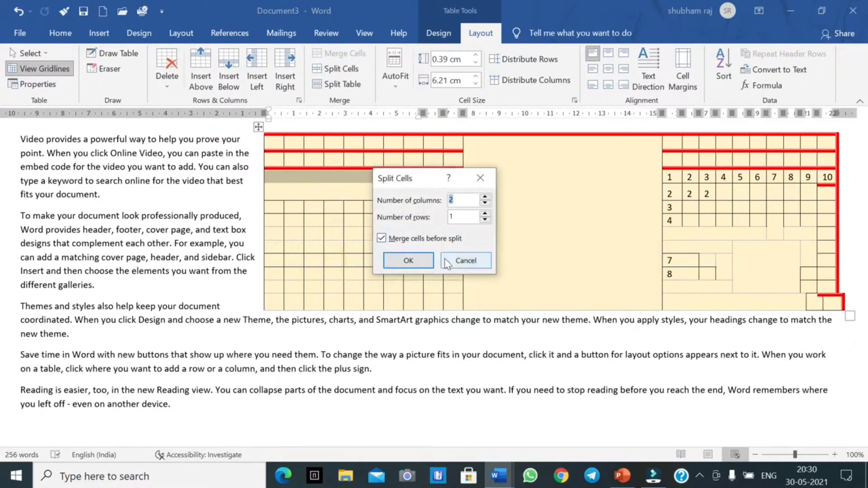
Step: Split the merged strip into two columns and divide a left cell into a 2×2 grid
left_click(408, 261)
left_click(367, 260)
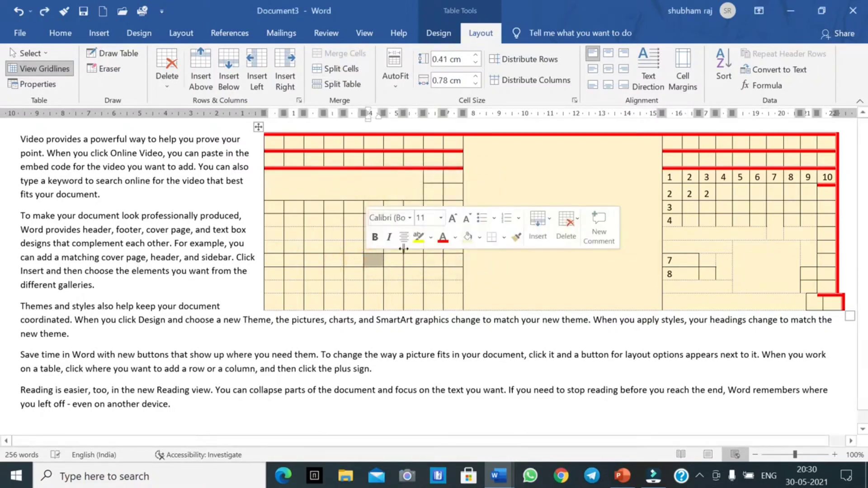
left_click(344, 69)
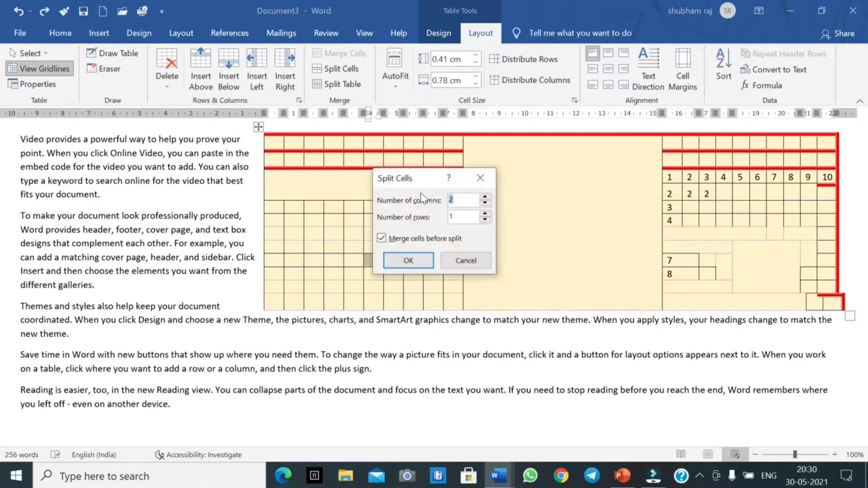
double_click(457, 218)
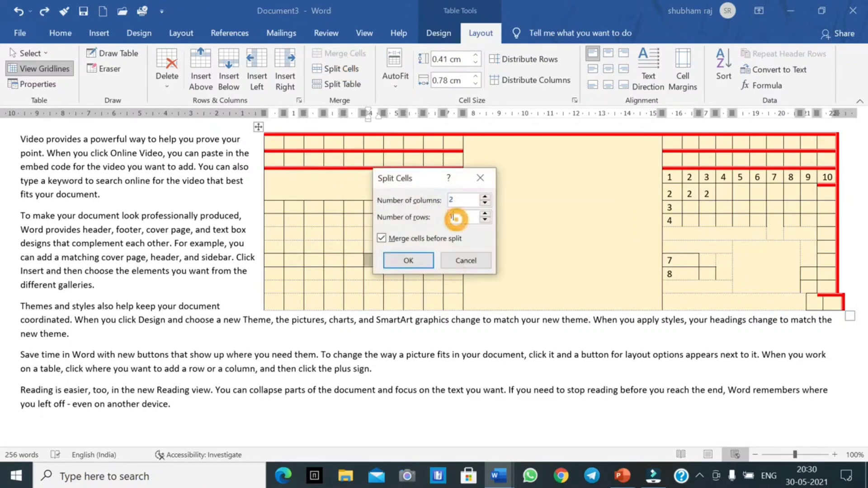
key("BackSpace")
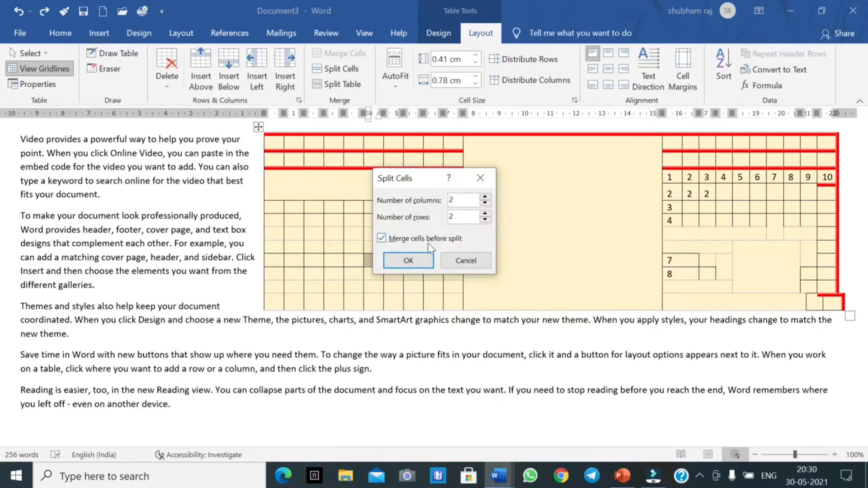
left_click(414, 265)
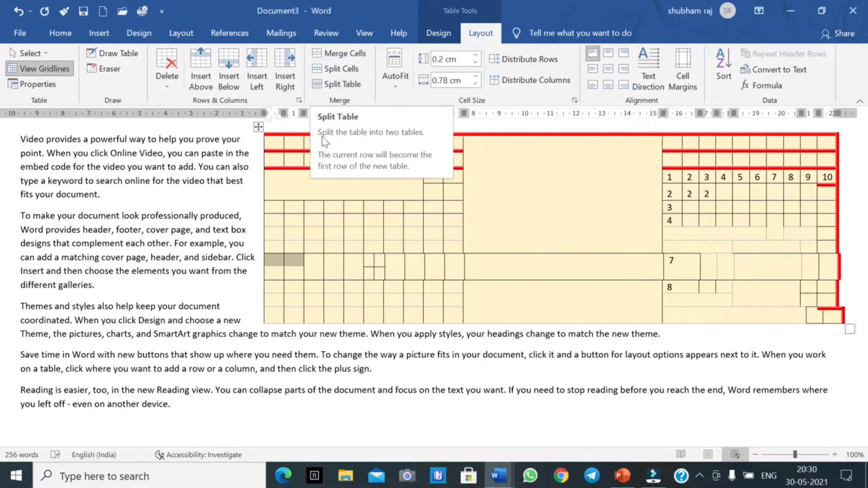
left_click(273, 242)
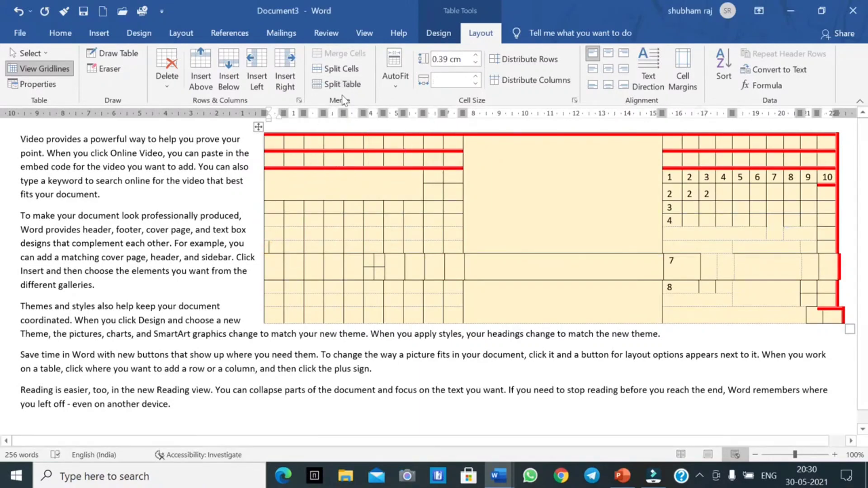
Step: Split the table into two separate tables and drag the table to the left margin
left_click(352, 80)
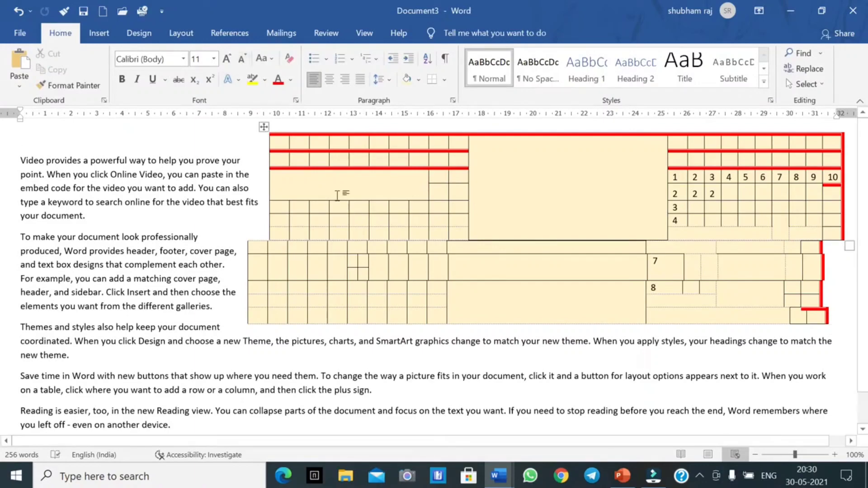
left_click_drag(264, 128, 23, 127)
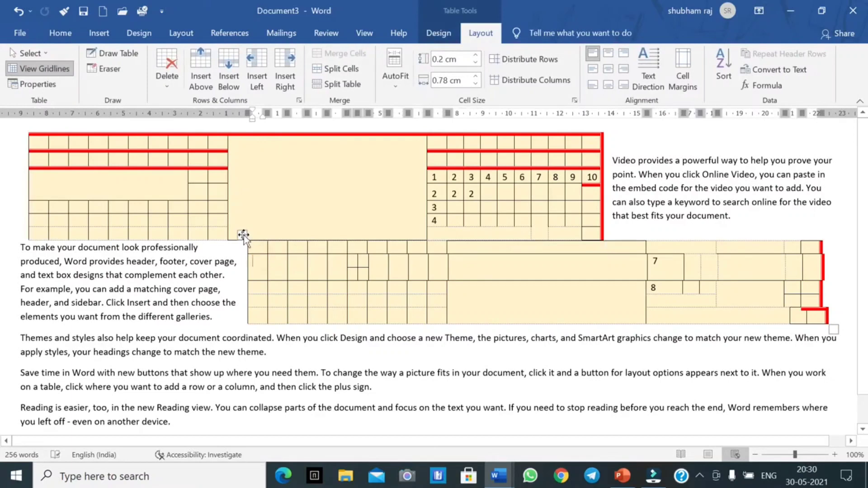
left_click_drag(243, 235, 518, 319)
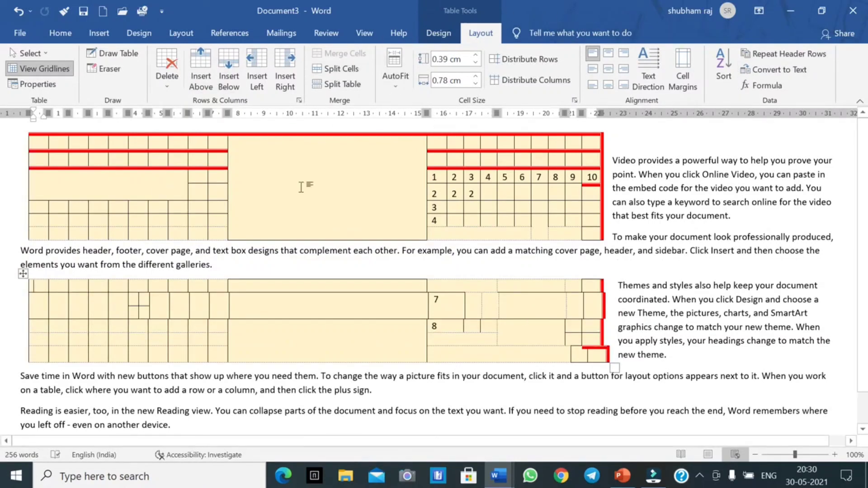
left_click(113, 42)
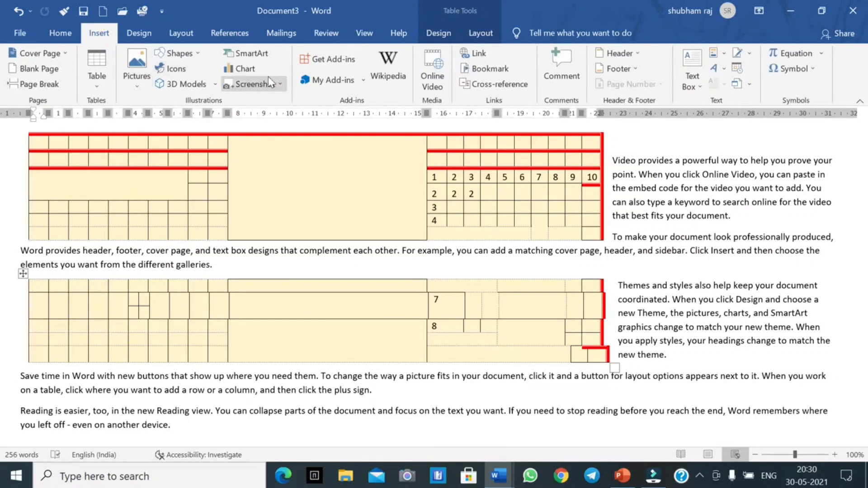